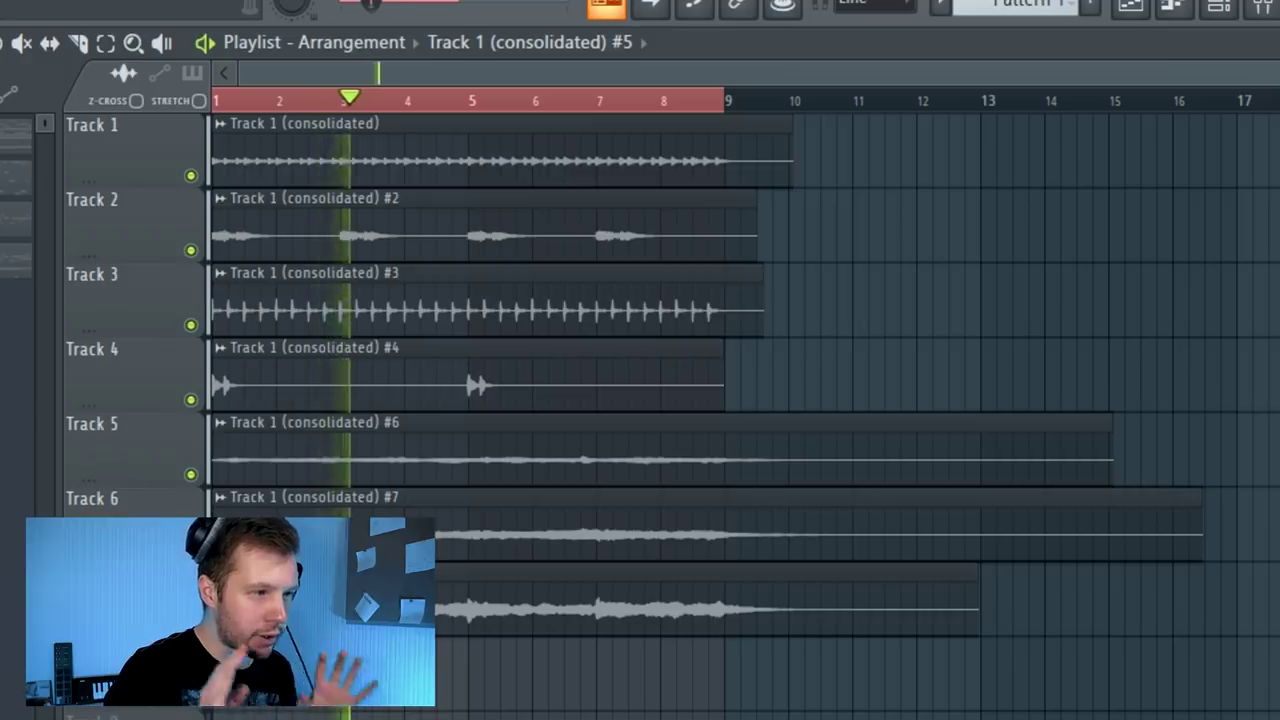
Step: Open the vox channel's settings and bring its Check Vox sample into the audio editor
{"action": "left_click", "coordinate": [1242, 12]}
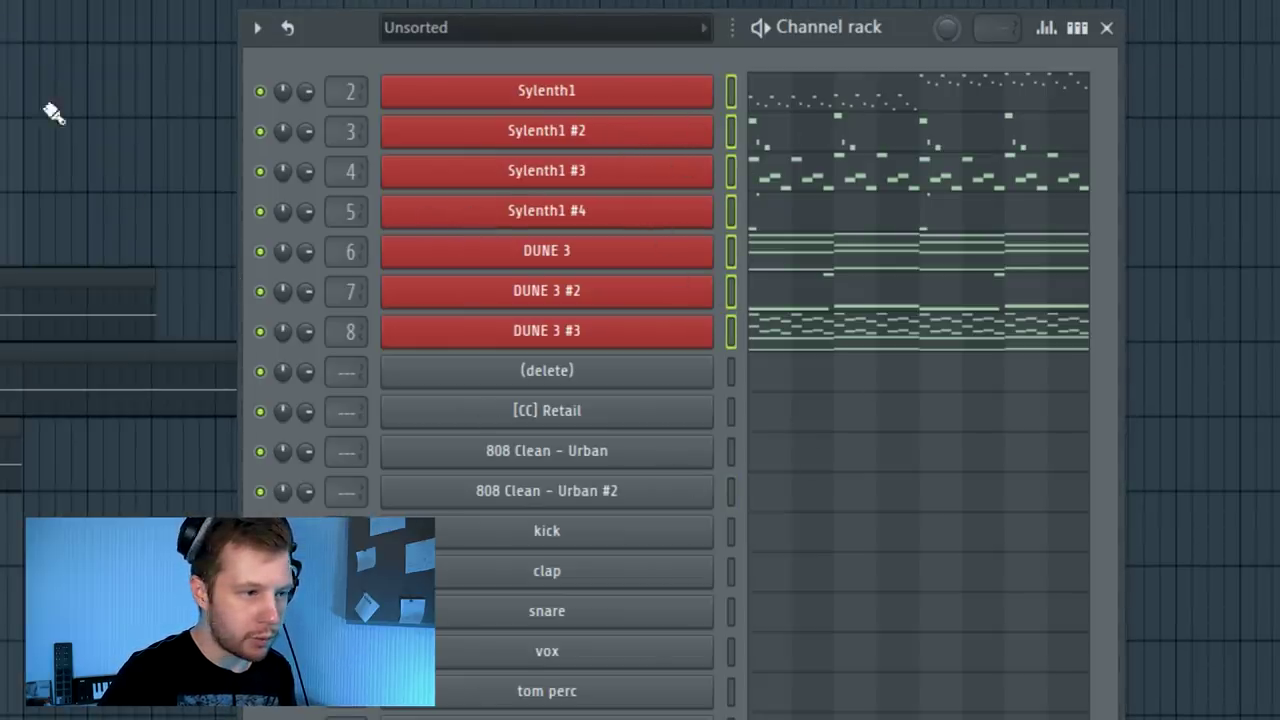
{"action": "key", "text": "F6"}
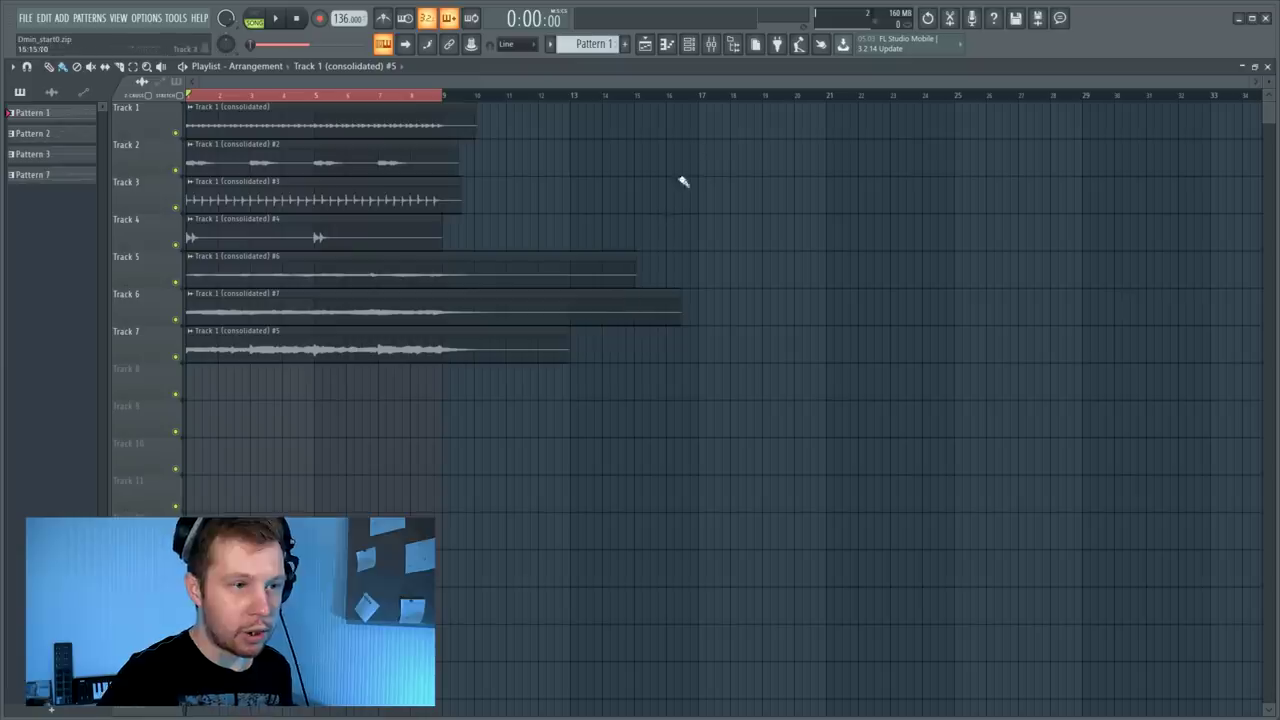
{"action": "left_click", "coordinate": [733, 44]}
{"action": "left_click", "coordinate": [925, 403]}
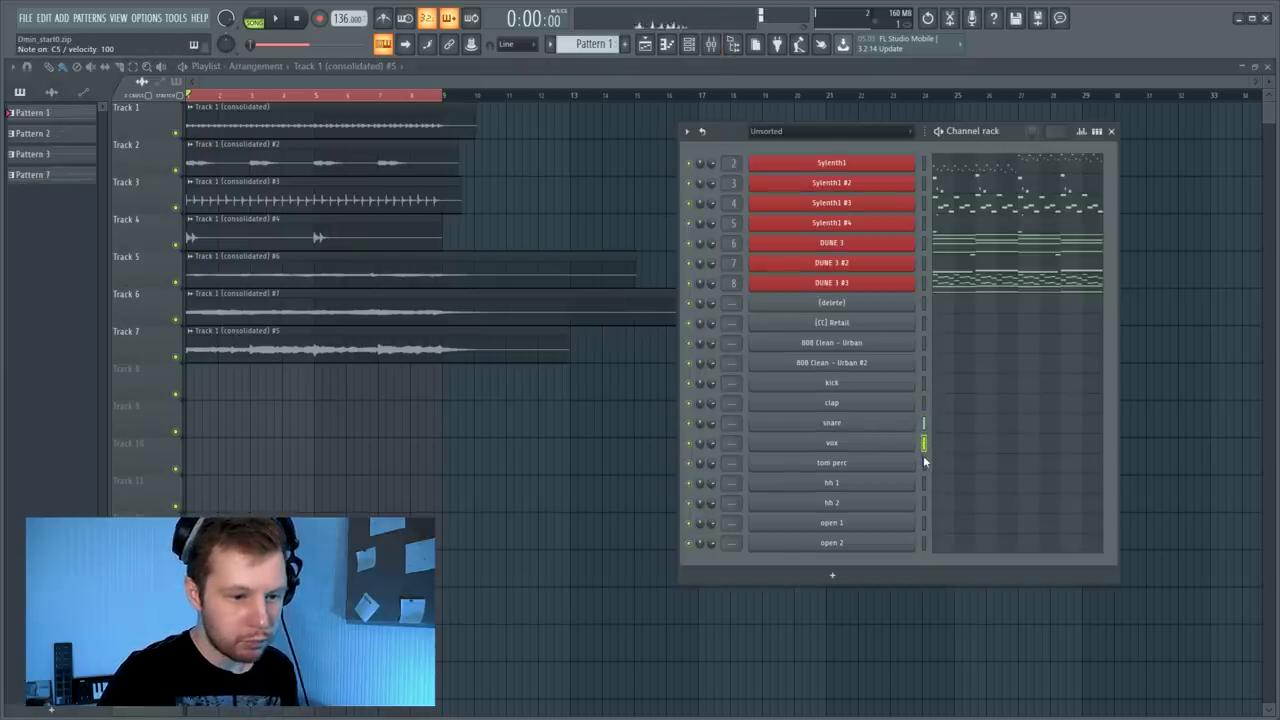
{"action": "left_click", "coordinate": [877, 443]}
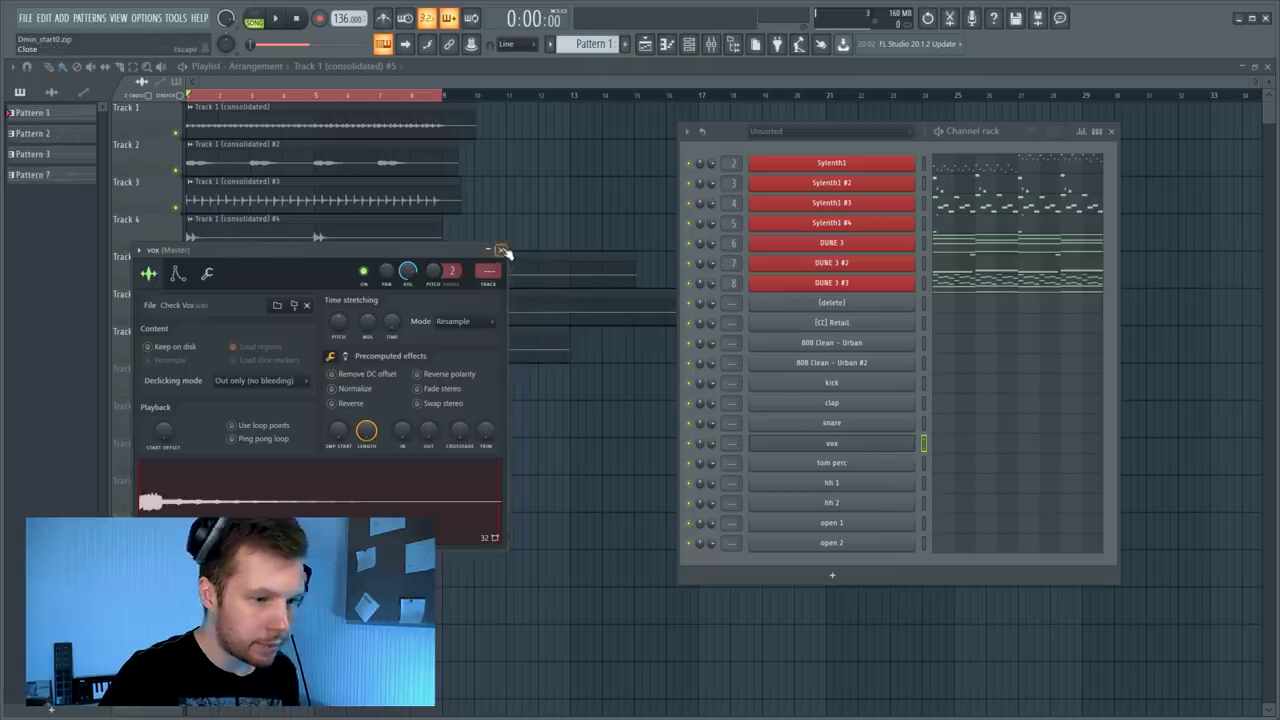
{"action": "left_click", "coordinate": [477, 452]}
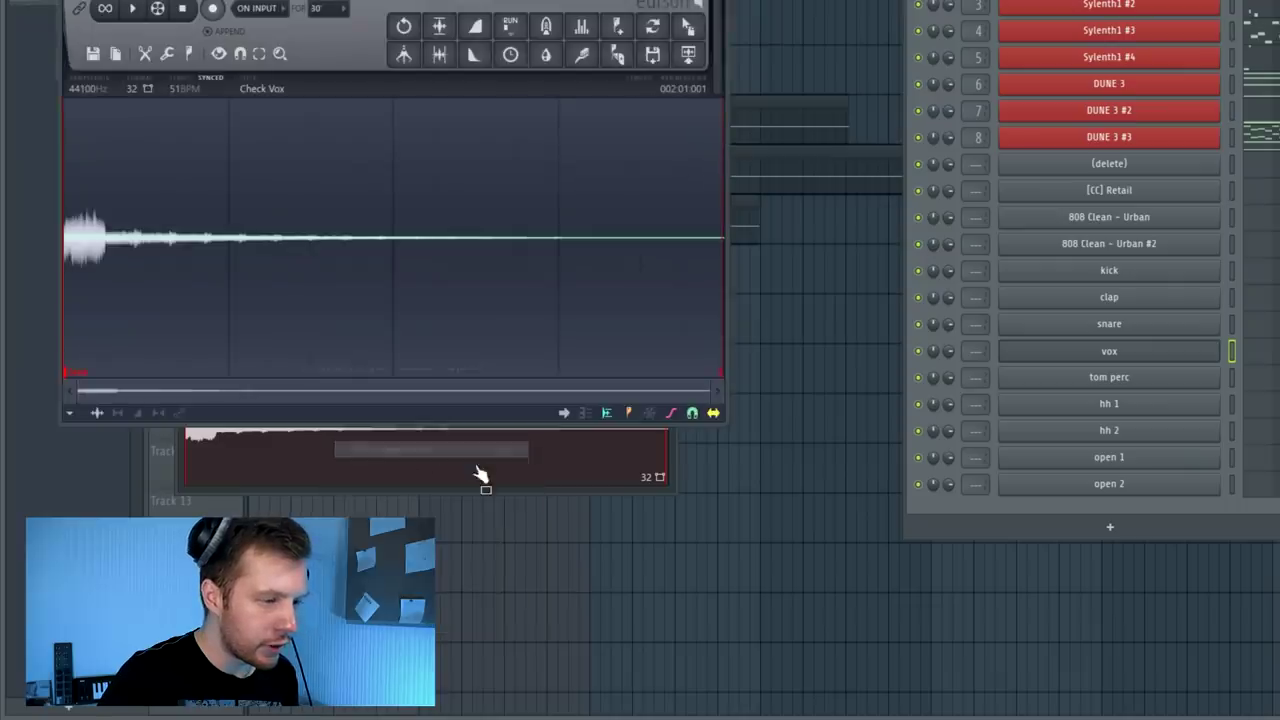
Step: Detect the pitch regions of the Check Vox sample and close the audio editor
{"action": "right_click", "coordinate": [404, 246]}
{"action": "mouse_move", "coordinate": [453, 326]}
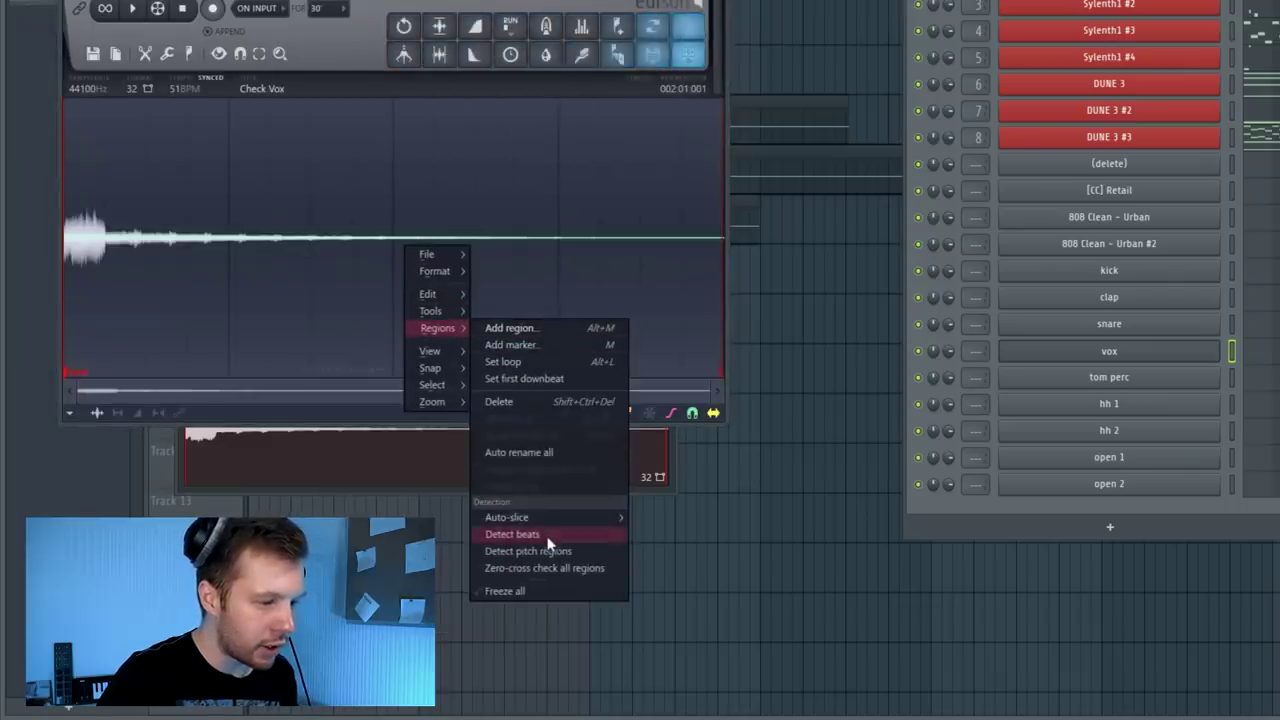
{"action": "left_click", "coordinate": [552, 551]}
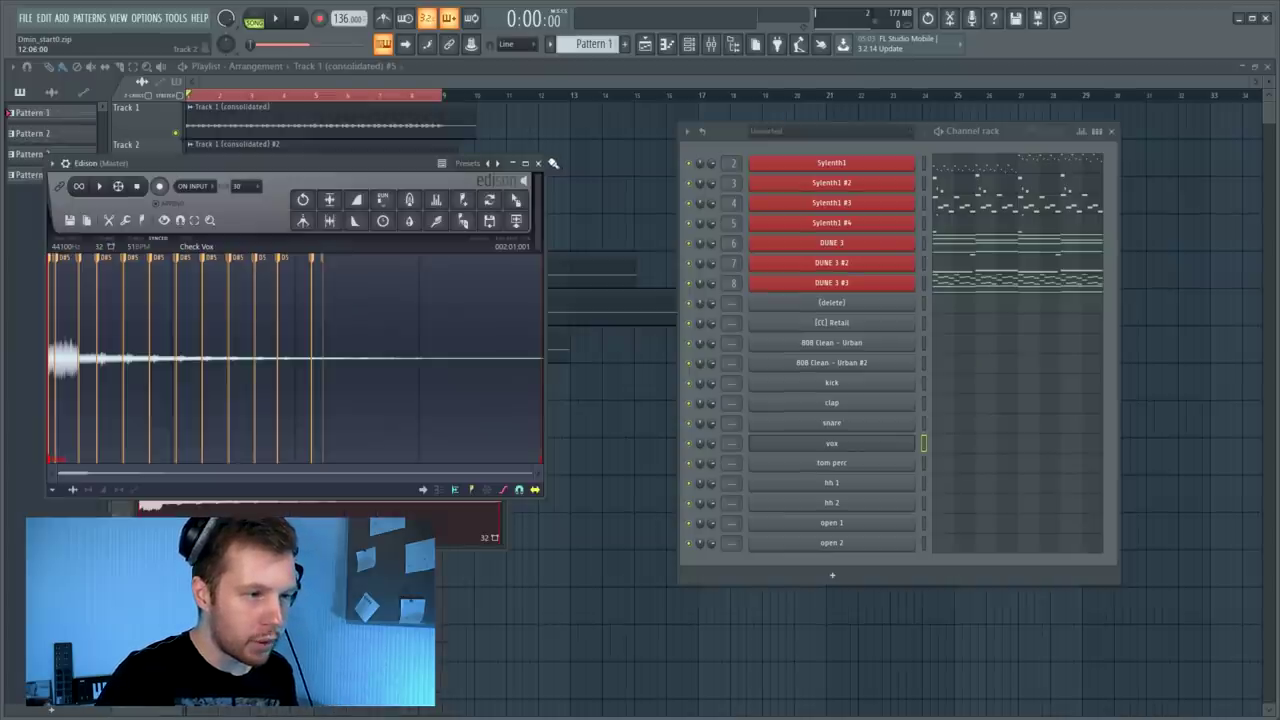
{"action": "left_click", "coordinate": [540, 167]}
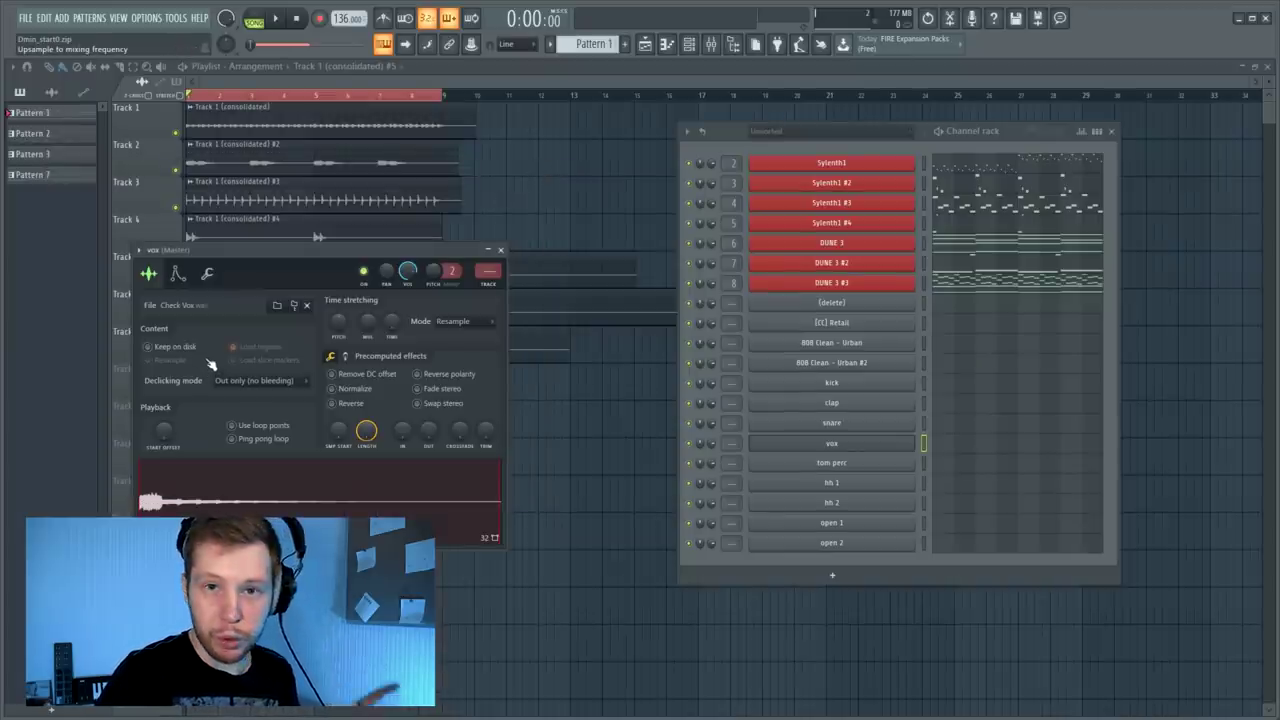
Step: Set the vox sampler channel's root note to D#5 and close its settings
{"action": "left_click", "coordinate": [207, 273]}
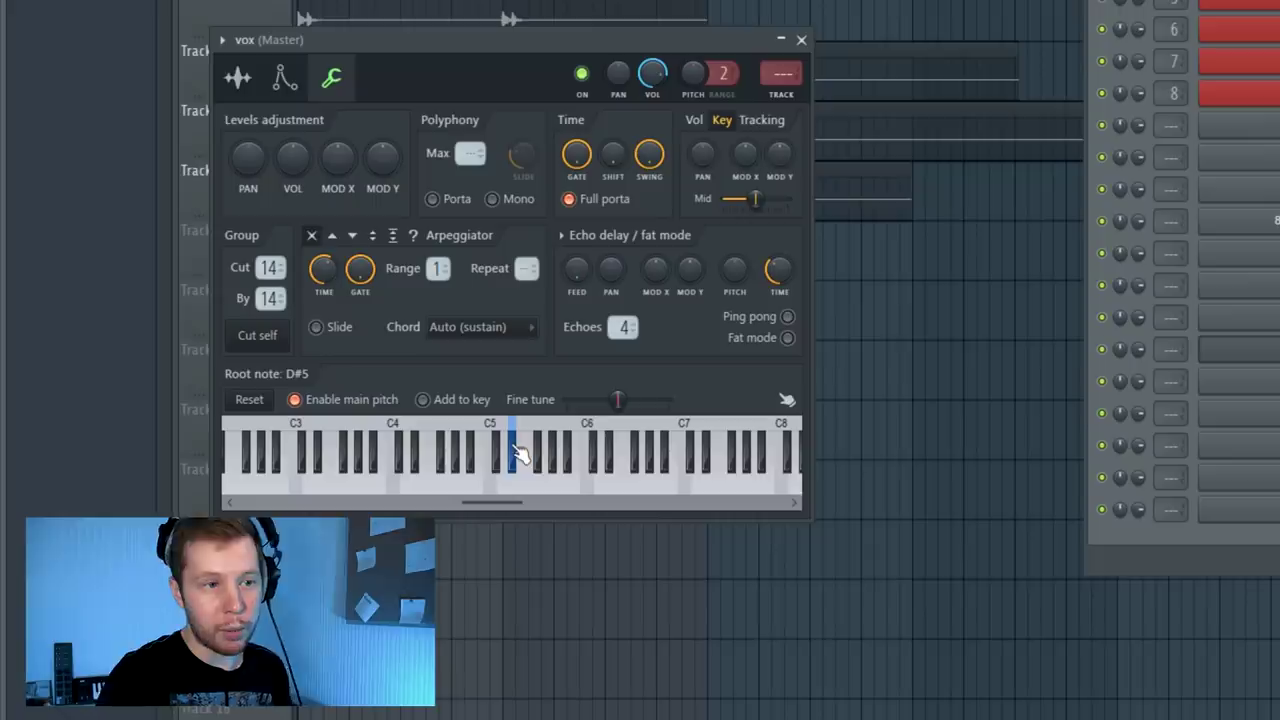
{"action": "left_click", "coordinate": [801, 40]}
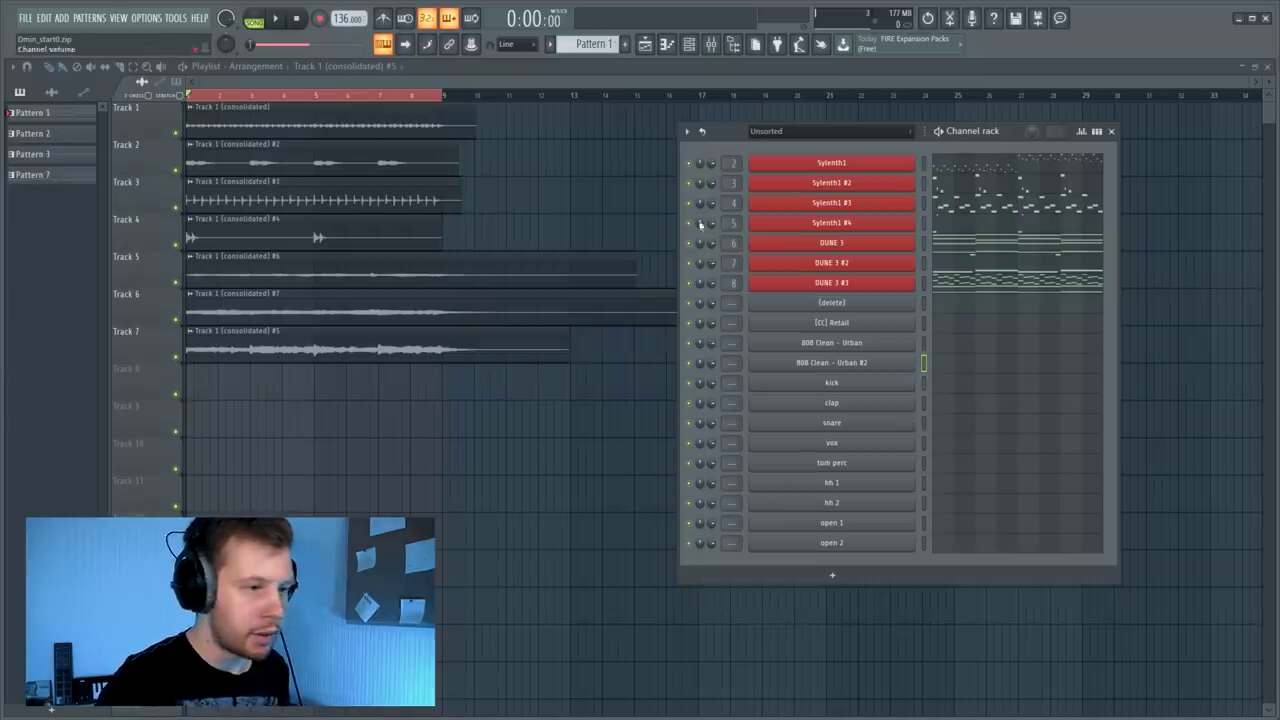
Step: Filter the channel rack to show only the Audio channels
{"action": "right_click", "coordinate": [693, 105]}
{"action": "left_click", "coordinate": [689, 46]}
{"action": "left_click", "coordinate": [776, 130]}
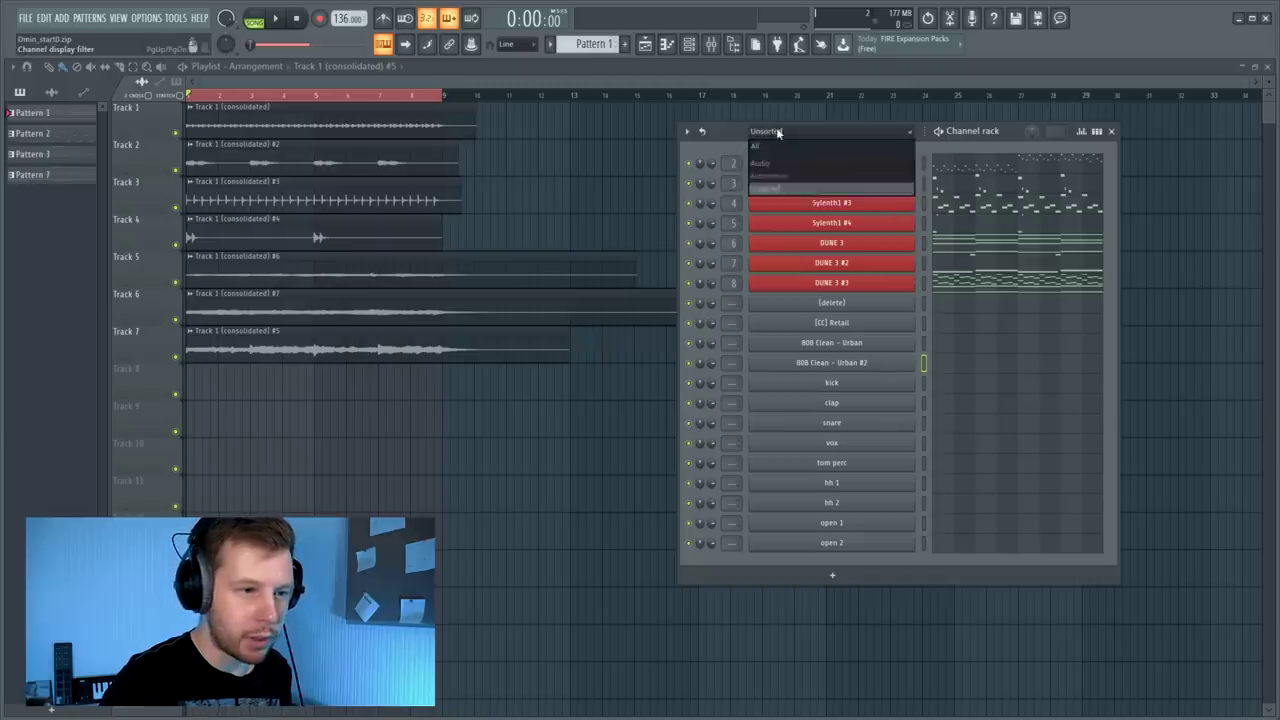
{"action": "left_click", "coordinate": [785, 167]}
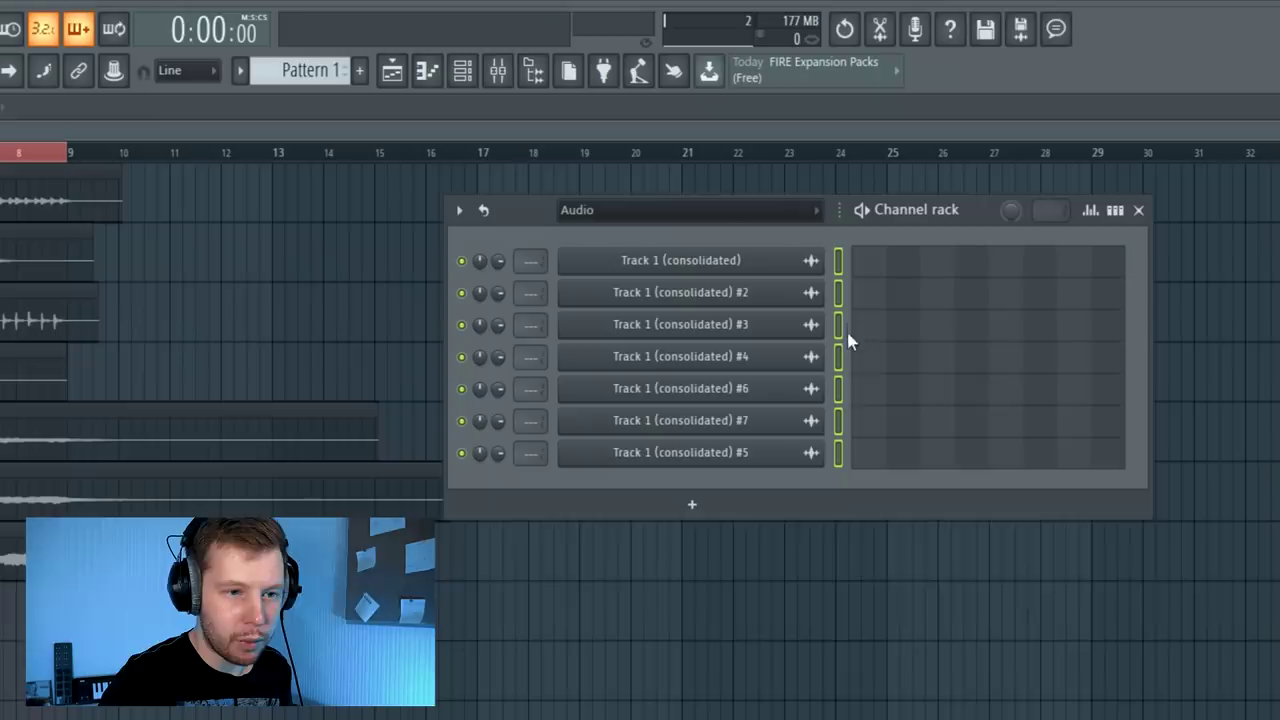
Step: Shorten the name of the first consolidated audio channel to Track 1
{"action": "left_click", "coordinate": [711, 44]}
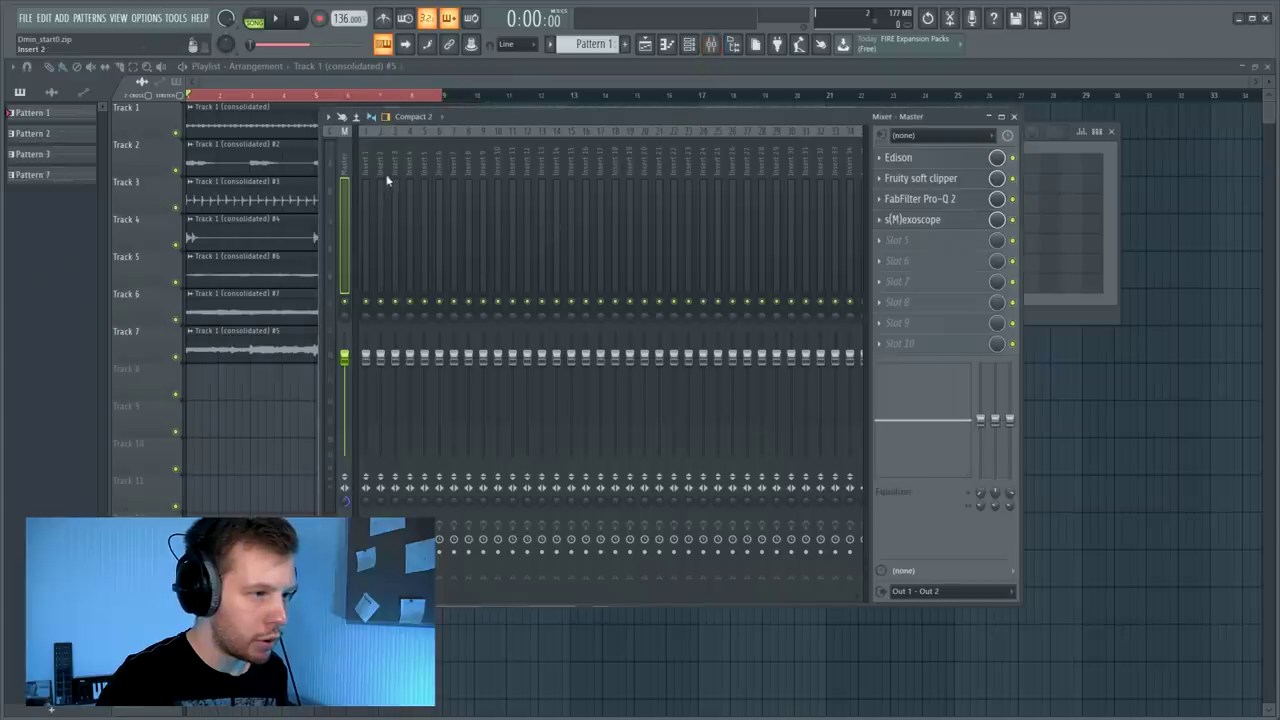
{"action": "left_click", "coordinate": [409, 167]}
{"action": "key", "text": "F6"}
{"action": "left_click", "coordinate": [860, 165]}
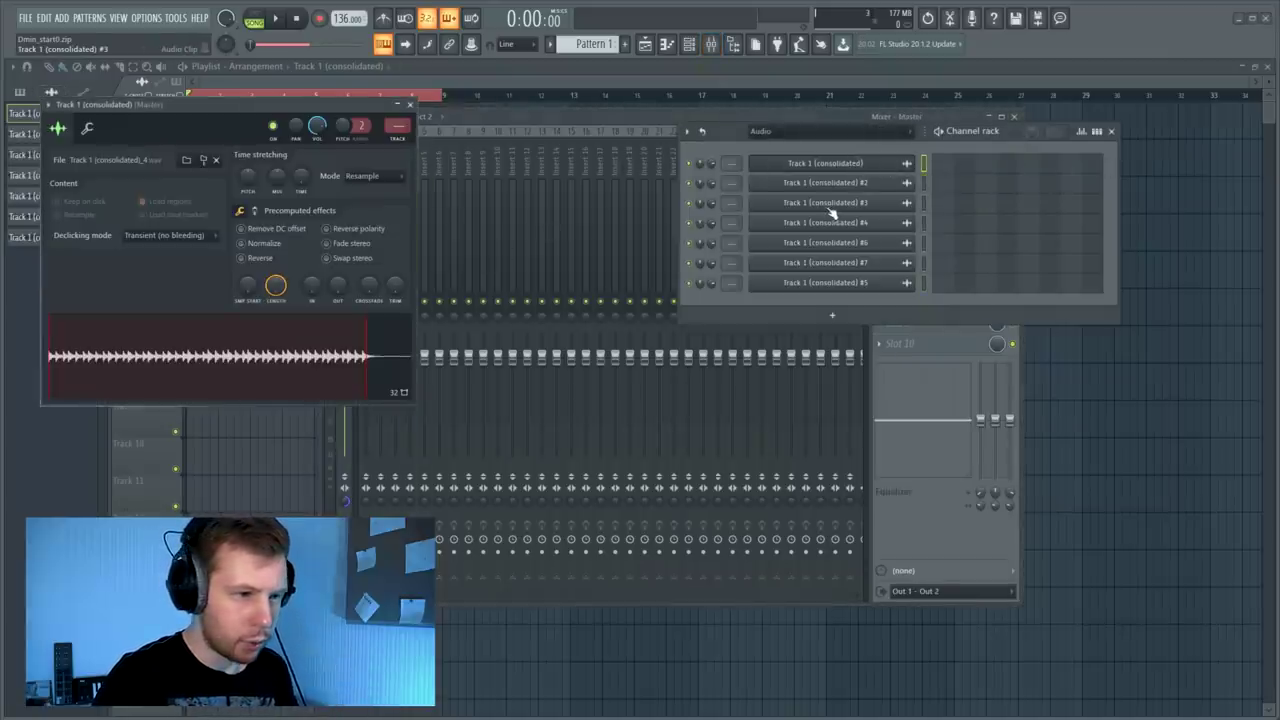
{"action": "key", "text": "F2"}
{"action": "key", "text": "ctrl+shift+Left"}
{"action": "key", "text": "BackSpace"}
{"action": "key", "text": "Return"}
Step: Shorten the names of the next four audio channels to Track 12, Track 3, Track 4 and Track 6
{"action": "left_click", "coordinate": [795, 186]}
{"action": "key", "text": "F2"}
{"action": "key", "text": "ctrl+shift+Left"}
{"action": "key", "text": "ctrl+shift+Left"}
{"action": "key", "text": "BackSpace"}
{"action": "key", "text": "Return"}
{"action": "key", "text": "F2"}
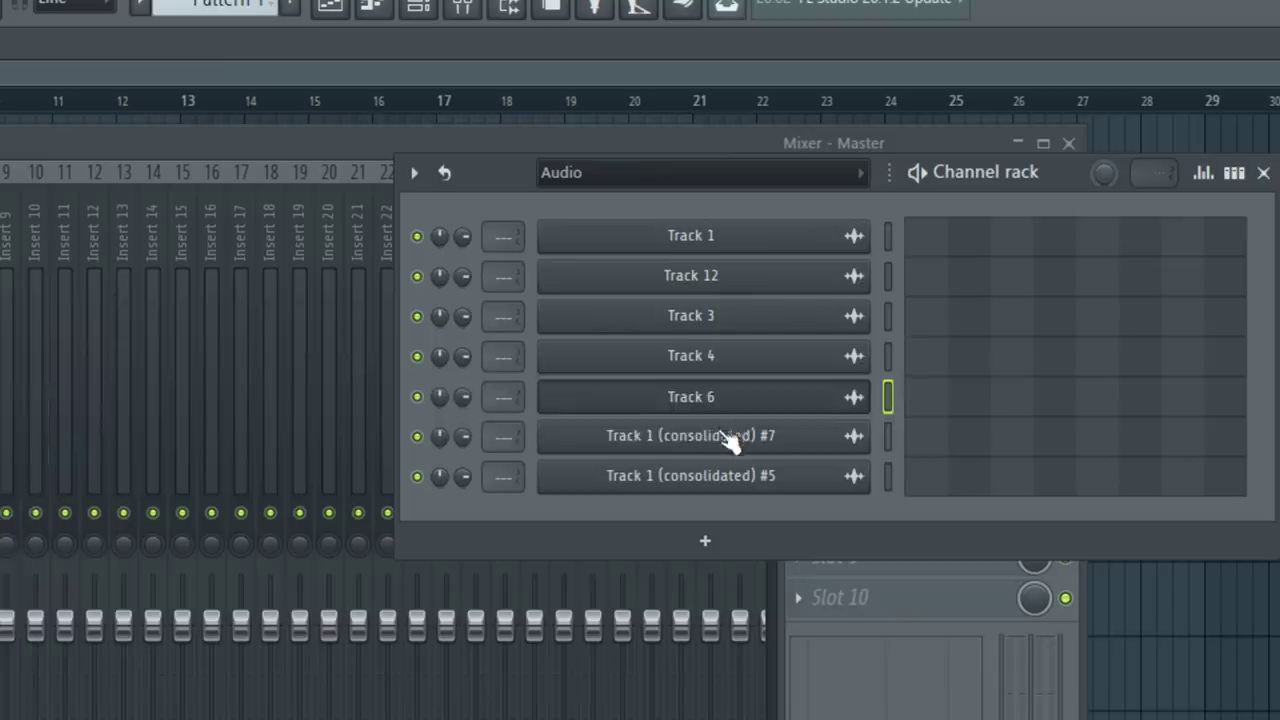
Step: Rename the audio channel Track 1 (consolidated) #7 as Track 7
{"action": "left_click", "coordinate": [729, 443]}
{"action": "key", "text": "F2"}
{"action": "key", "text": "ctrl+shift+Left"}
{"action": "key", "text": "ctrl+shift+Left"}
{"action": "key", "text": "BackSpace"}
{"action": "key", "text": "Return"}
Step: Rename the audio channel Track 1 (consolidated) #5 as Track 5
{"action": "left_click", "coordinate": [608, 478]}
{"action": "key", "text": "F2"}
{"action": "key", "text": "Right"}
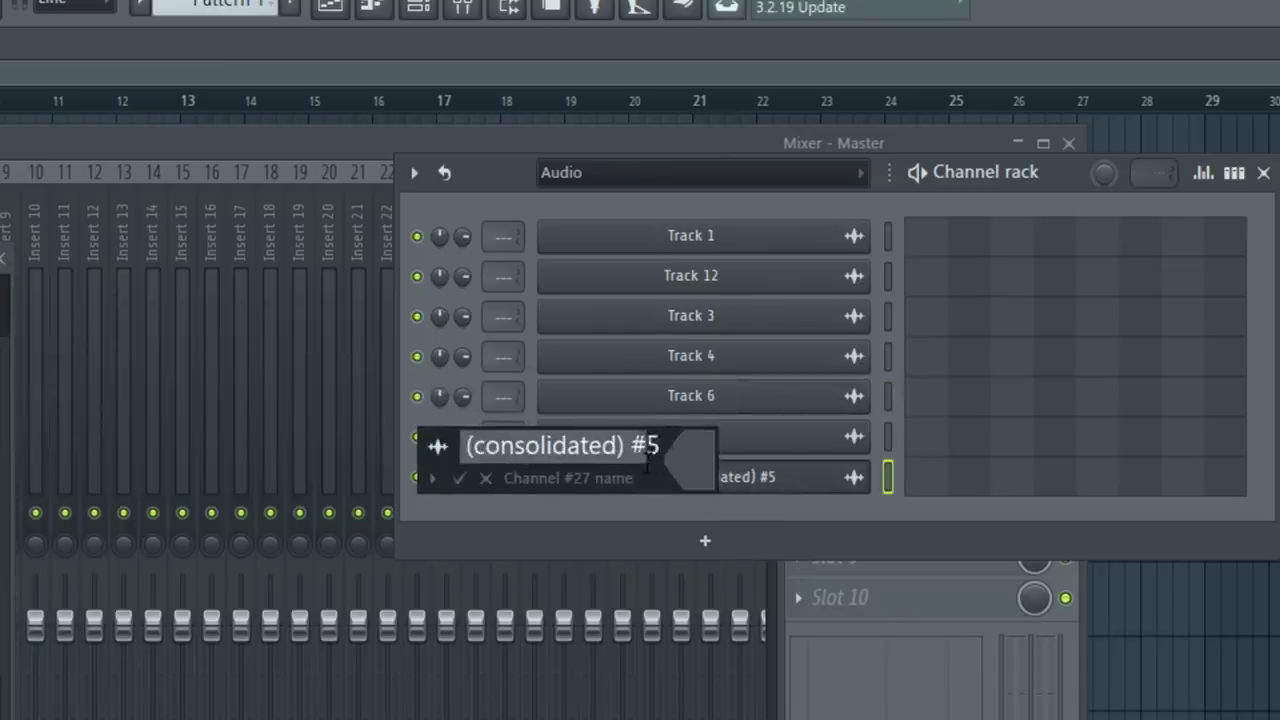
{"action": "key", "text": "BackSpace"}
{"action": "key", "text": "BackSpace"}
{"action": "key", "text": "BackSpace"}
{"action": "key", "text": "BackSpace"}
{"action": "key", "text": "BackSpace"}
{"action": "key", "text": "BackSpace"}
{"action": "key", "text": "BackSpace"}
{"action": "key", "text": "BackSpace"}
{"action": "key", "text": "BackSpace"}
{"action": "key", "text": "BackSpace"}
{"action": "key", "text": "BackSpace"}
{"action": "key", "text": "BackSpace"}
{"action": "key", "text": "BackSpace"}
{"action": "key", "text": "BackSpace"}
{"action": "key", "text": "BackSpace"}
{"action": "key", "text": "BackSpace"}
{"action": "key", "text": "BackSpace"}
{"action": "key", "text": "BackSpace"}
{"action": "key", "text": "BackSpace"}
{"action": "type", "text": "5"}
{"action": "key", "text": "Return"}
Step: Correct the second audio channel's name to Track 2
{"action": "left_click", "coordinate": [620, 277]}
{"action": "key", "text": "F2"}
{"action": "type", "text": "Track 2"}
{"action": "key", "text": "Return"}
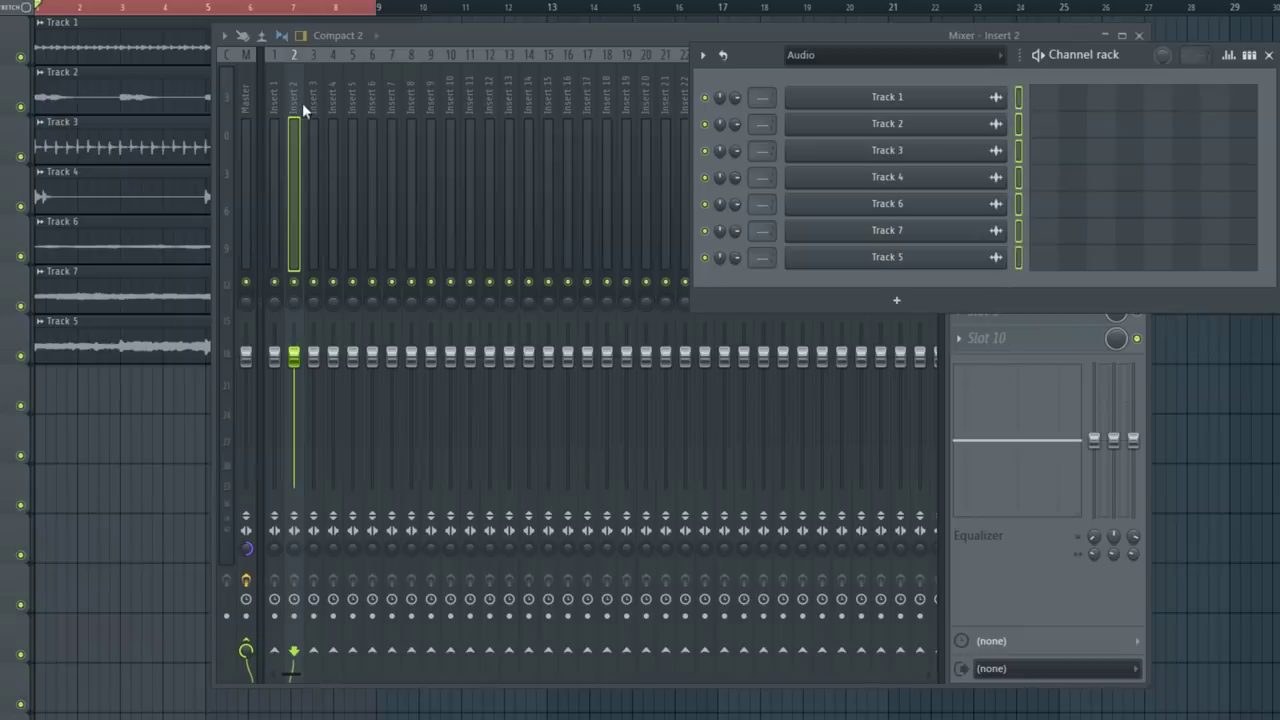
Step: Link the seven audio channels to consecutive mixer tracks starting at insert 2 and start playback
{"action": "left_click", "coordinate": [298, 99]}
{"action": "key", "text": "ctrl+shift+l"}
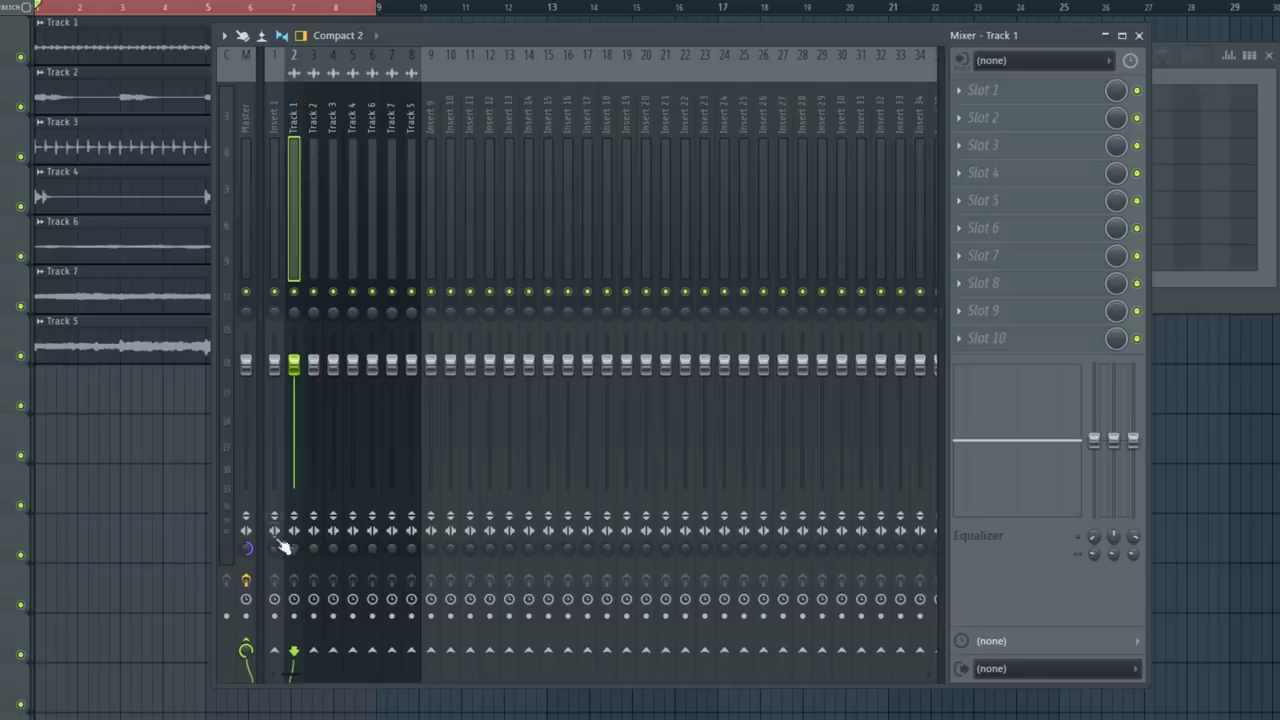
{"action": "right_click", "coordinate": [248, 547]}
{"action": "key", "text": "space"}
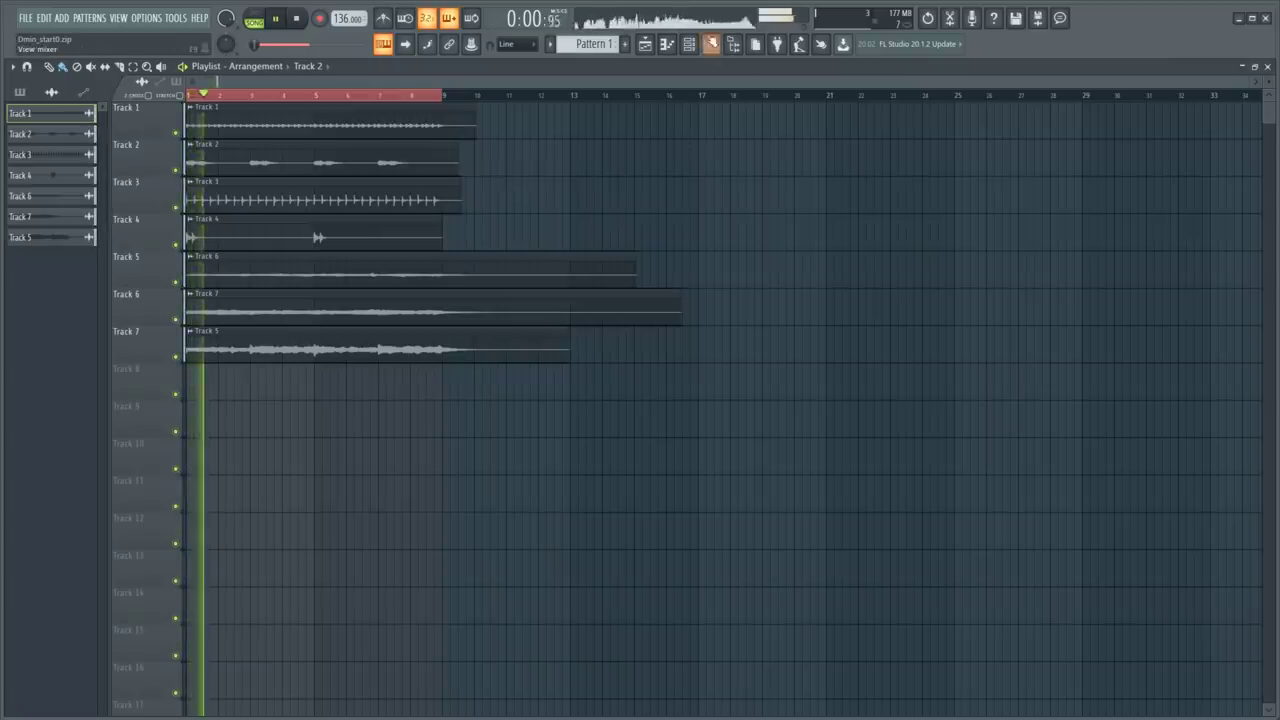
Step: Route the mixer tracks of all seven audio channels only to Insert 1
{"action": "left_click", "coordinate": [711, 43]}
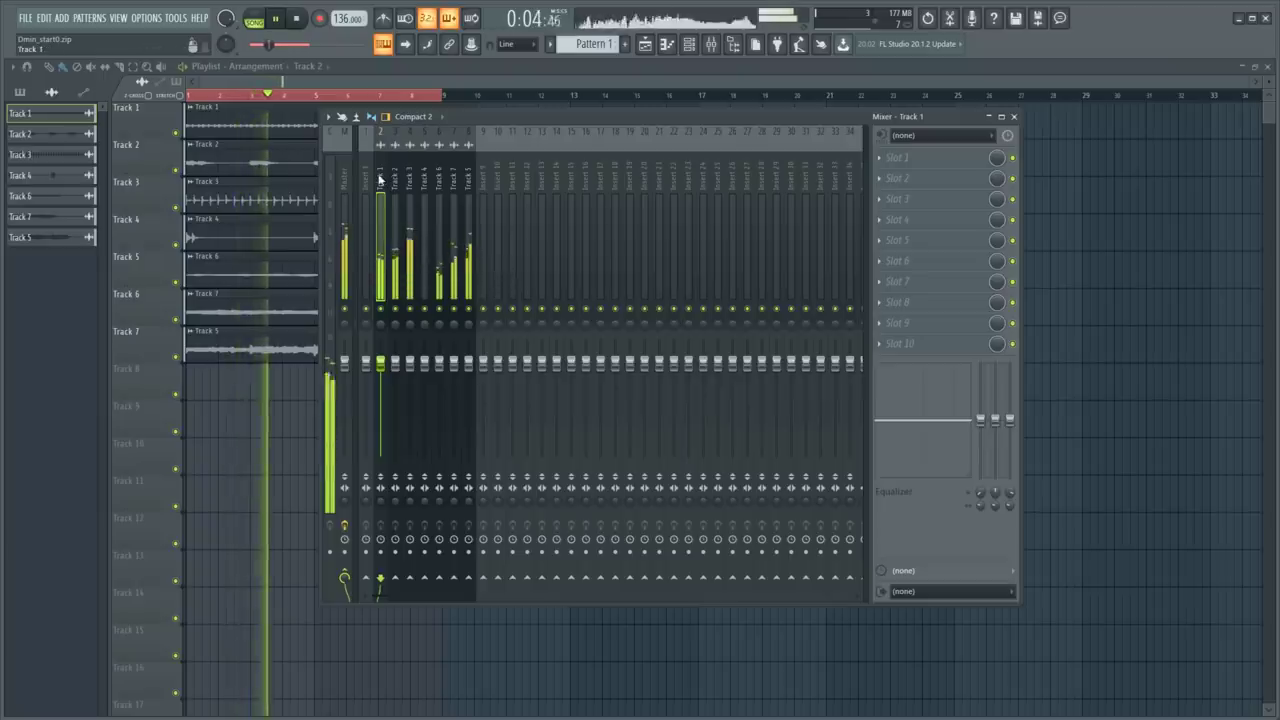
{"action": "left_click_drag", "start_coordinate": [381, 181], "coordinate": [486, 183]}
{"action": "left_click_drag", "start_coordinate": [382, 185], "coordinate": [468, 190]}
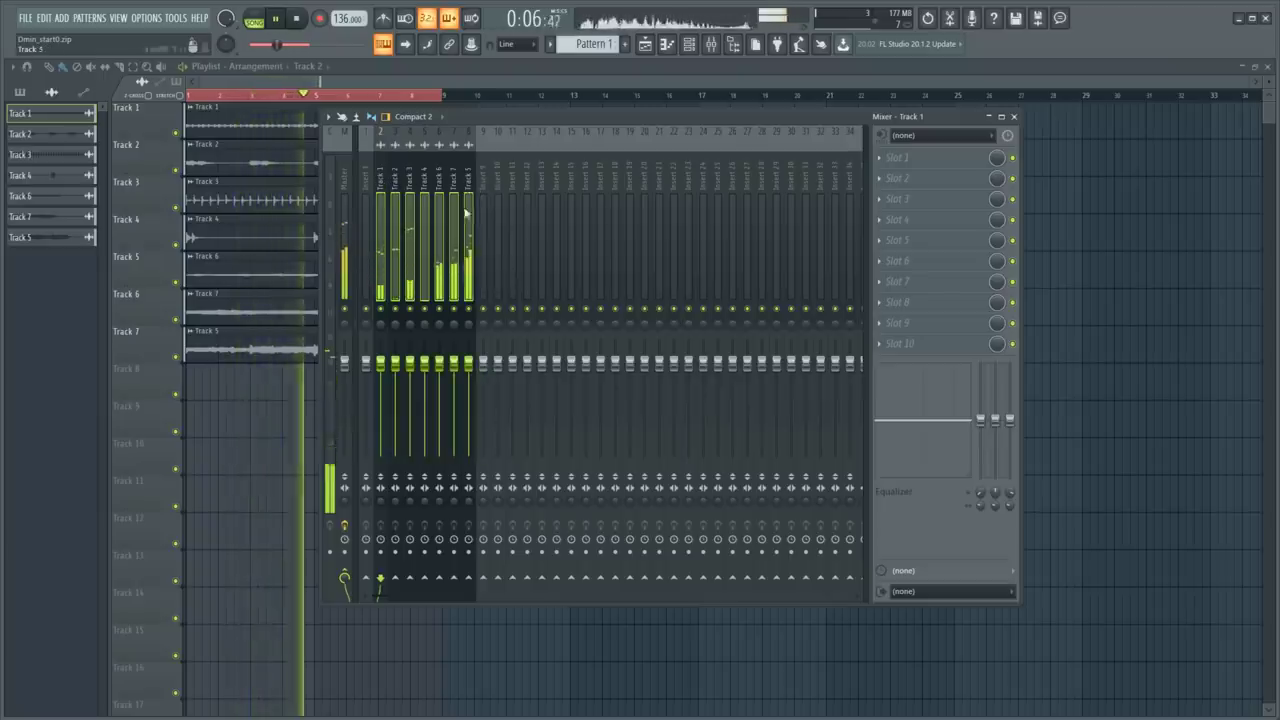
{"action": "right_click", "coordinate": [367, 578]}
{"action": "left_click", "coordinate": [420, 605]}
Step: Lower the mixer faders of Track 3 and Track 5, bringing Track 3 down further
{"action": "right_click", "coordinate": [366, 309]}
{"action": "left_click", "coordinate": [410, 250]}
{"action": "left_click_drag", "start_coordinate": [410, 362], "coordinate": [410, 455]}
{"action": "left_click_drag", "start_coordinate": [468, 363], "coordinate": [468, 411]}
{"action": "key", "text": "F9"}
Step: Delete the Track 3 clip and trim the other playlist audio clips at bar 9, leaving no empty track between them
{"action": "right_click", "coordinate": [297, 200]}
{"action": "left_click", "coordinate": [119, 67]}
{"action": "left_click_drag", "start_coordinate": [444, 113], "coordinate": [447, 416]}
{"action": "right_click", "coordinate": [458, 122]}
{"action": "right_click", "coordinate": [454, 157]}
{"action": "left_click_drag", "start_coordinate": [452, 360], "coordinate": [240, 178]}
{"action": "left_click", "coordinate": [491, 386]}
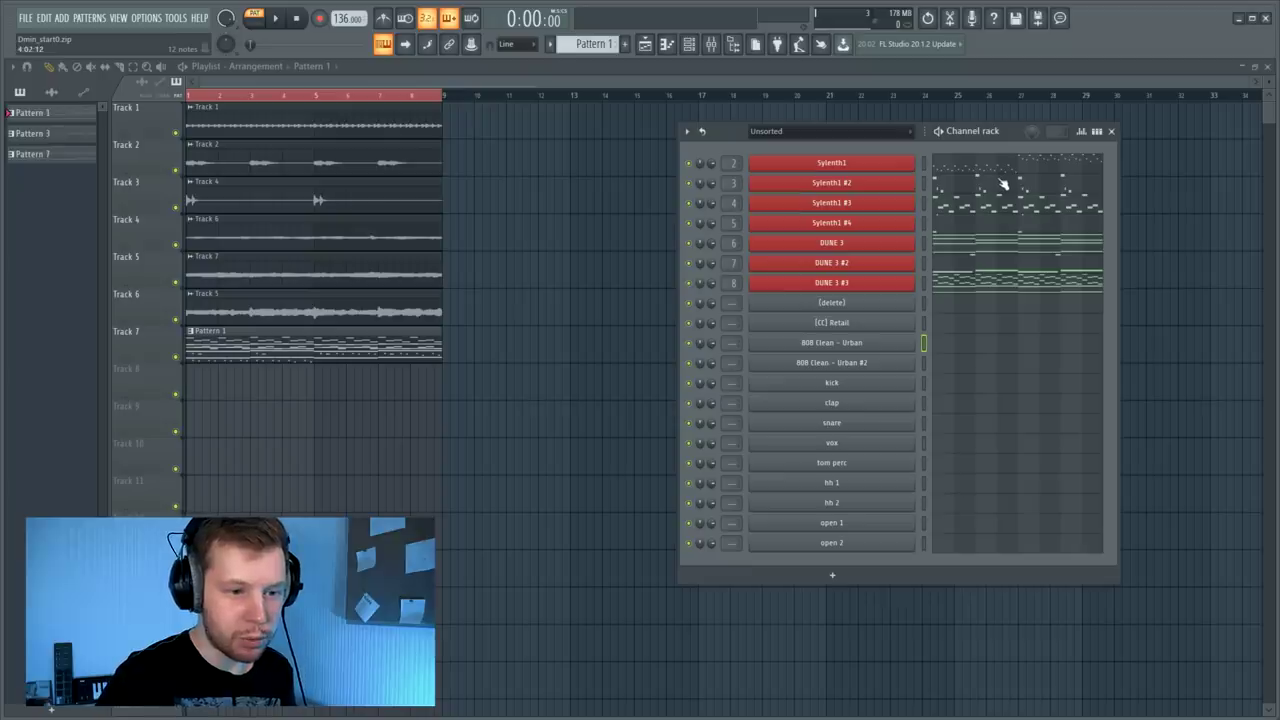
Step: Write a bass line for the 808 Clean - Urban channel in bars 1 to 4, using D5, D#5 and A5 notes
{"action": "left_click", "coordinate": [950, 348]}
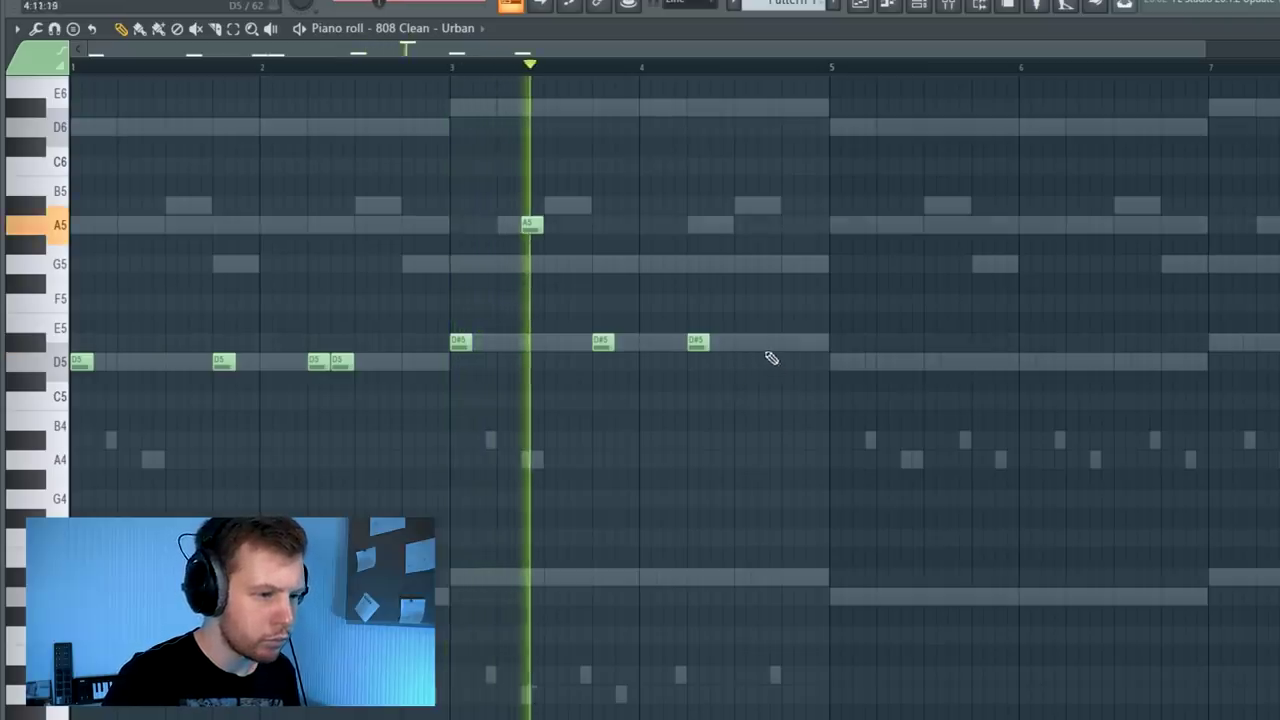
{"action": "left_click", "coordinate": [578, 301]}
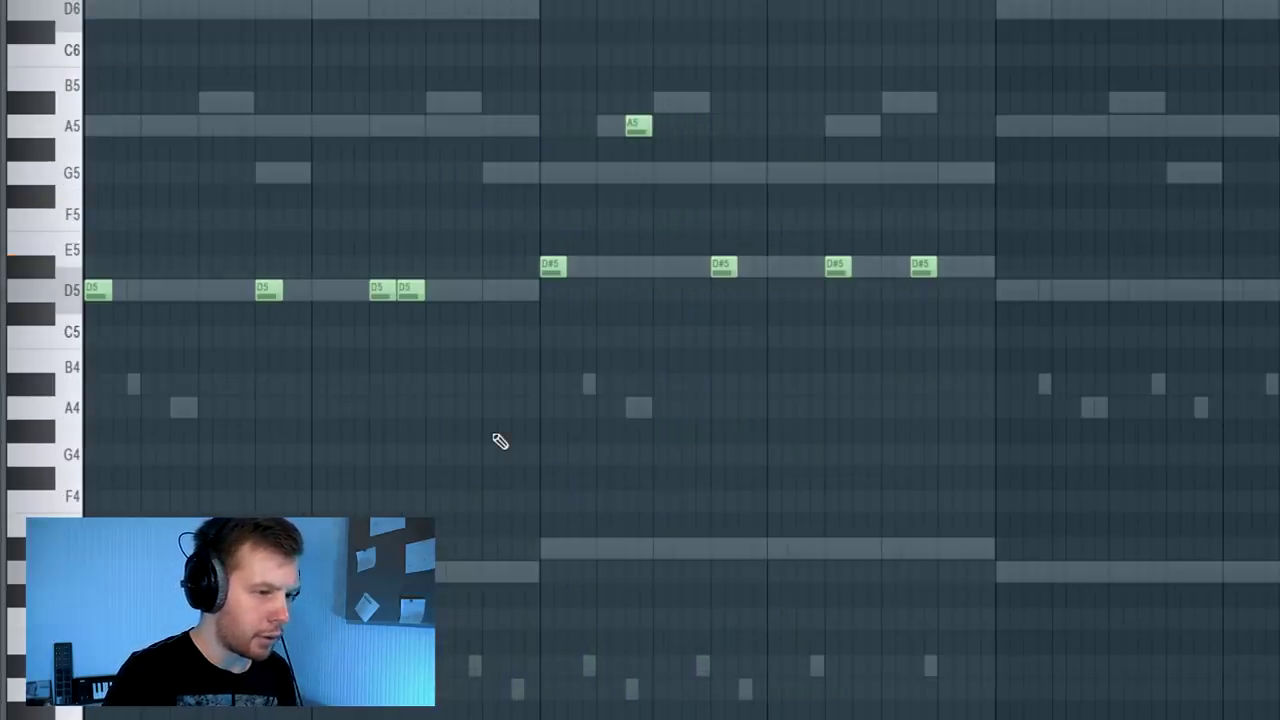
Step: Try the 808 bass notes one octave lower during playback and return them to the original octave
{"action": "key", "text": "ctrl+Down"}
{"action": "key", "text": "space"}
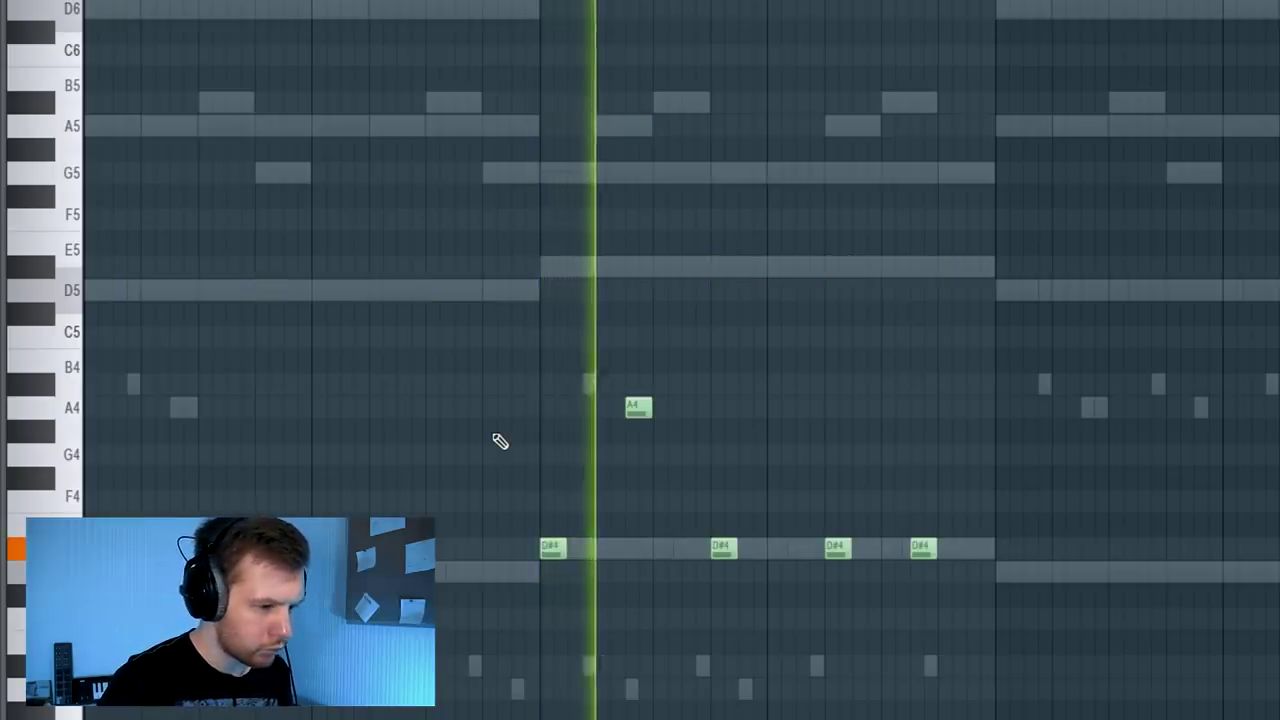
{"action": "key", "text": "ctrl+Up"}
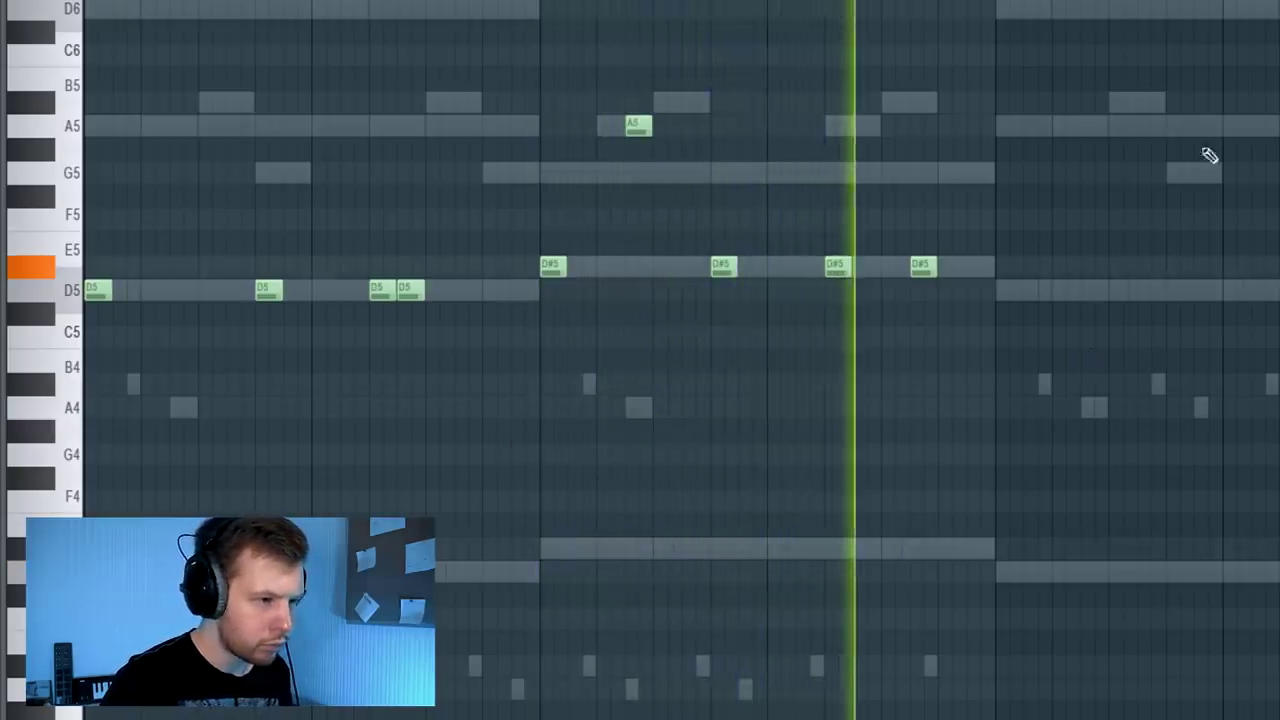
Step: Load CamelCrusher x64 into the first effect slot of the 808 track on mixer insert 11
{"action": "key", "text": "F9"}
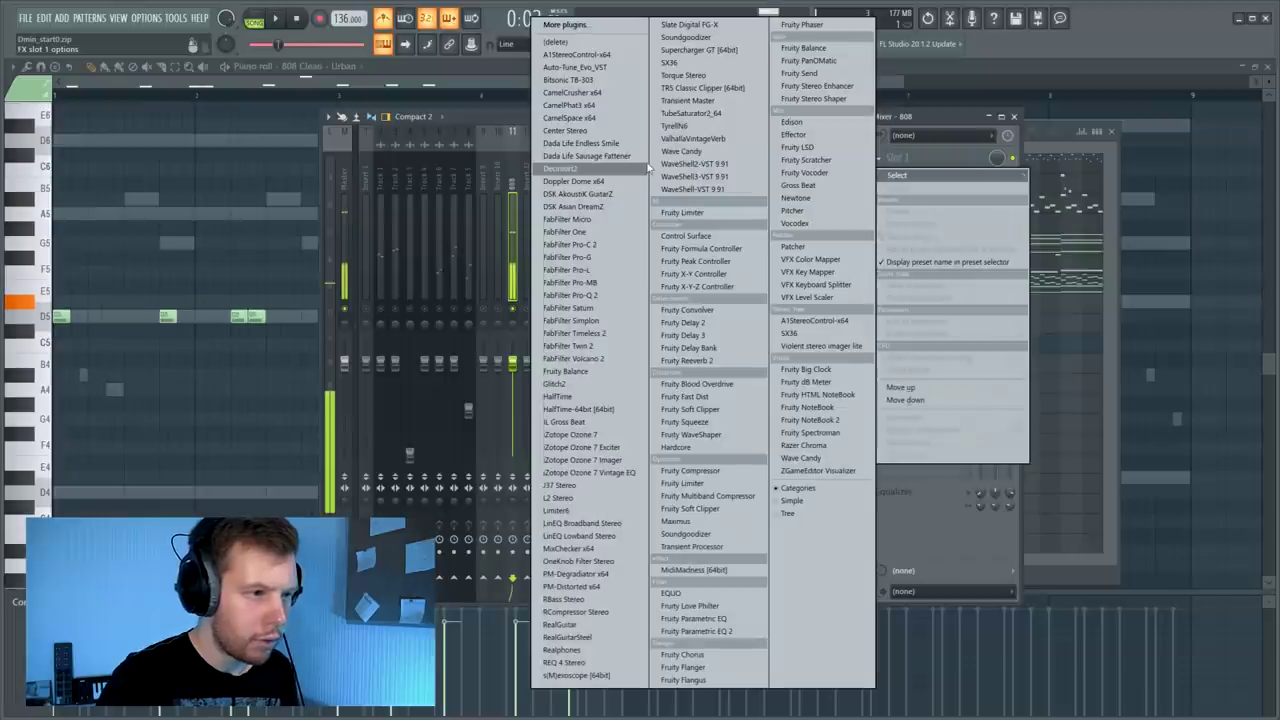
{"action": "left_click", "coordinate": [572, 93]}
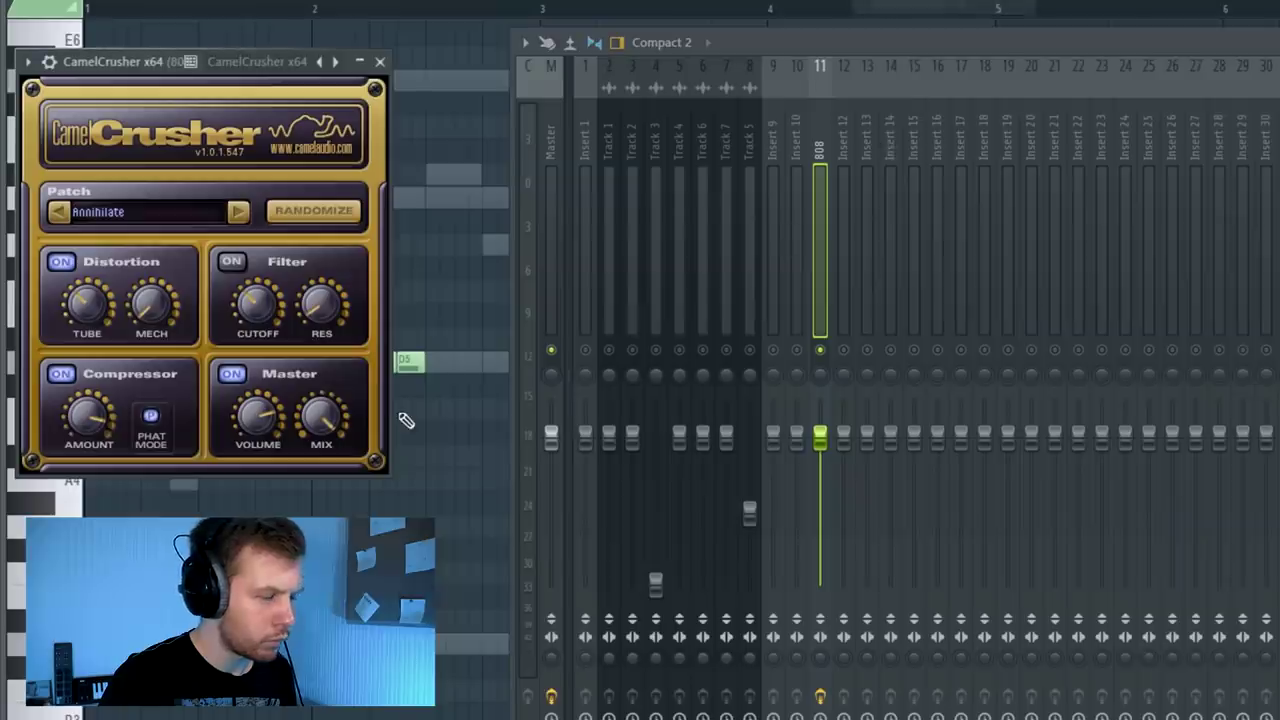
{"action": "key", "text": "space"}
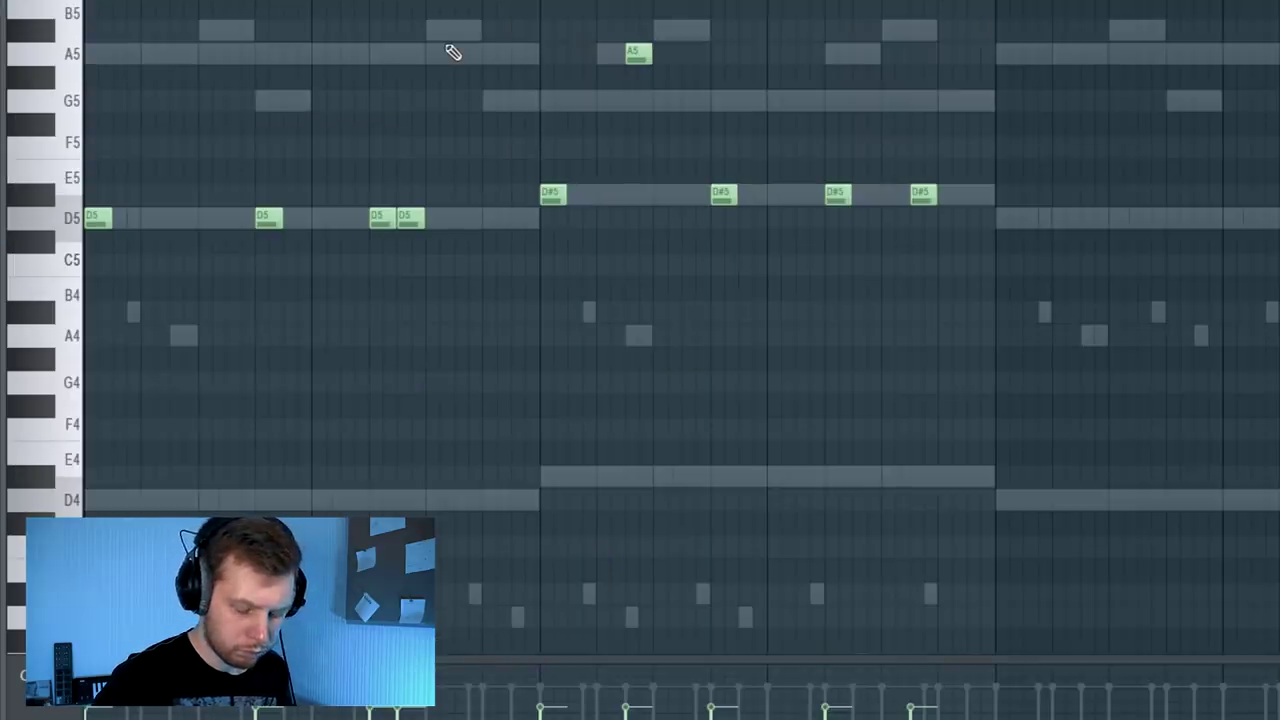
Step: Transpose all the 808 bass notes down one octave and check them in playback
{"action": "key", "text": "ctrl+Down"}
{"action": "scroll", "coordinate": [434, 40], "scroll_direction": "down", "scroll_amount": 2}
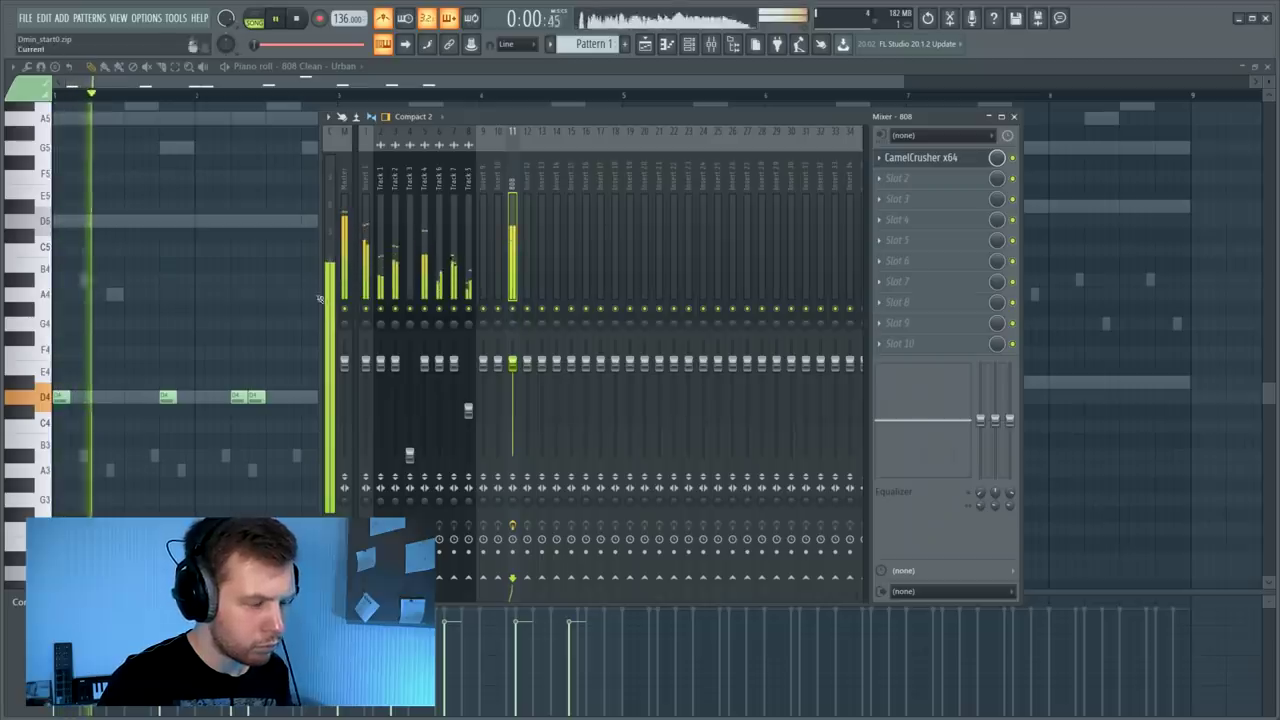
{"action": "key", "text": "F9"}
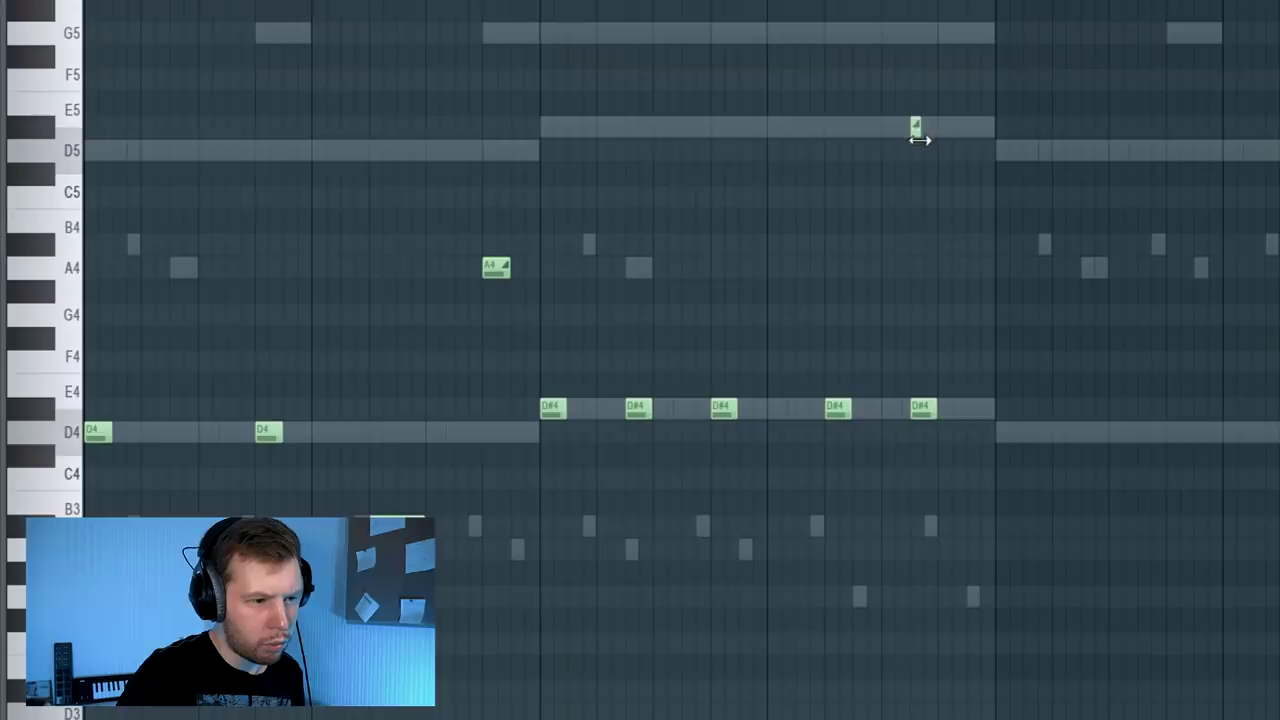
Step: Add a short D#4 slide note right after the last D#4 note in bar 4 and play back the phrase
{"action": "left_click_drag", "start_coordinate": [911, 131], "coordinate": [943, 419]}
{"action": "key", "text": "space"}
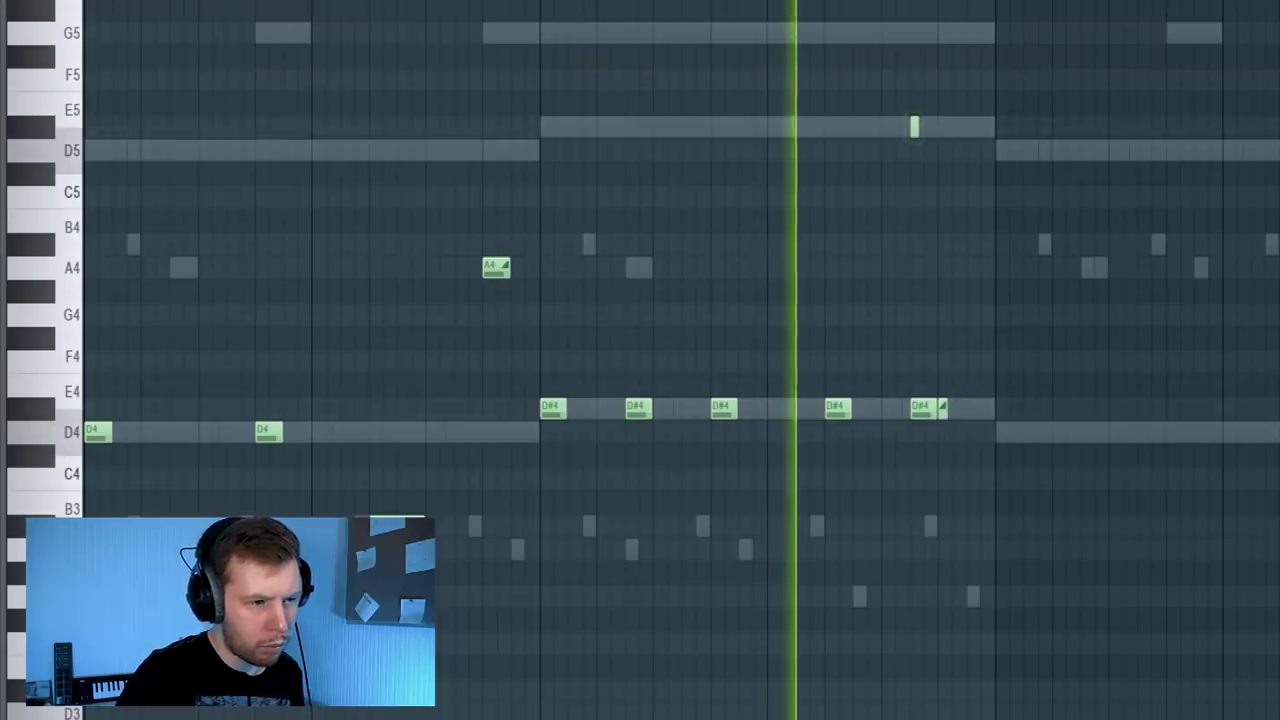
{"action": "key", "text": "space"}
{"action": "left_click_drag", "start_coordinate": [918, 351], "coordinate": [918, 478]}
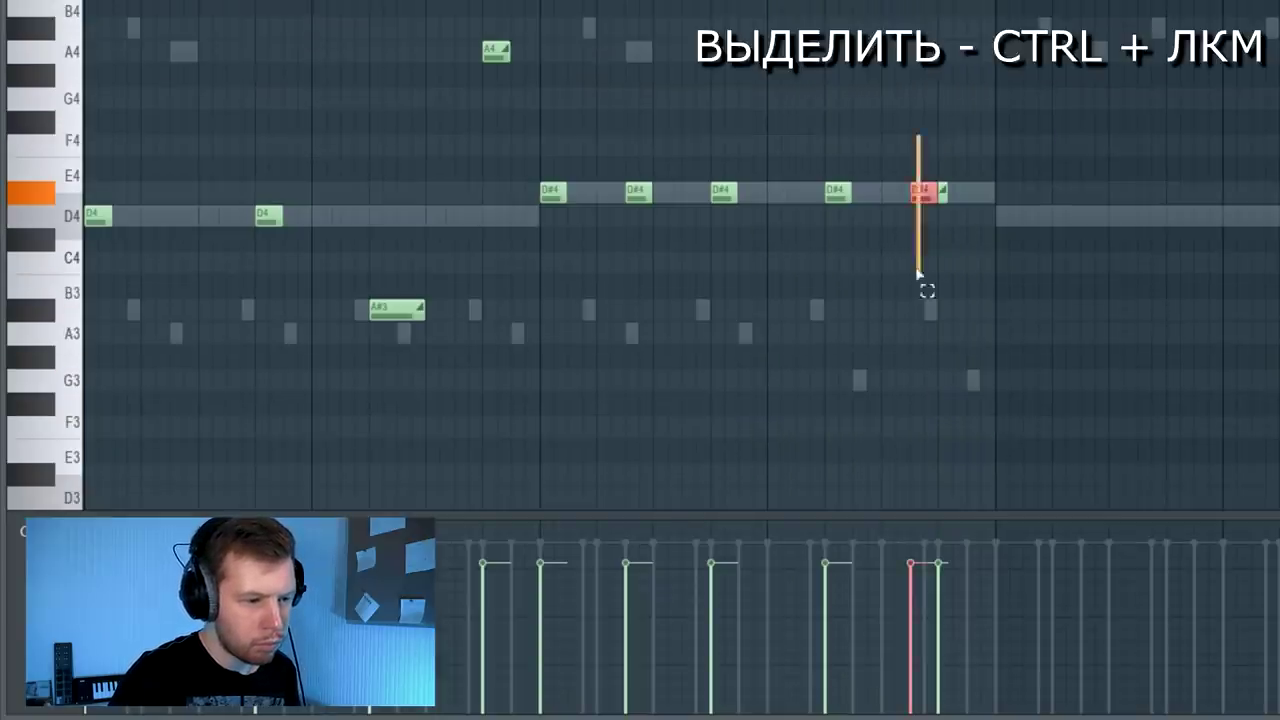
{"action": "key", "text": "space"}
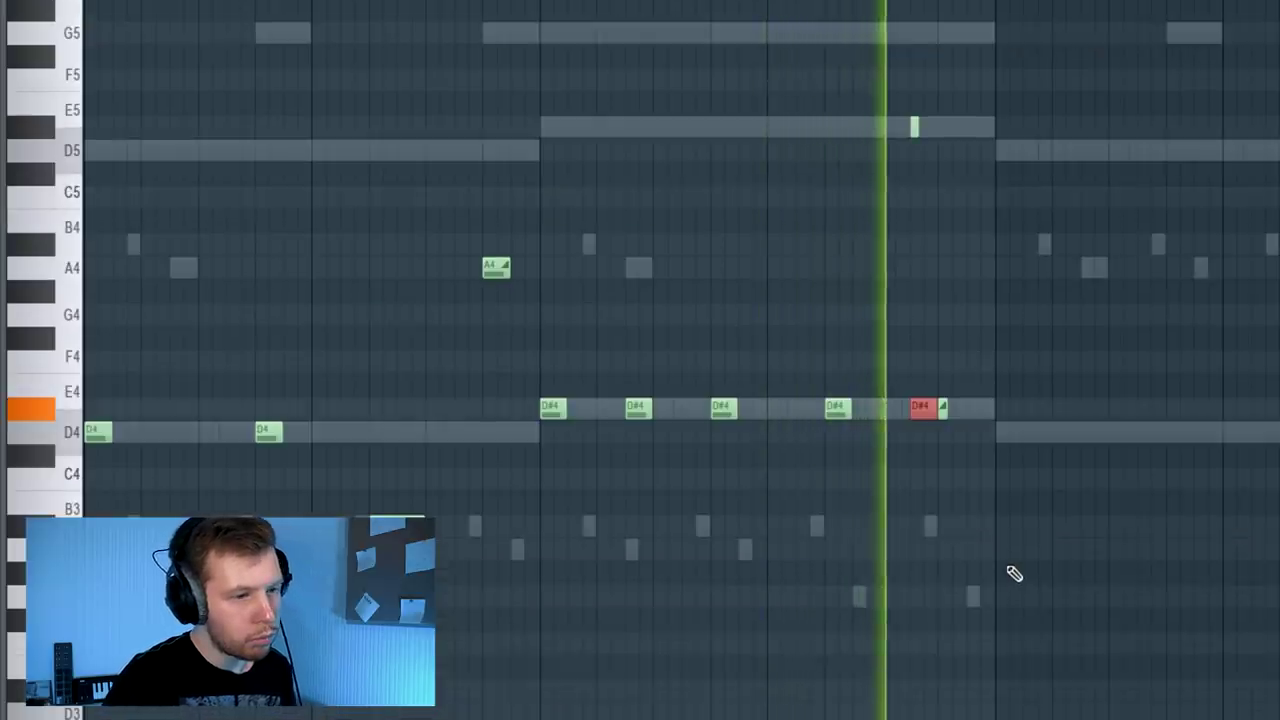
{"action": "key", "text": "space"}
{"action": "scroll", "coordinate": [1008, 573], "scroll_direction": "up", "scroll_amount": 1}
{"action": "key", "text": "ctrl+d"}
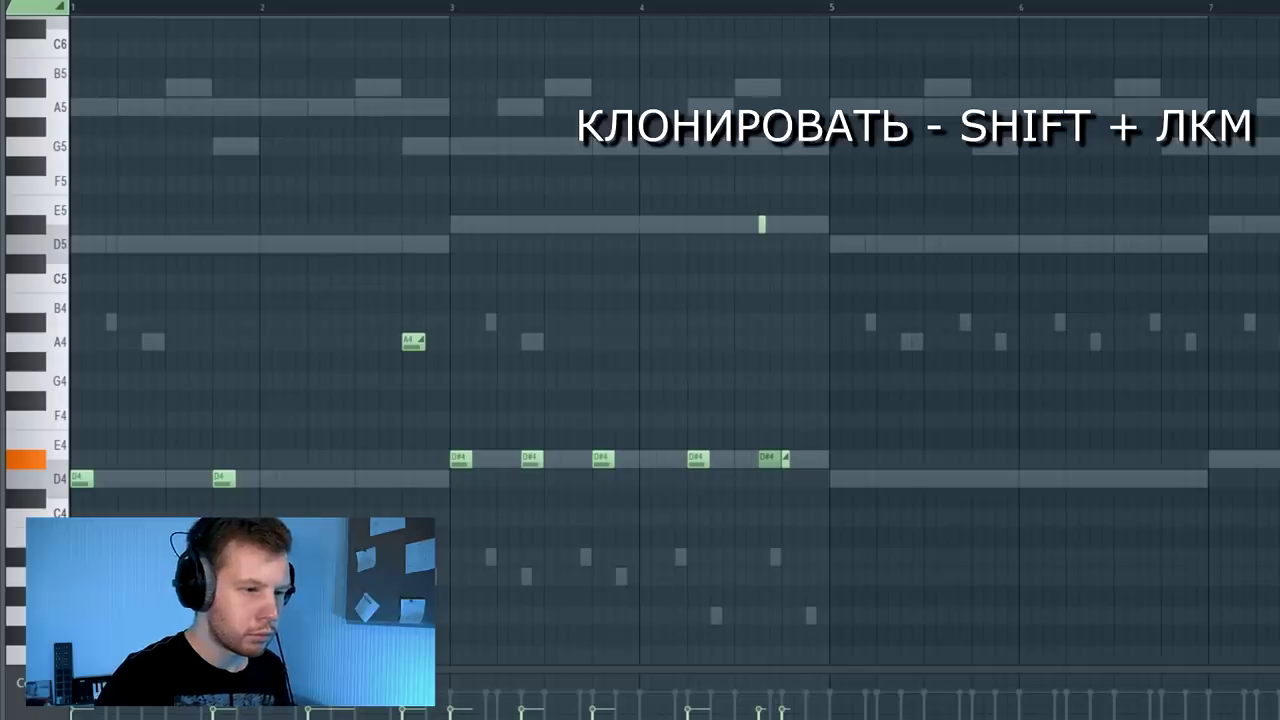
Step: Clone the whole 808 phrase of bars 1–4 so it repeats from bar 5, and play it back
{"action": "left_click_drag", "start_coordinate": [1218, 44], "coordinate": [79, 719]}
{"action": "left_click_drag", "start_coordinate": [83, 483], "coordinate": [843, 486]}
{"action": "key", "text": "space"}
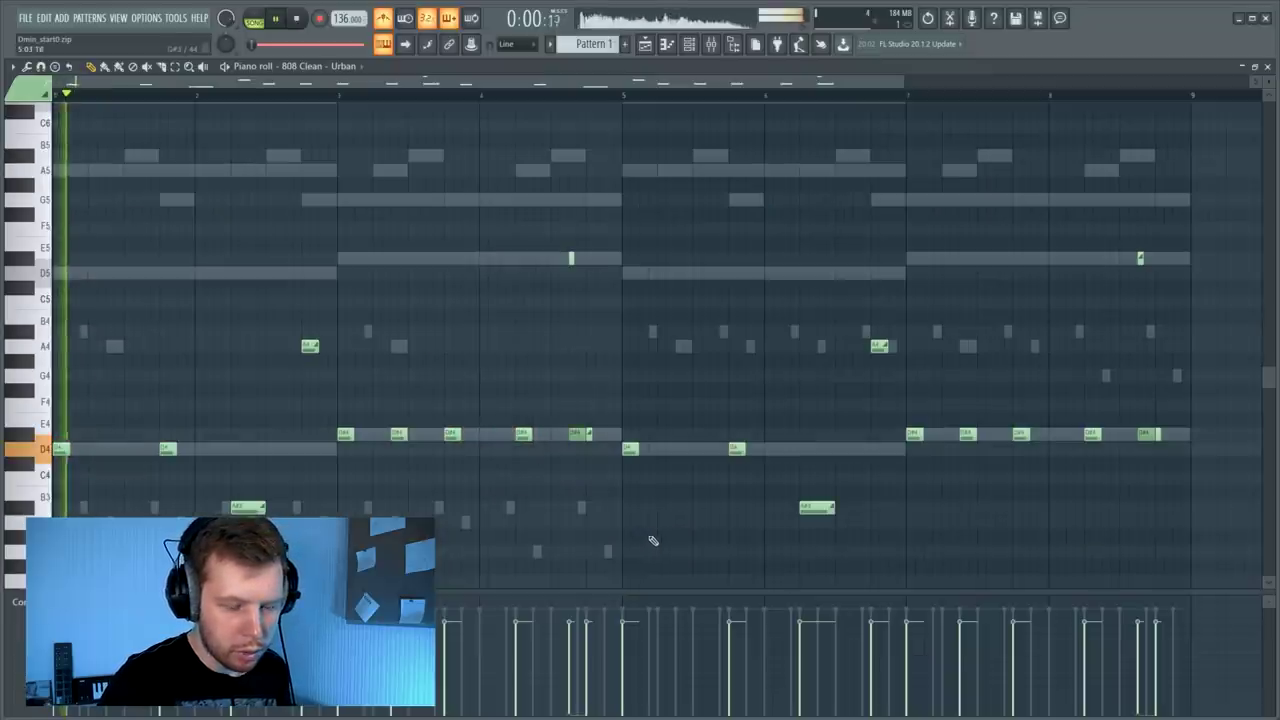
Step: Check the repeat in playback and add a second D#4 note with its D#5 slide beside the last D#4 note in bar 8
{"action": "scroll", "coordinate": [690, 550], "scroll_direction": "down", "scroll_amount": 1}
{"action": "key", "text": "space"}
{"action": "scroll", "coordinate": [1150, 400], "scroll_direction": "up", "scroll_amount": 1}
{"action": "scroll", "coordinate": [1150, 400], "scroll_direction": "up", "scroll_amount": 2}
{"action": "key", "text": "space"}
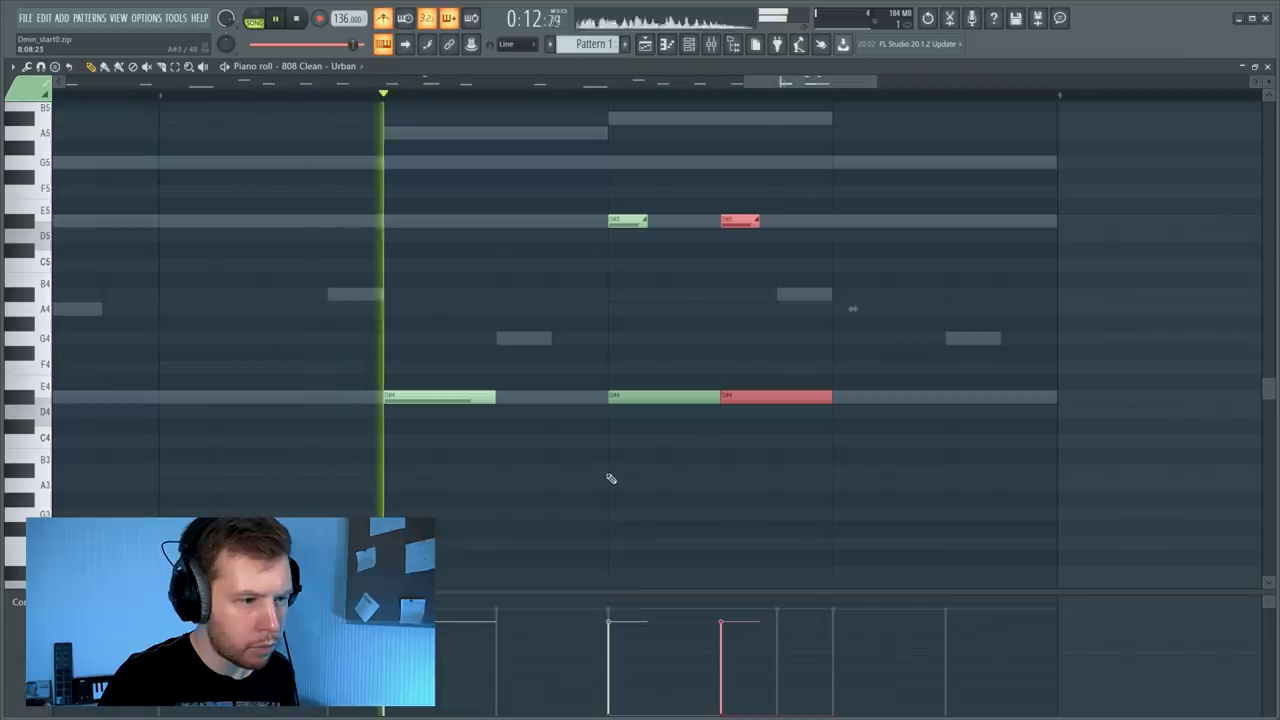
{"action": "scroll", "coordinate": [613, 473], "scroll_direction": "down", "scroll_amount": 2}
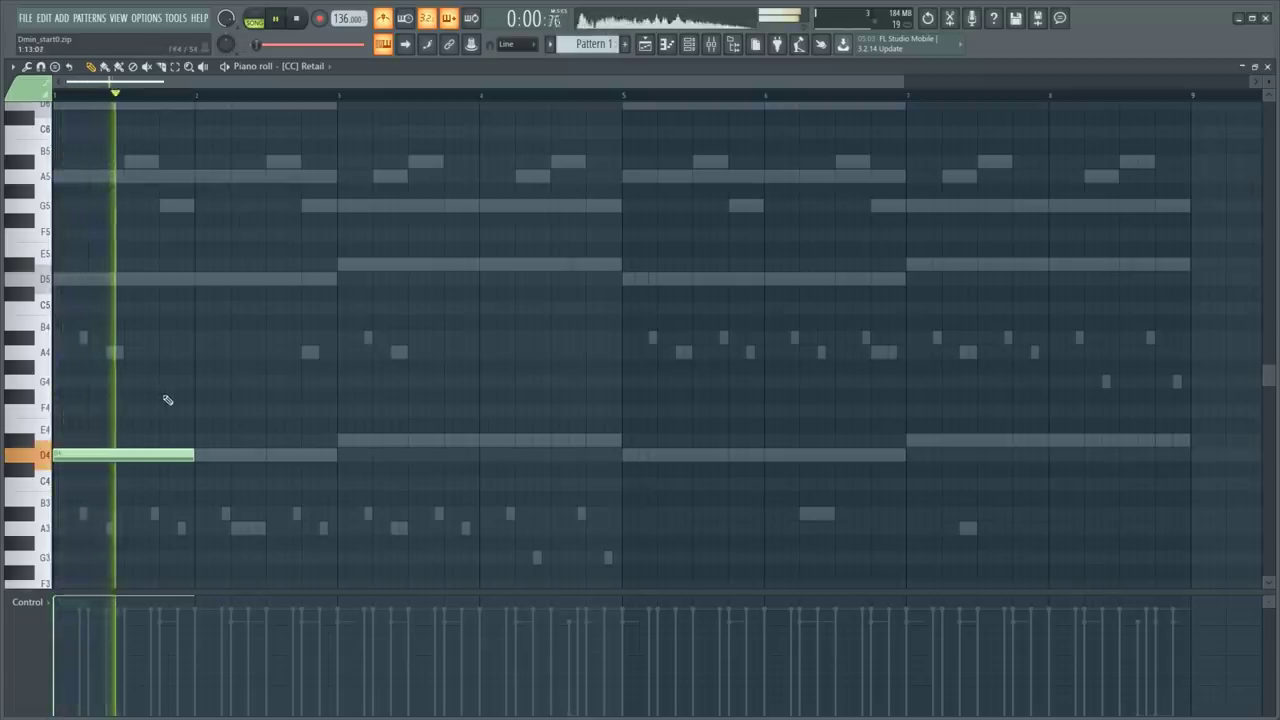
Step: In the [CC] Retail notes, lengthen the D4 note through bar 2 and move the long F4 note to D#4 at the start of bar 3
{"action": "key", "text": "space"}
{"action": "key", "text": "space"}
{"action": "left_click_drag", "start_coordinate": [192, 455], "coordinate": [318, 467]}
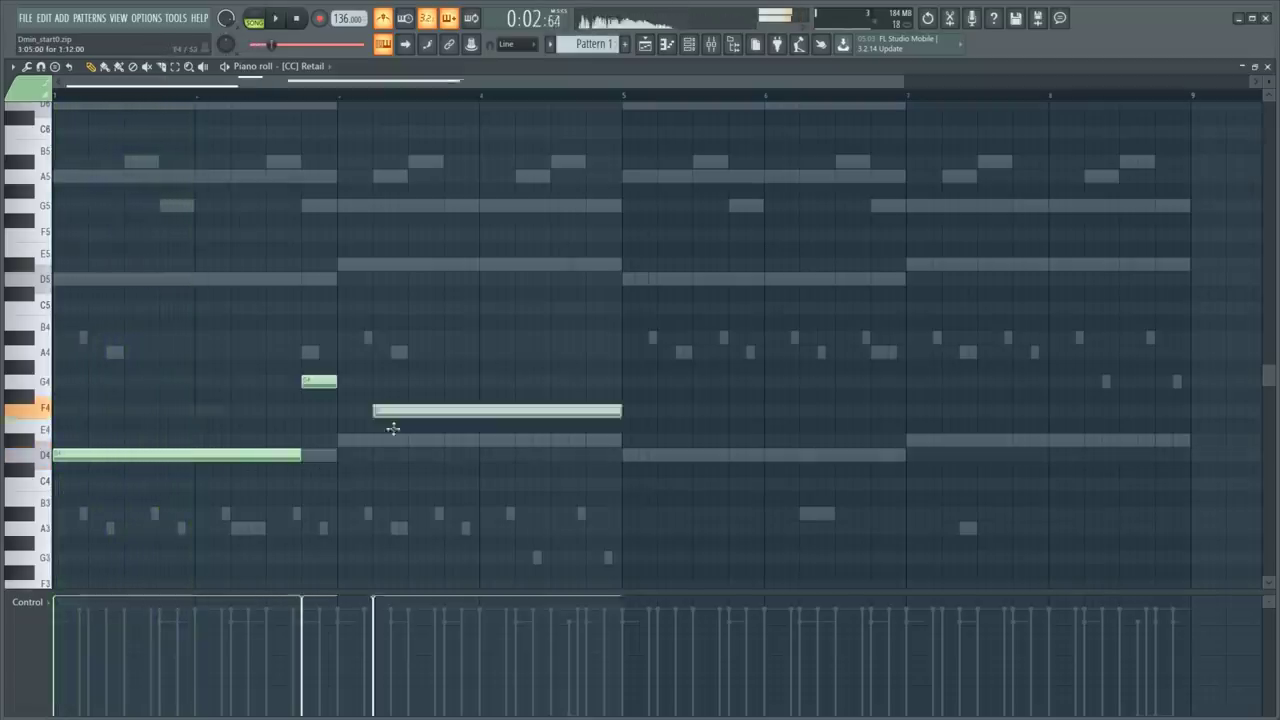
{"action": "left_click_drag", "start_coordinate": [393, 428], "coordinate": [357, 451]}
{"action": "key", "text": "space"}
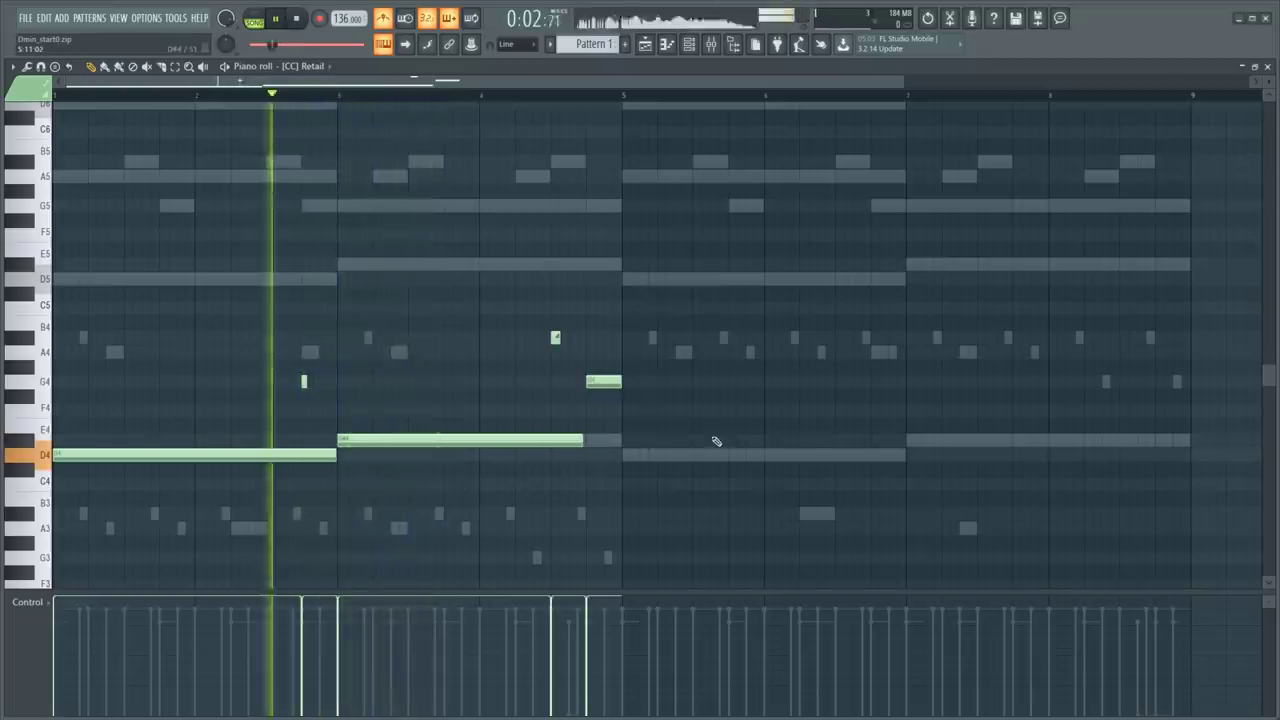
{"action": "scroll", "coordinate": [671, 517], "scroll_direction": "up", "scroll_amount": 5}
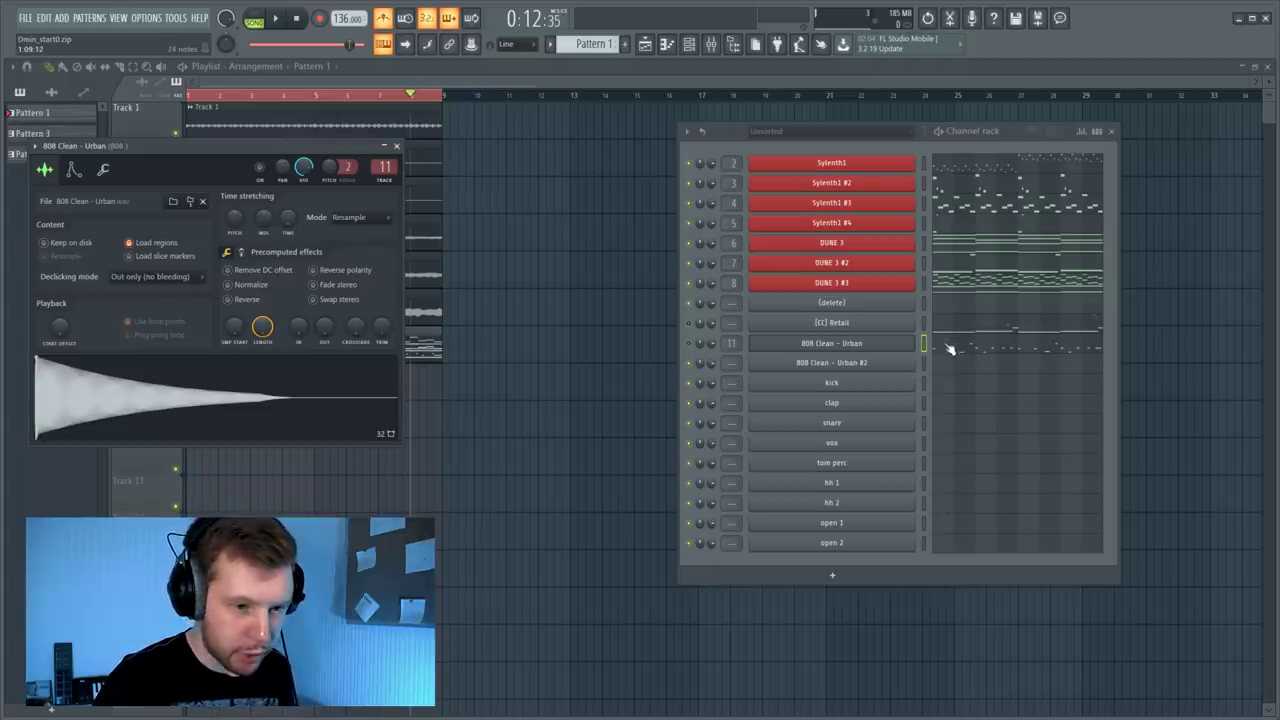
Step: Copy the 808 Clean - Urban notes into 808 Clean - Urban #2 and extend them with quick legato
{"action": "left_click", "coordinate": [947, 366]}
{"action": "scroll", "coordinate": [318, 507], "scroll_direction": "down", "scroll_amount": 2}
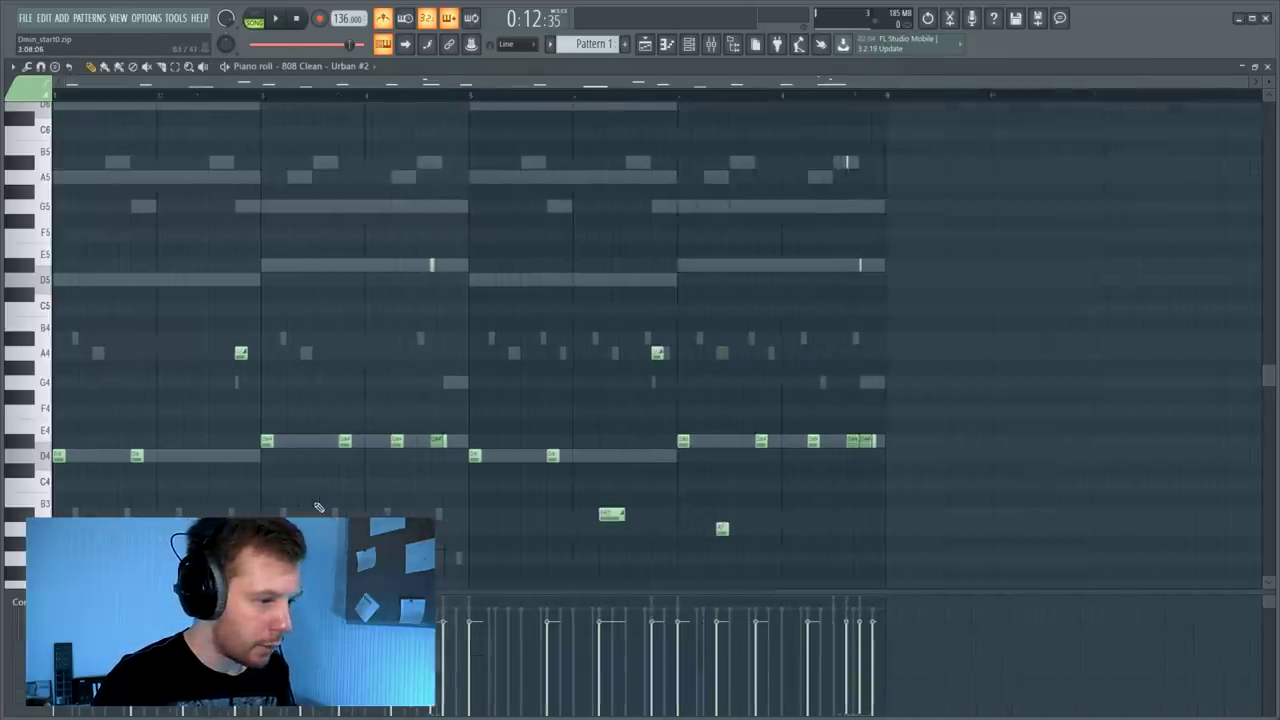
{"action": "scroll", "coordinate": [366, 506], "scroll_direction": "up", "scroll_amount": 1}
{"action": "scroll", "coordinate": [566, 450], "scroll_direction": "down", "scroll_amount": 5}
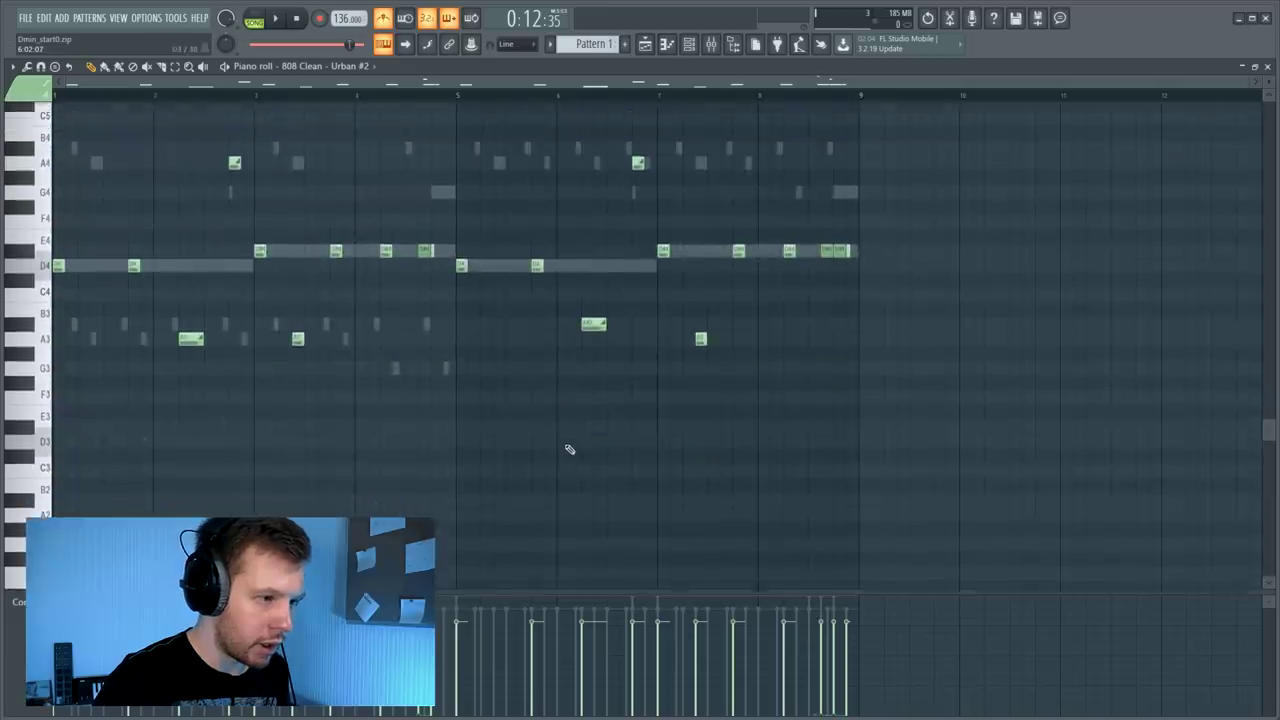
{"action": "key", "text": "ctrl+l"}
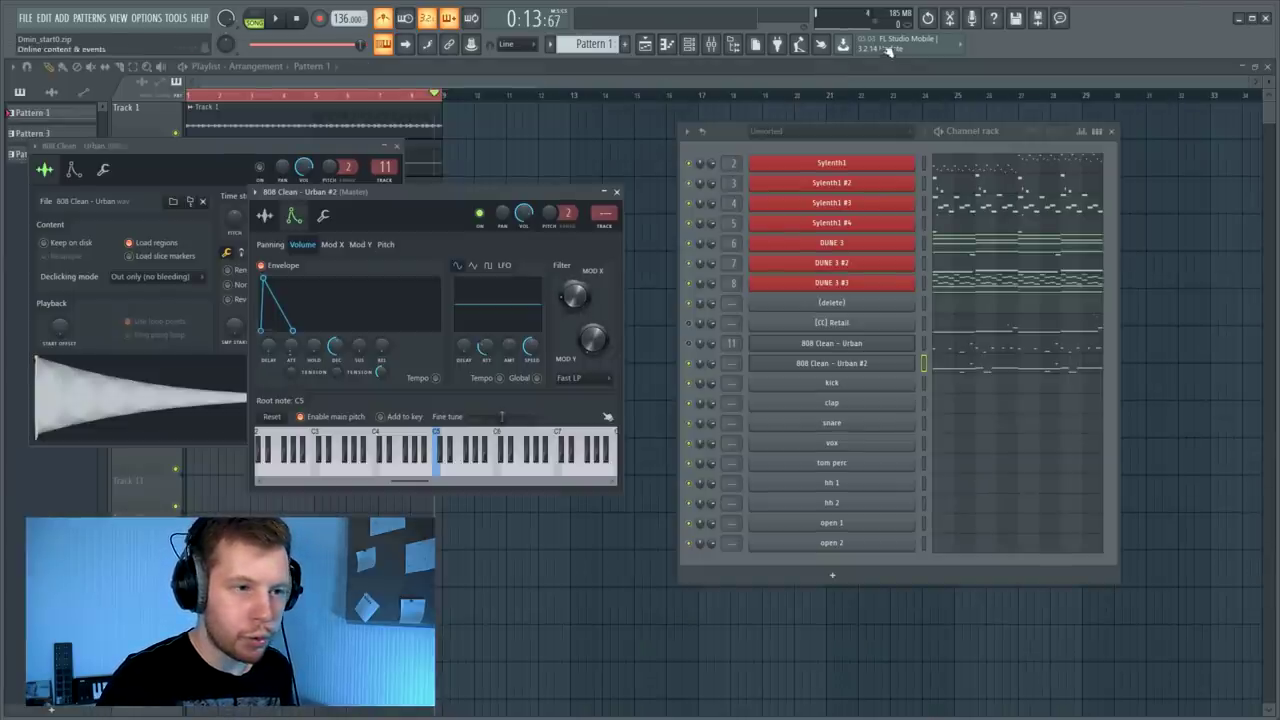
Step: Copy the 808 mixer track state with its effects from insert 11 to insert 12
{"action": "left_click", "coordinate": [711, 44]}
{"action": "left_click", "coordinate": [510, 181]}
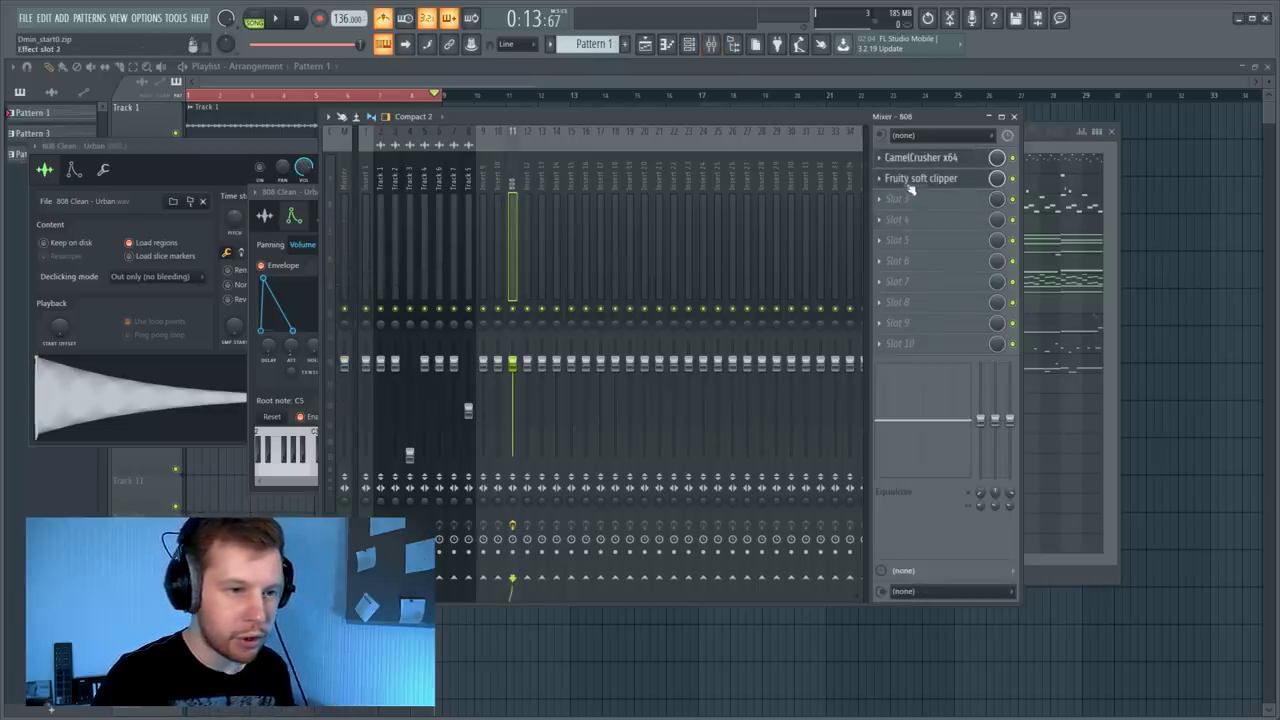
{"action": "right_click", "coordinate": [510, 181]}
{"action": "mouse_move", "coordinate": [549, 187]}
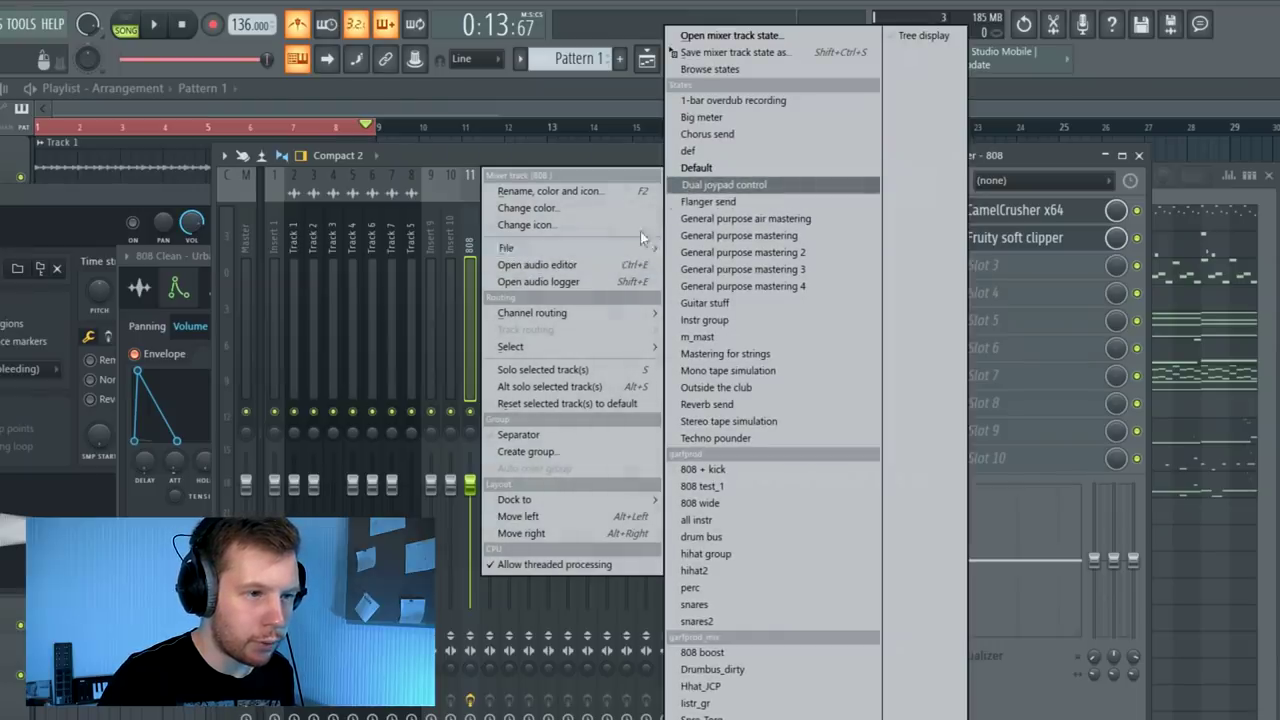
{"action": "left_click_drag", "start_coordinate": [722, 54], "coordinate": [490, 262]}
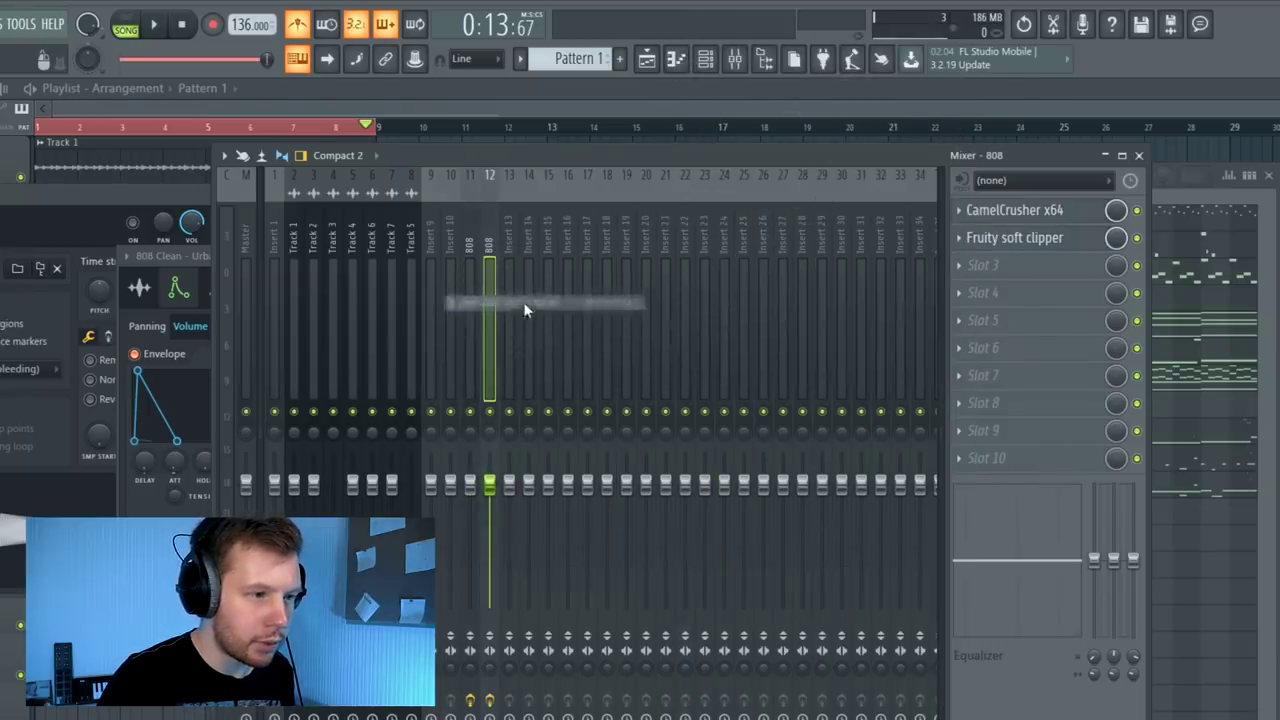
Step: Rename mixer insert 12 as 808_2 and set the Mech distortion of its CamelCrusher x64 to 53%
{"action": "double_click", "coordinate": [491, 240]}
{"action": "type", "text": "_"}
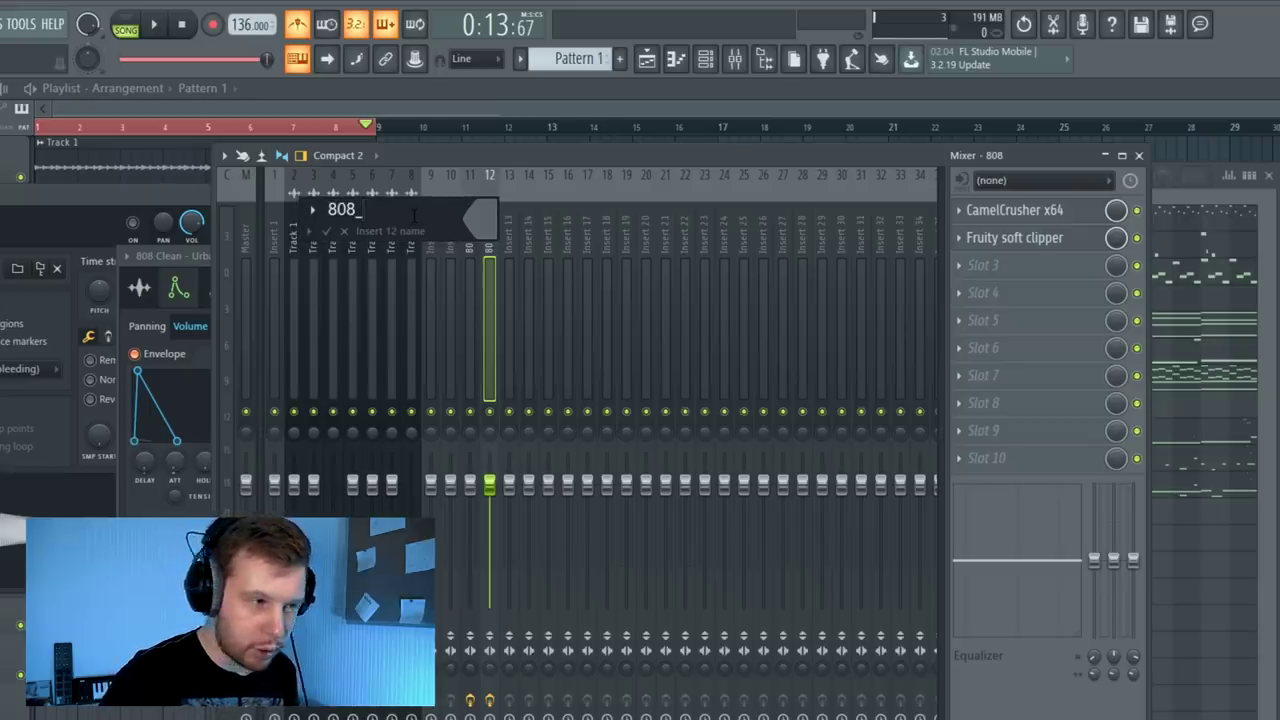
{"action": "type", "text": "2"}
{"action": "key", "text": "Return"}
{"action": "left_click", "coordinate": [905, 165]}
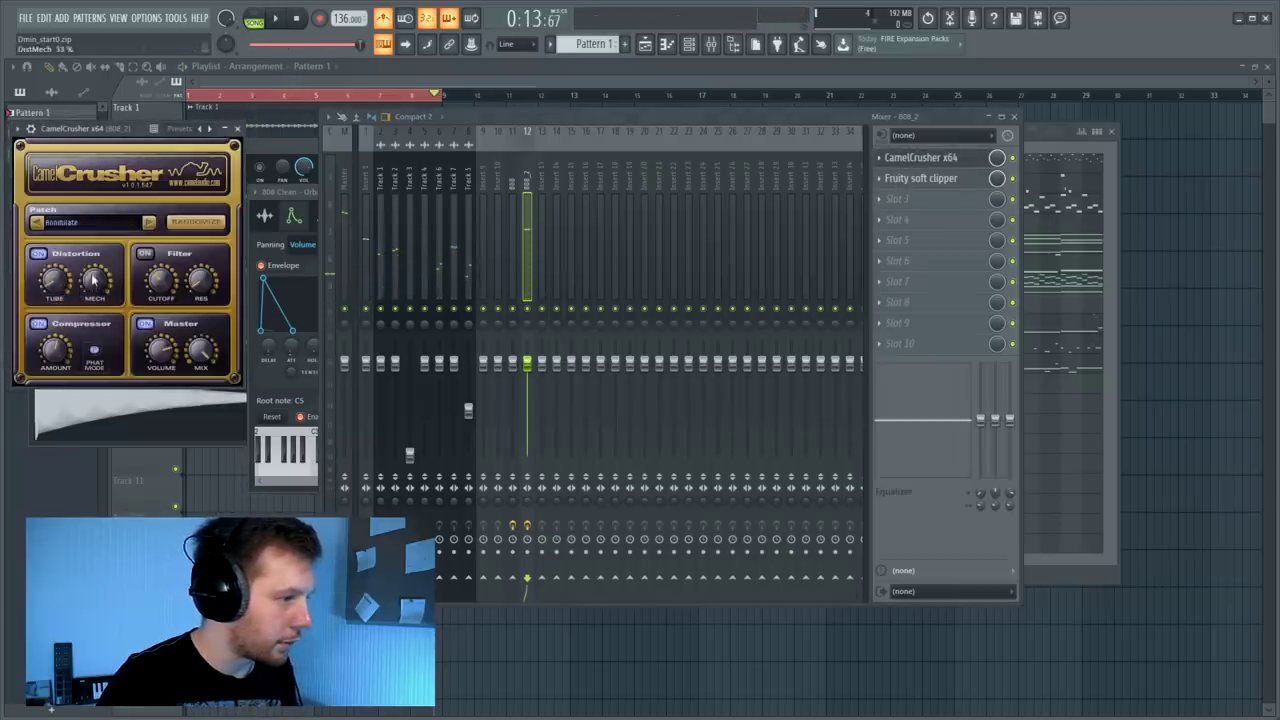
Step: Clone the two B4 clap notes of bars 1 and 2 across the rest of the pattern during playback
{"action": "key", "text": "space"}
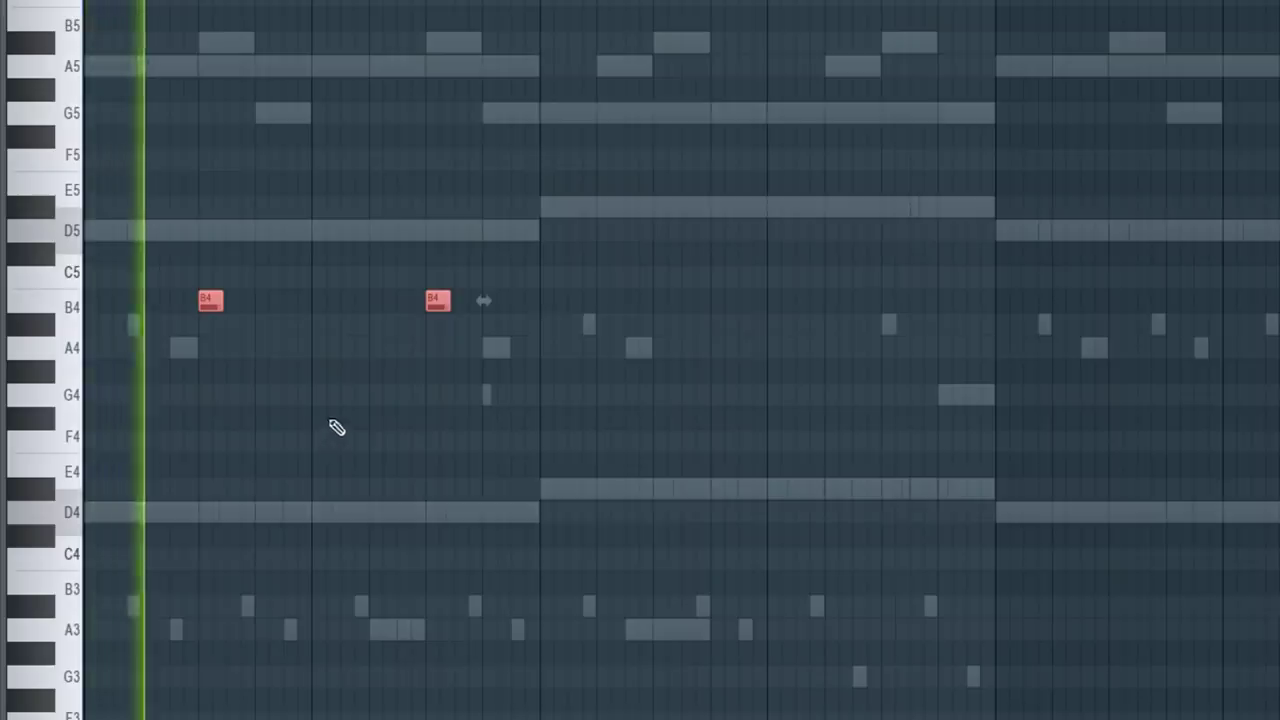
{"action": "left_click_drag", "start_coordinate": [209, 297], "coordinate": [690, 312]}
{"action": "key", "text": "ctrl+a"}
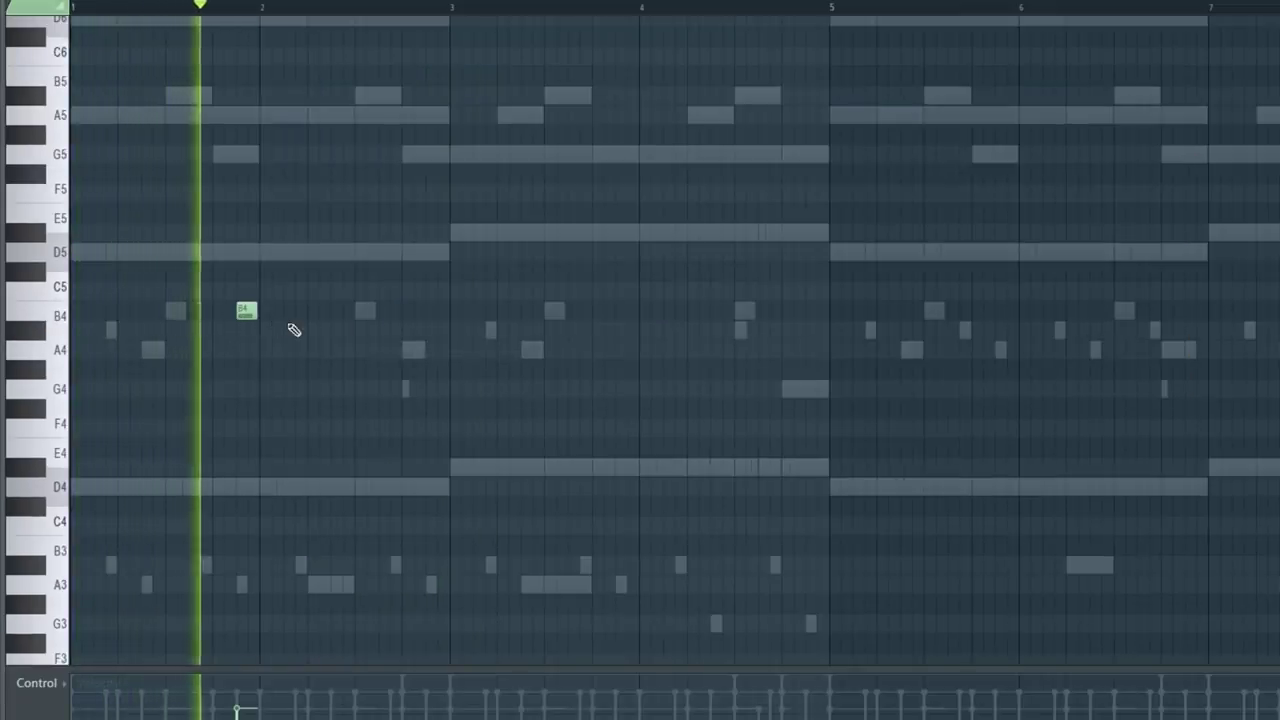
Step: Add B4 snare notes near the start of bars 3 and 4 and lower the snare notes one semitone to A#4
{"action": "left_click", "coordinate": [481, 311]}
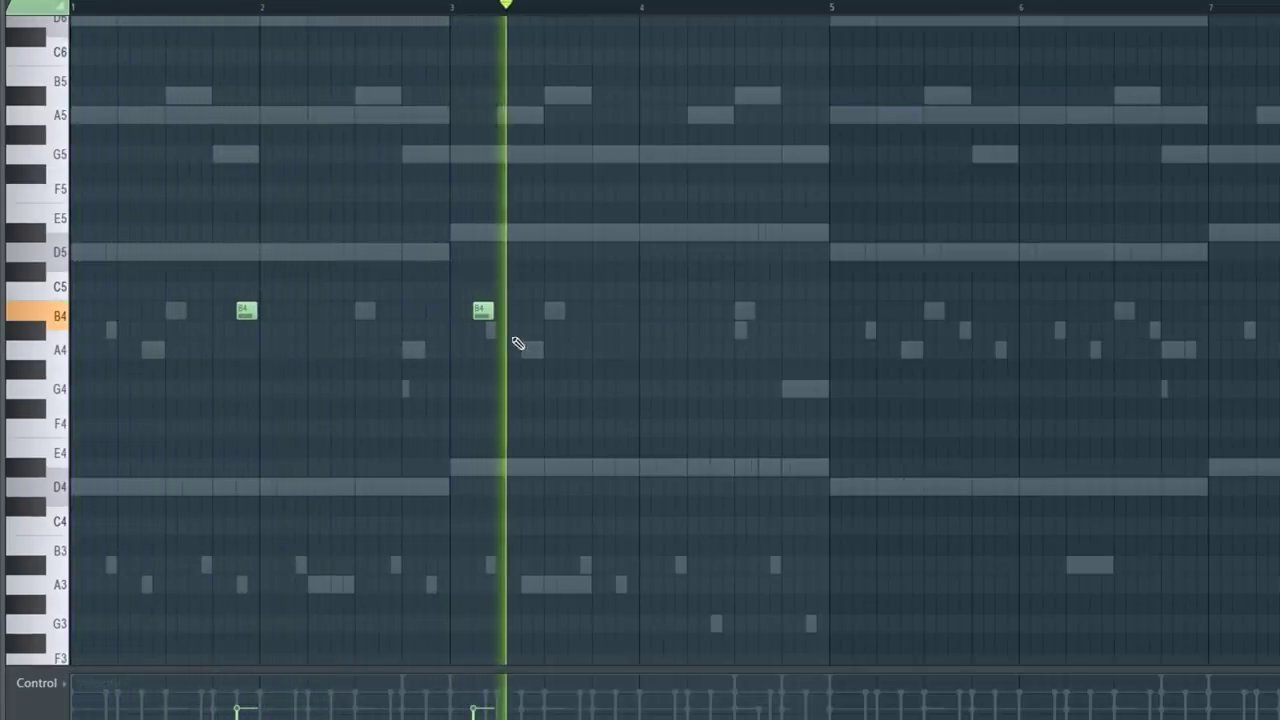
{"action": "left_click", "coordinate": [671, 311]}
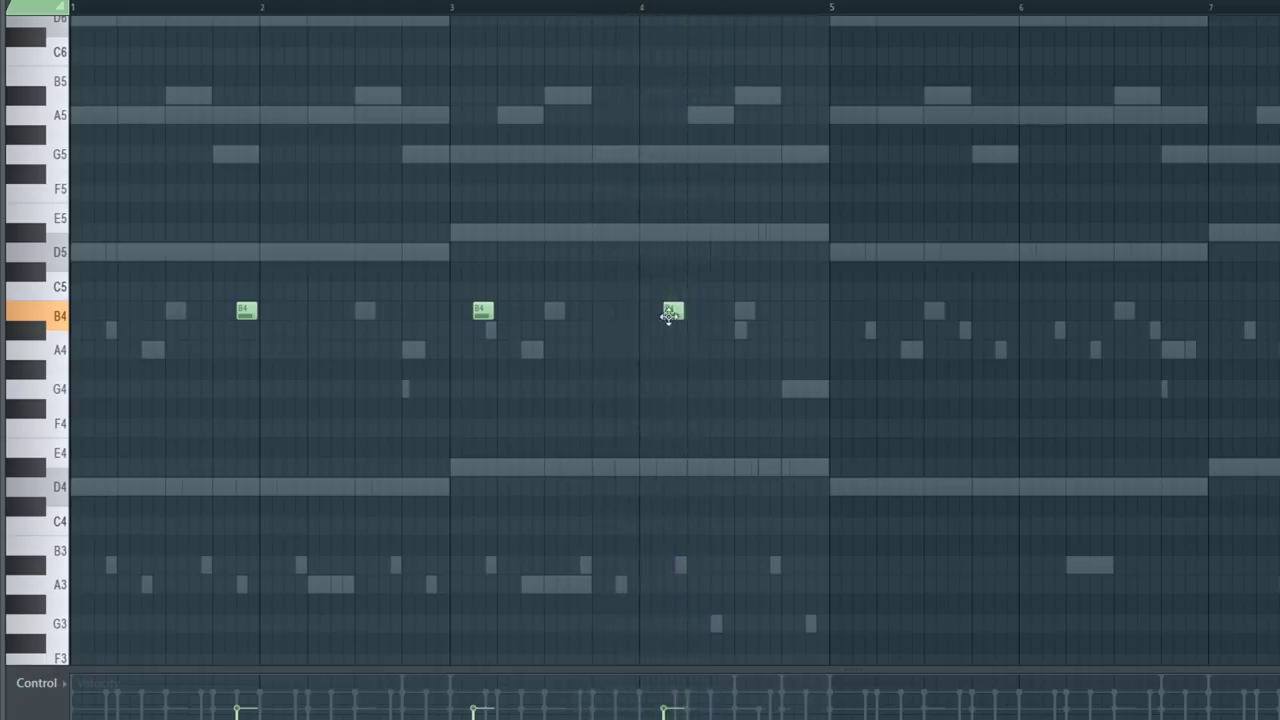
{"action": "key", "text": "Down"}
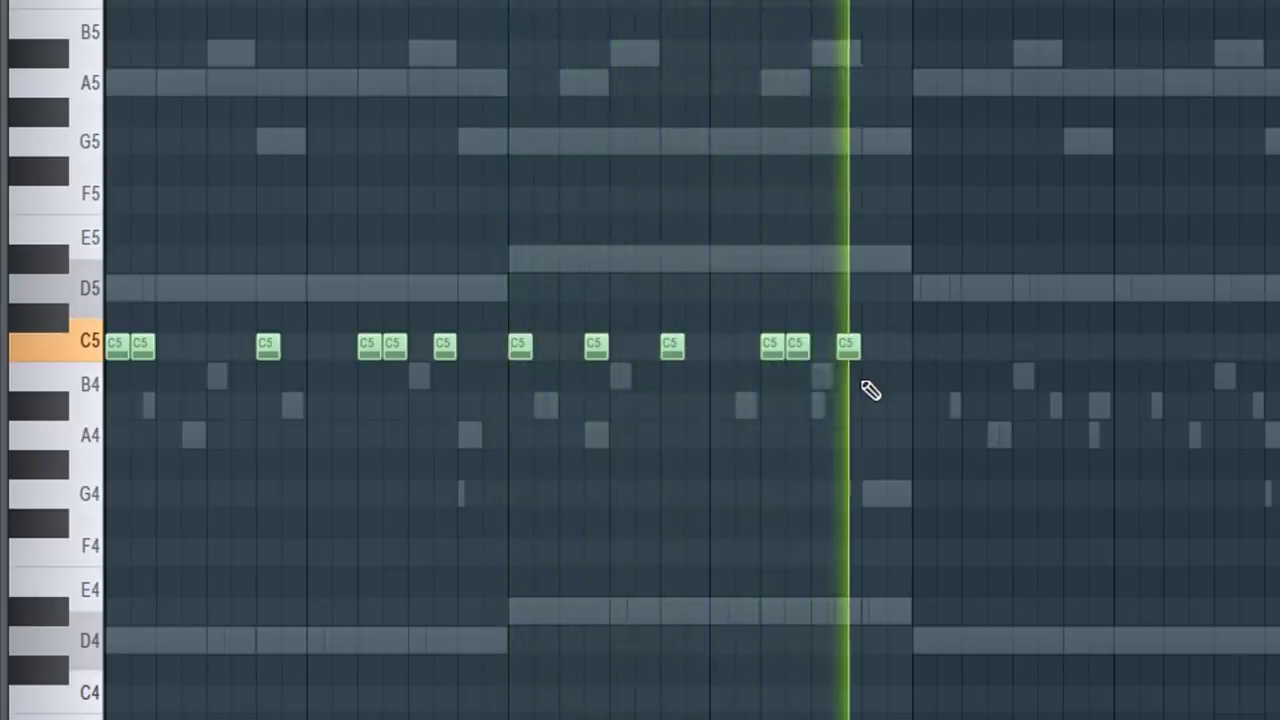
Step: Clone the C5 kick pattern of bars 1–4 to bars 5–8 and play it back
{"action": "left_click_drag", "start_coordinate": [1215, 130], "coordinate": [45, 522]}
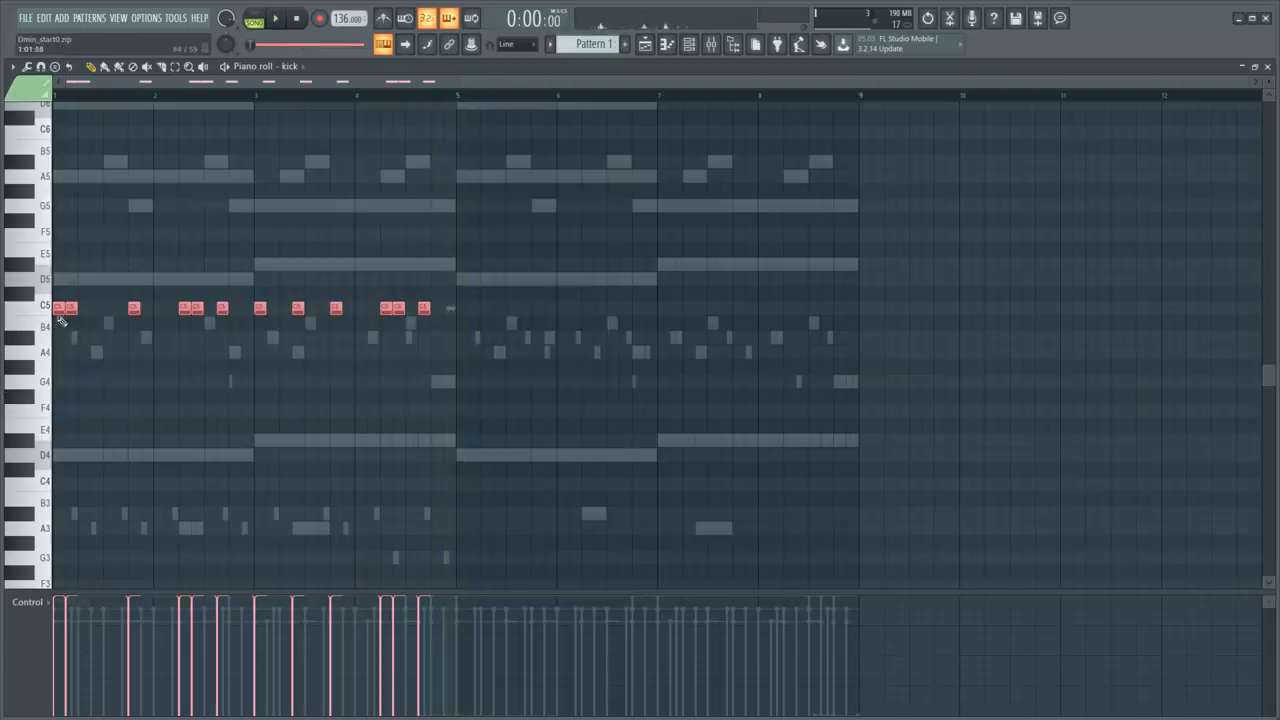
{"action": "left_click_drag", "start_coordinate": [57, 314], "coordinate": [460, 314]}
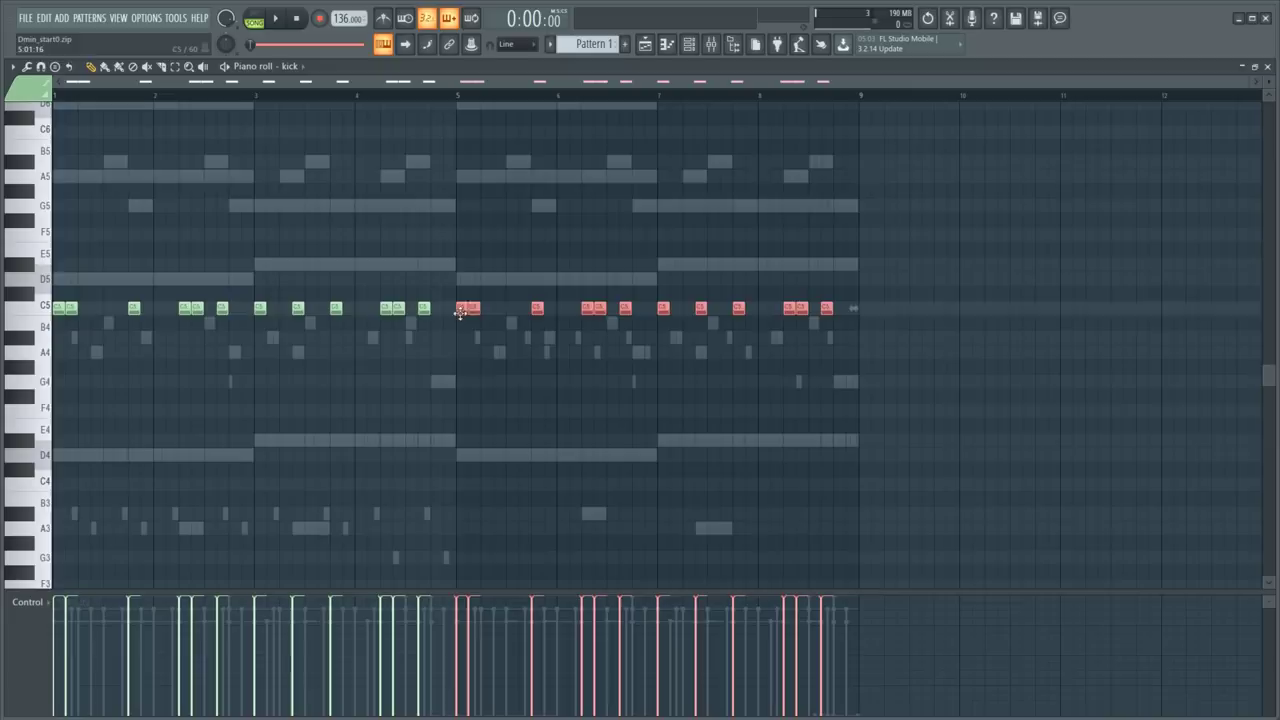
{"action": "left_click", "coordinate": [482, 402], "text": "ctrl"}
{"action": "key", "text": "space"}
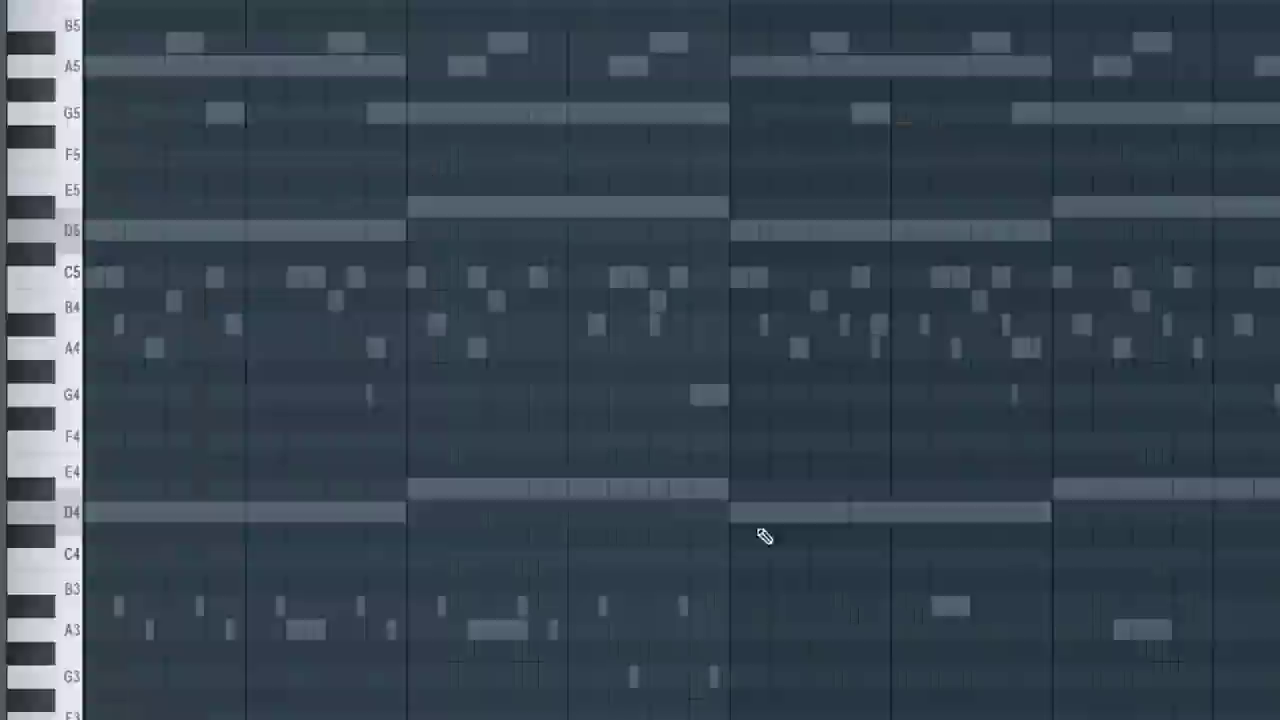
Step: Build the hh 1 pattern with a pair of G#4 notes at the start of every bar and check it in playback
{"action": "left_click_drag", "start_coordinate": [93, 535], "coordinate": [27, 507]}
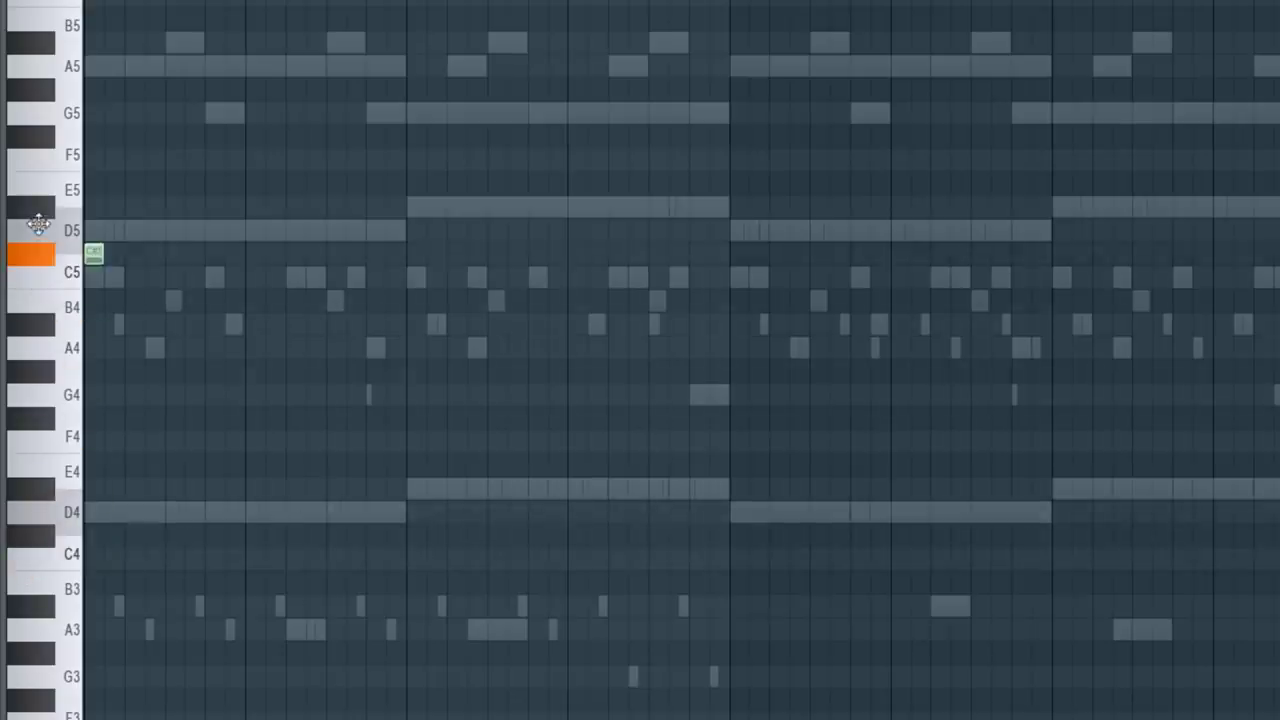
{"action": "left_click", "coordinate": [112, 395]}
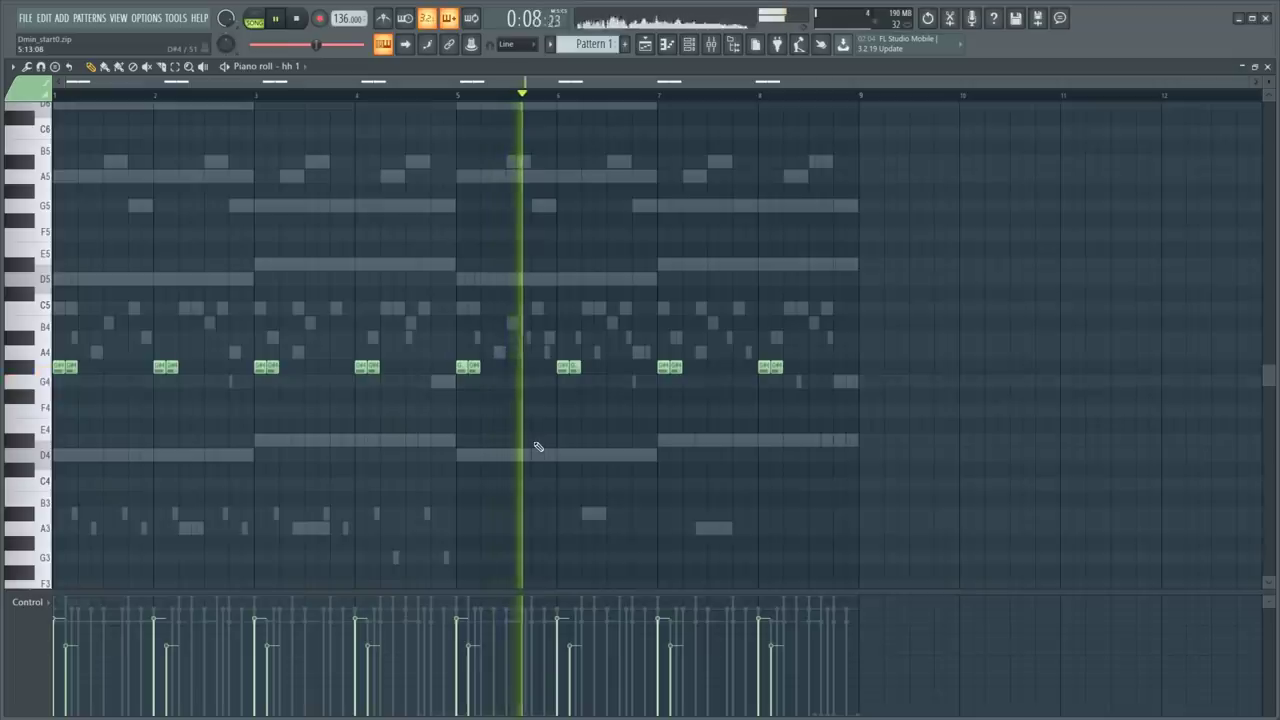
{"action": "key", "text": "space"}
{"action": "key", "text": "space"}
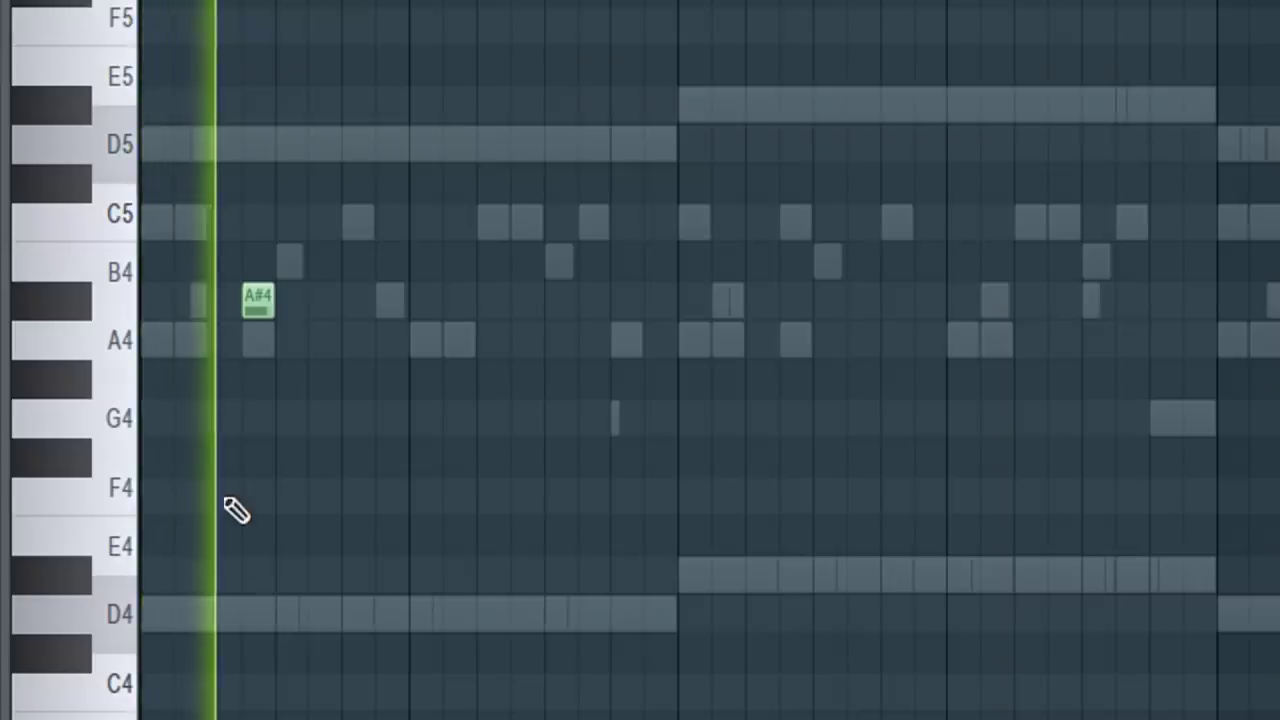
Step: Lower the velocity of the A#4 open 1 note in bar 1 and play it back
{"action": "key", "text": "space"}
{"action": "left_click", "coordinate": [182, 622]}
{"action": "key", "text": "space"}
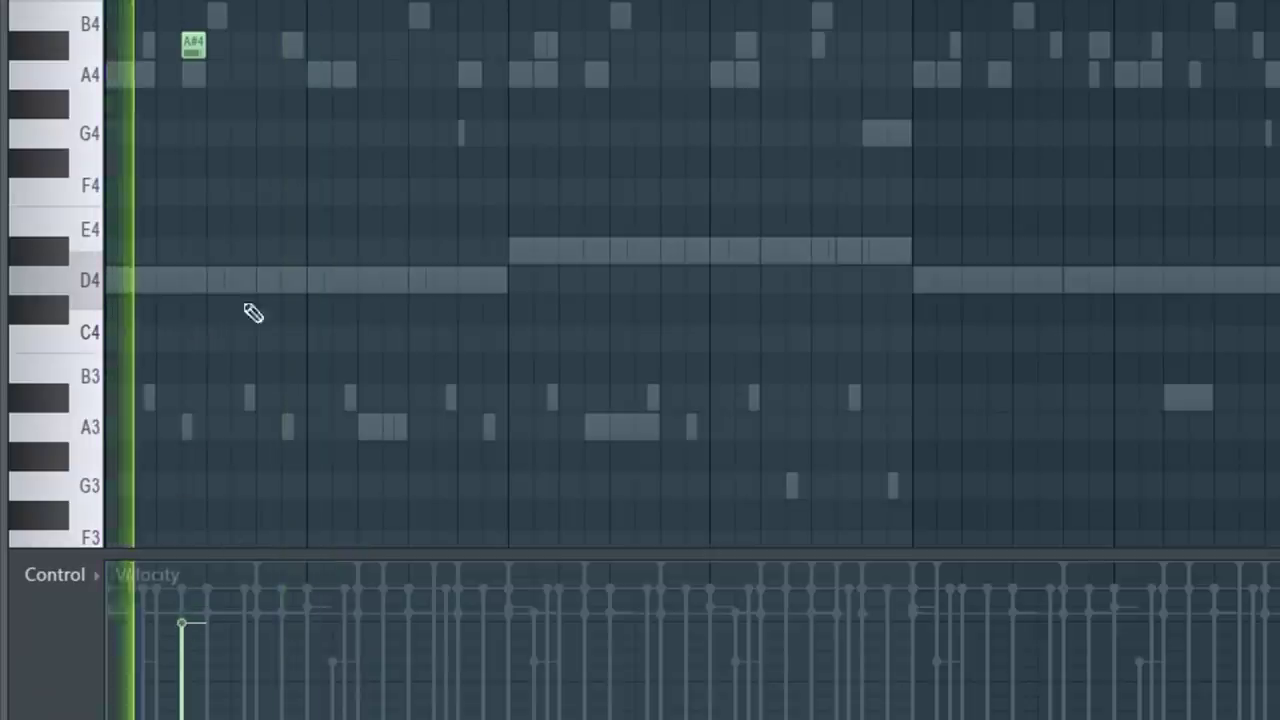
Step: Repeat the A#4 open 1 note in the following bars and clone the two B4 open 2 notes to bars 6 and 8
{"action": "left_click_drag", "start_coordinate": [195, 54], "coordinate": [397, 50]}
{"action": "key", "text": "ctrl+a"}
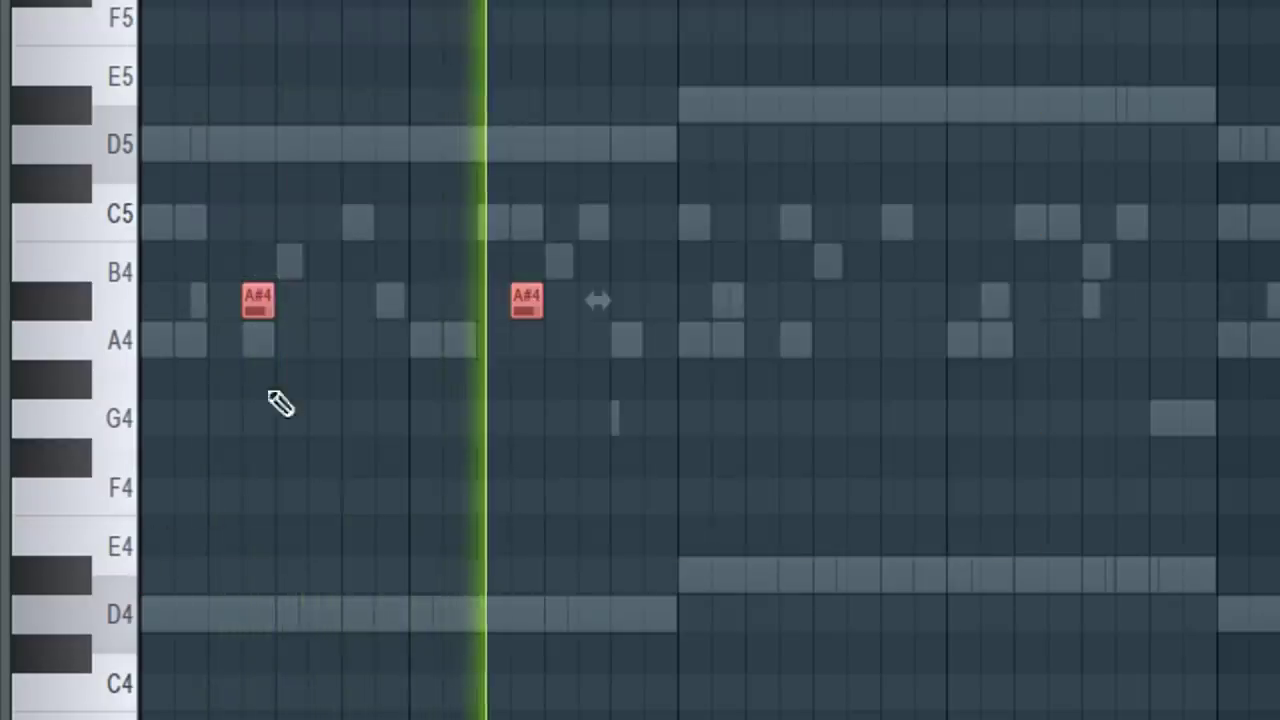
{"action": "left_click_drag", "start_coordinate": [257, 306], "coordinate": [803, 365]}
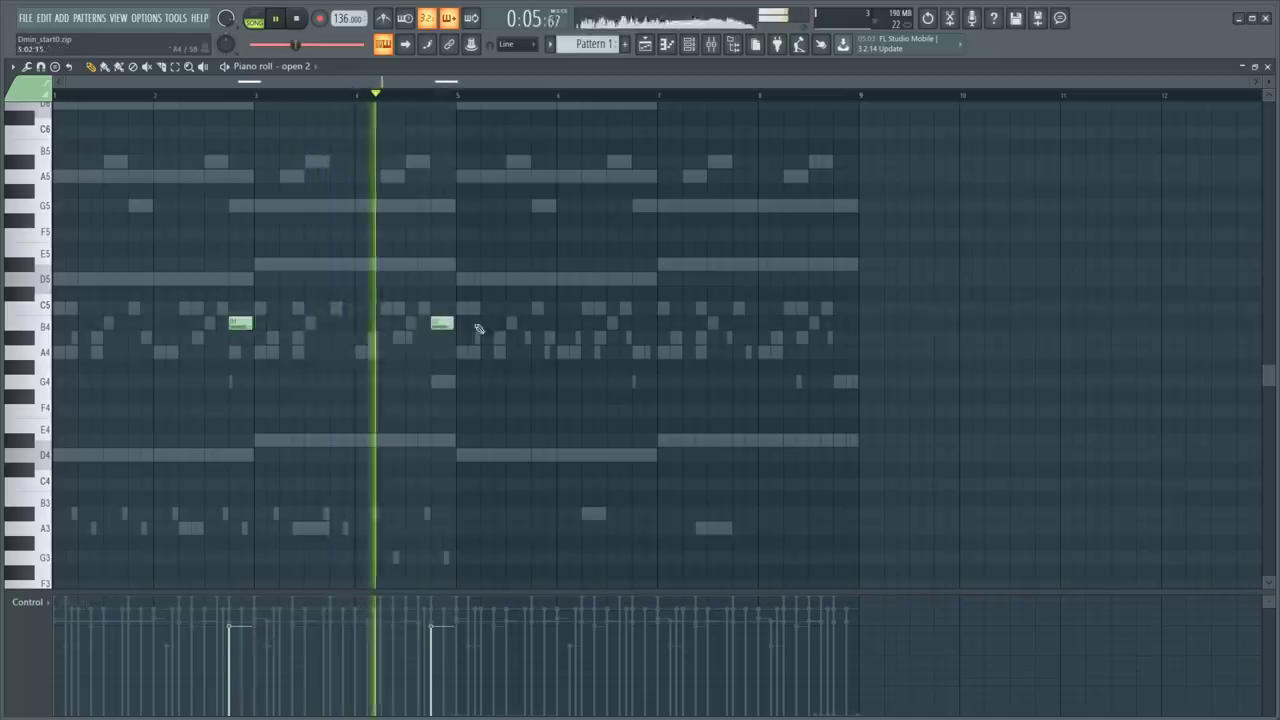
{"action": "left_click_drag", "start_coordinate": [441, 322], "coordinate": [871, 323]}
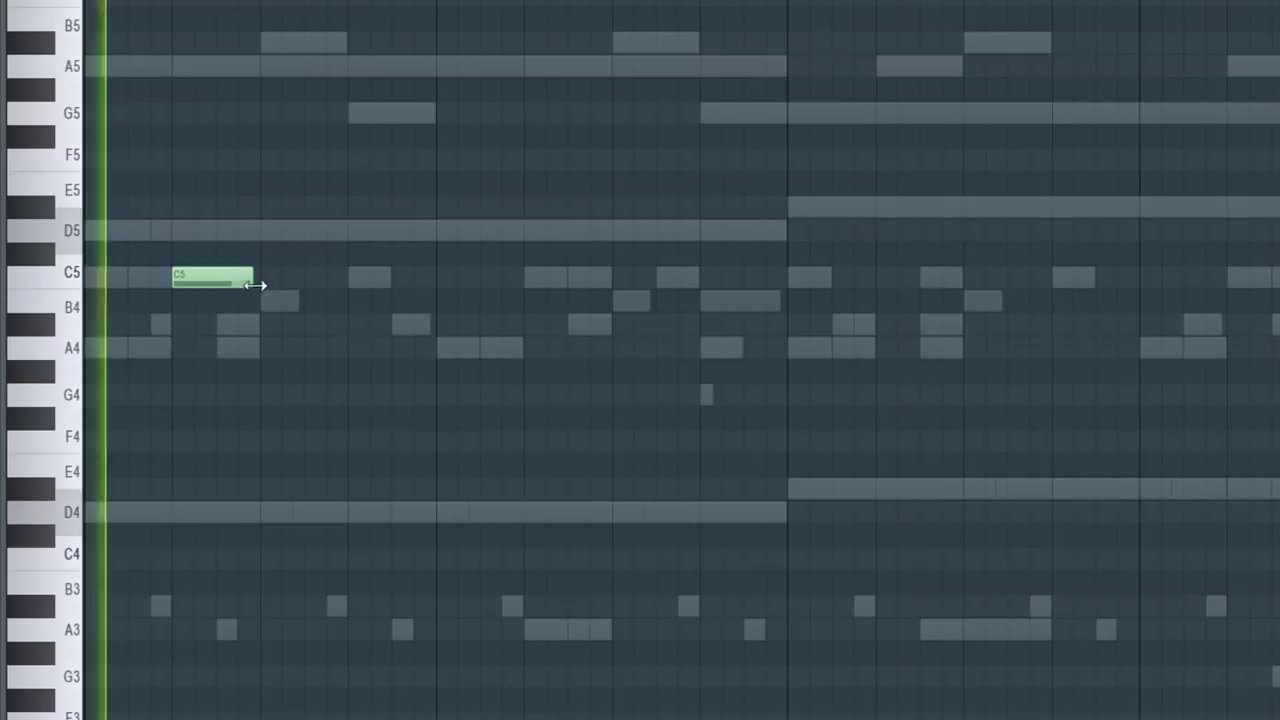
Step: Shorten the hh 2 C5 note in bar 1 to half its length and add a second C5 note right after it
{"action": "left_click_drag", "start_coordinate": [256, 282], "coordinate": [214, 292]}
{"action": "key", "text": "space"}
{"action": "left_click", "coordinate": [230, 282]}
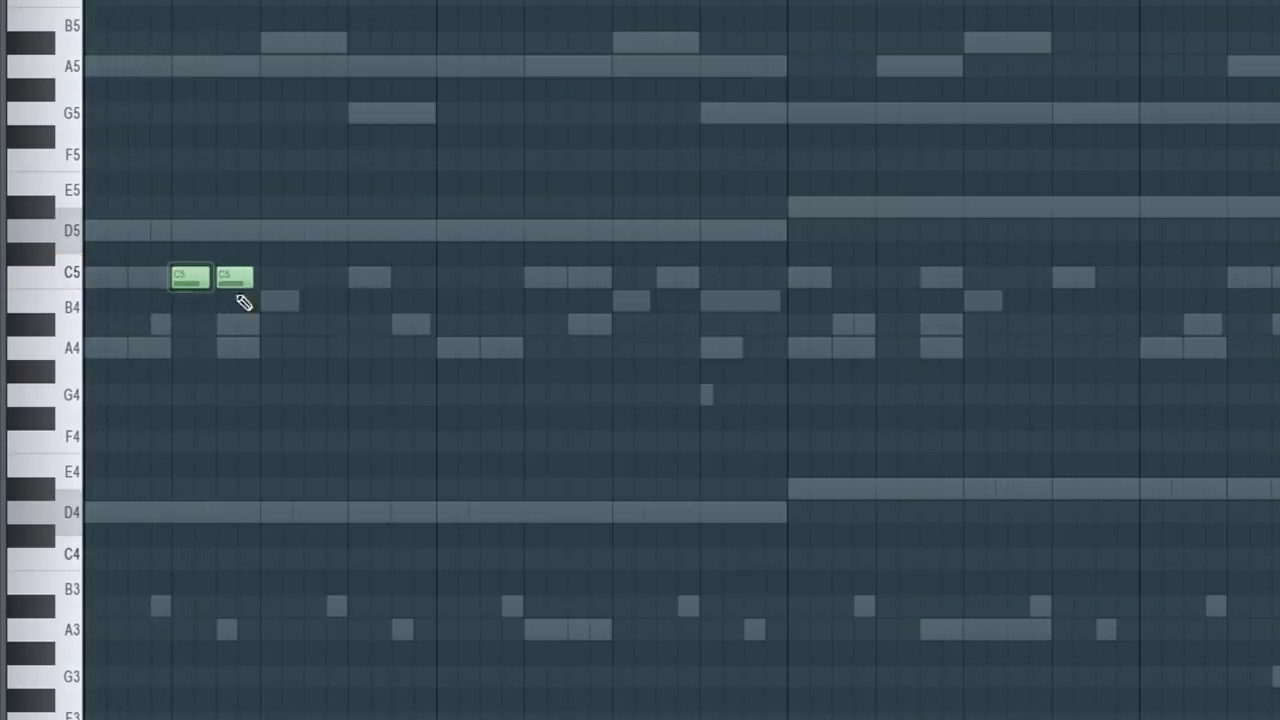
{"action": "key", "text": "space"}
{"action": "key", "text": "space"}
Step: Duplicate the two C5 hh 2 notes directly after themselves in bar 1
{"action": "left_click_drag", "start_coordinate": [300, 255], "coordinate": [116, 346]}
{"action": "key", "text": "space"}
{"action": "left_click_drag", "start_coordinate": [196, 280], "coordinate": [196, 278]}
{"action": "key", "text": "ctrl+b"}
{"action": "key", "text": "ctrl+d"}
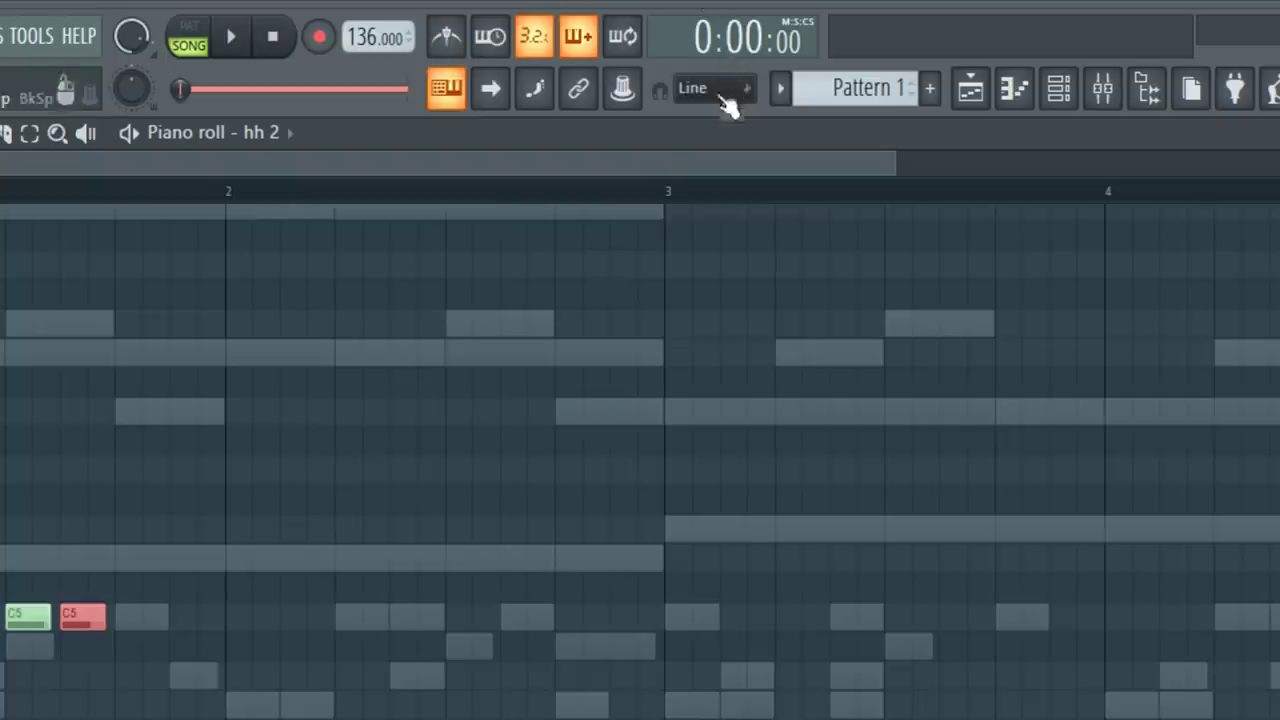
Step: Set the snap to 1/3 step and chop the fourth C5 hh 2 note in bar 1 into a roll
{"action": "left_click", "coordinate": [725, 95]}
{"action": "left_click", "coordinate": [740, 257]}
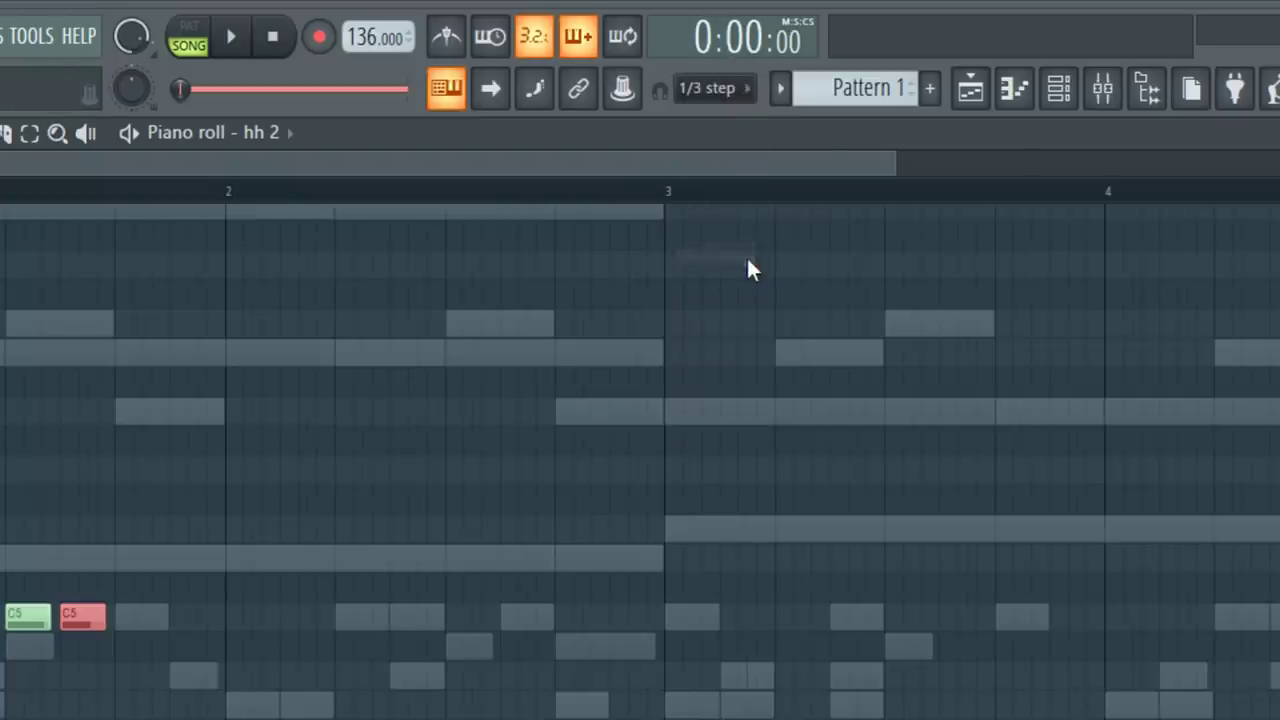
{"action": "key", "text": "ctrl+u"}
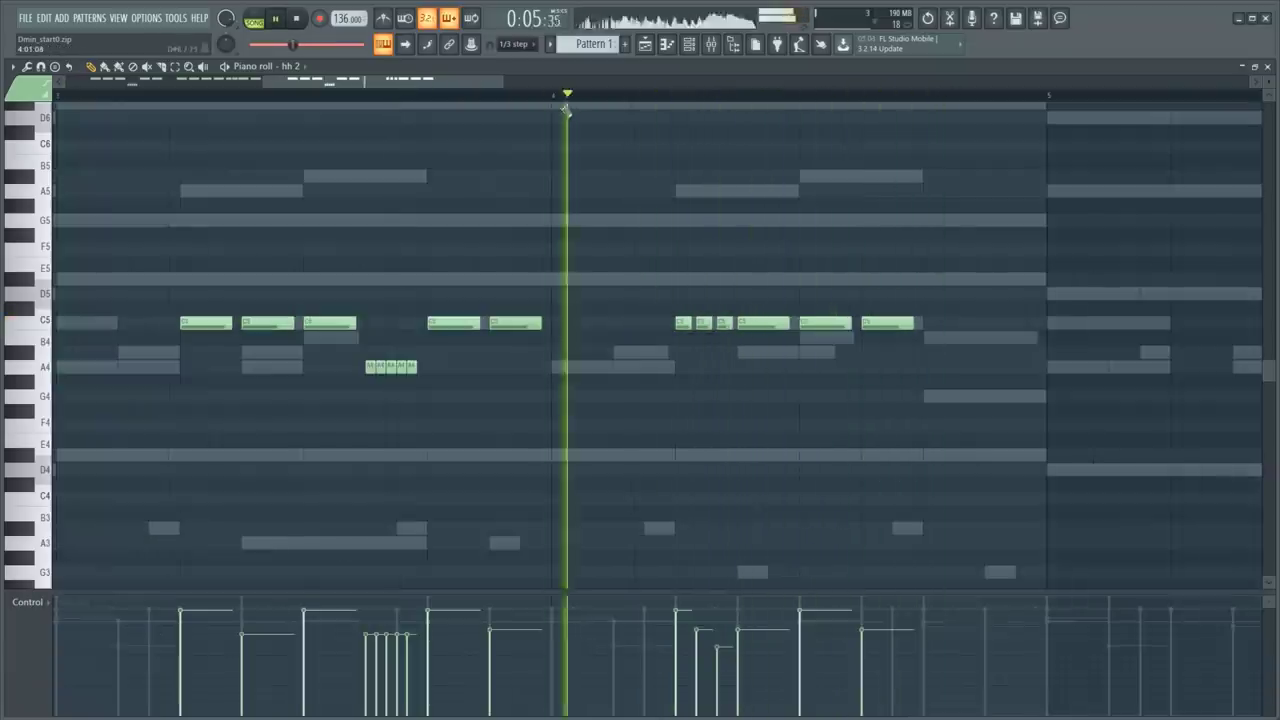
Step: Clone the complete hh 2 phrase of bars 1–4 to bars 5–8 and play it back
{"action": "key", "text": "space"}
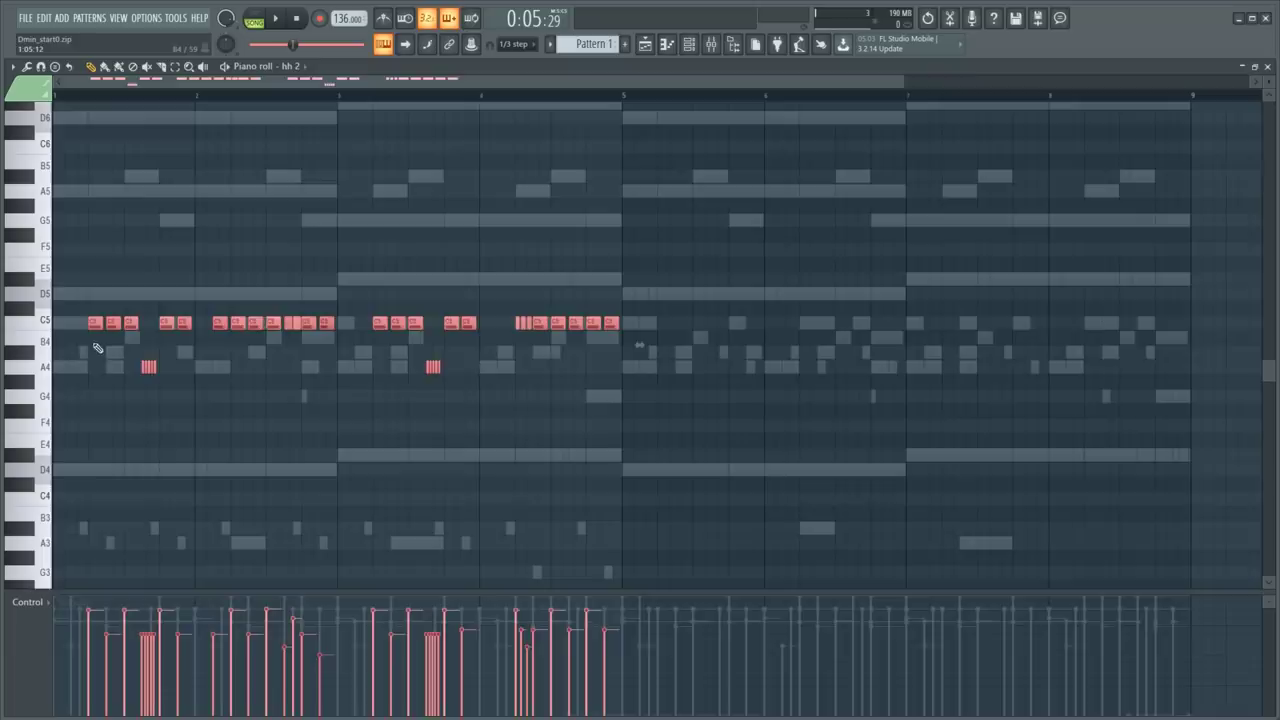
{"action": "key", "text": "space"}
{"action": "left_click", "coordinate": [645, 421]}
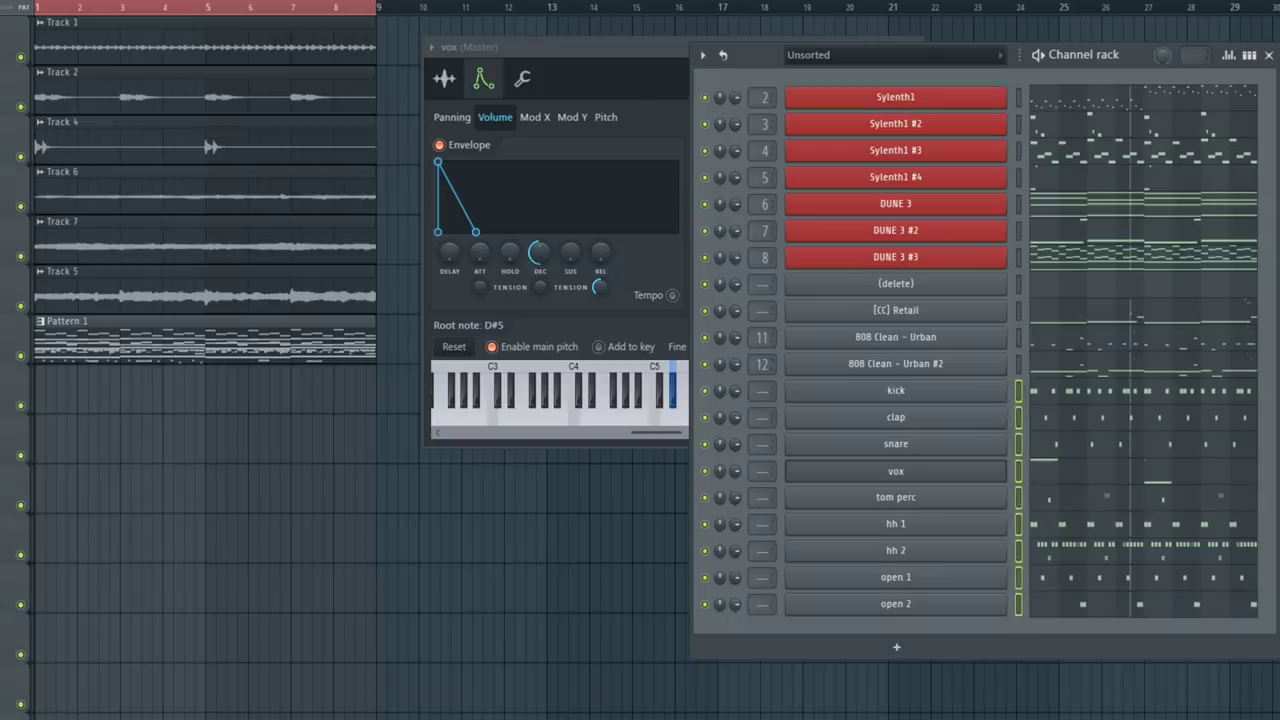
Step: Route the selected drum channels from kick through open 2 to consecutive mixer tracks starting at insert 15
{"action": "key", "text": "F9"}
{"action": "left_click_drag", "start_coordinate": [392, 110], "coordinate": [540, 91]}
{"action": "key", "text": "ctrl+shift+l"}
{"action": "left_click", "coordinate": [1253, 100]}
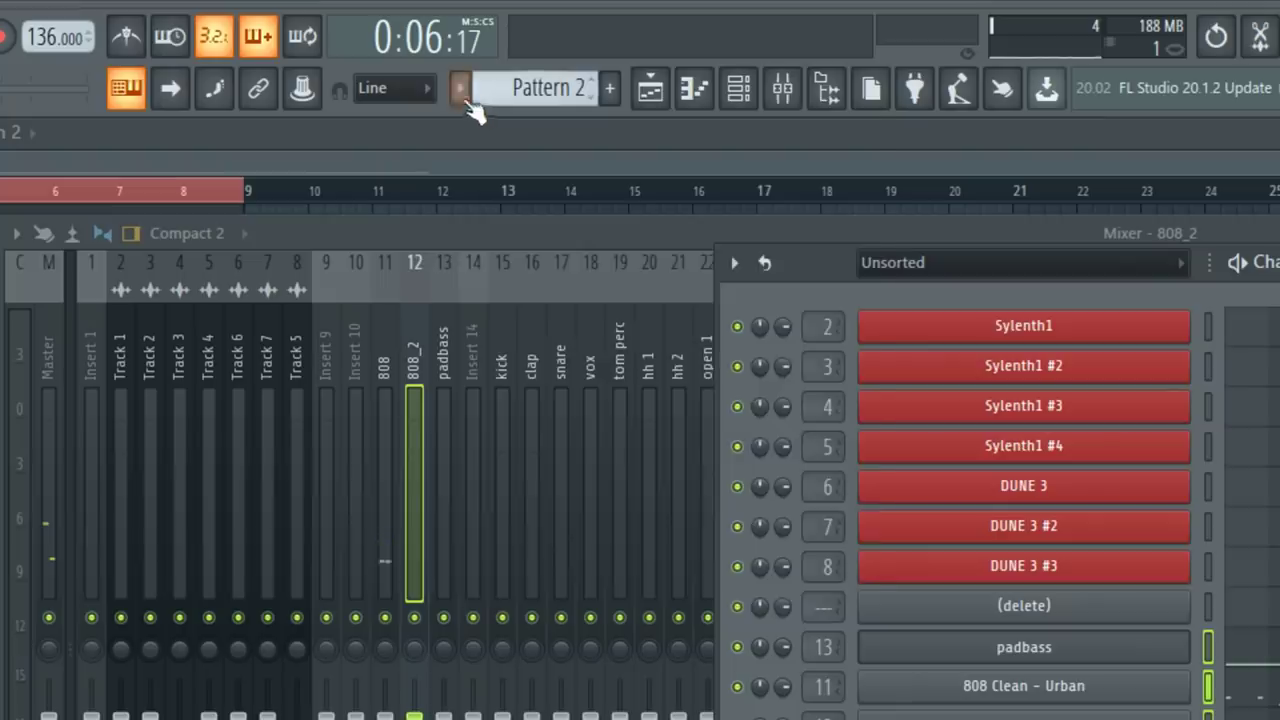
Step: Split Pattern 2 by channel and lay the separate pattern clips with copied audio tracks in the playlist at bar 13
{"action": "left_click", "coordinate": [550, 44]}
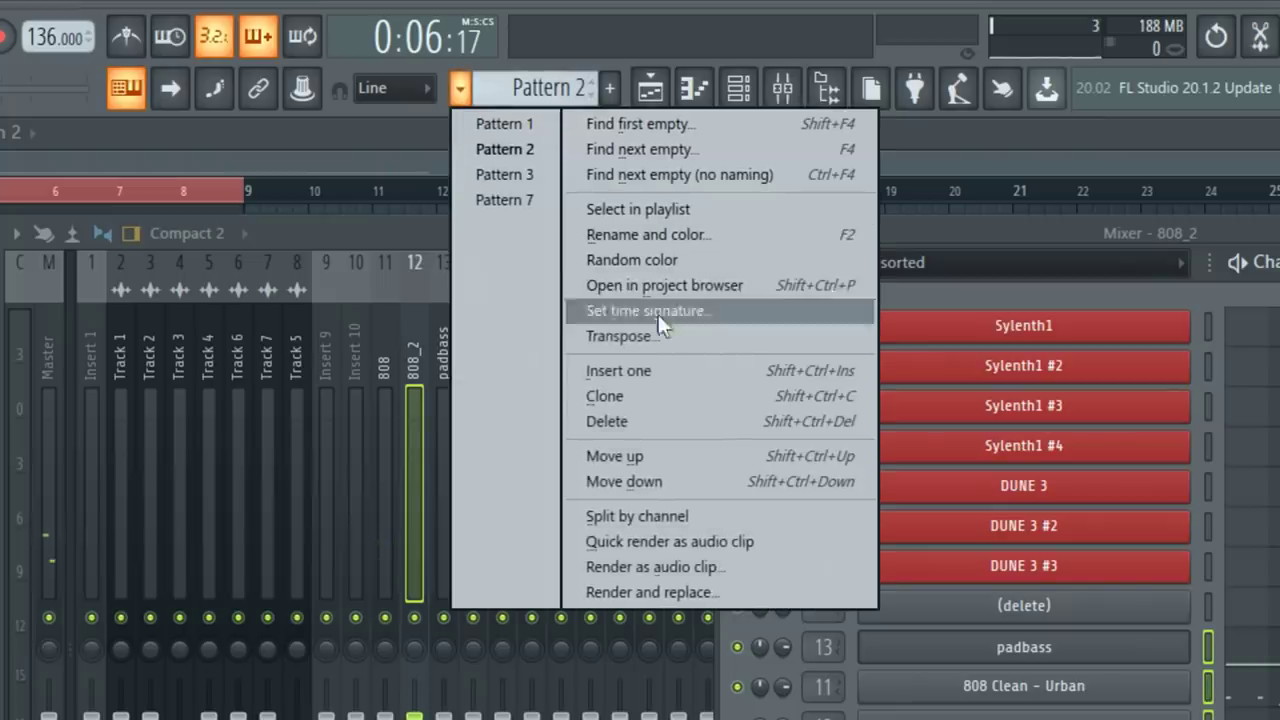
{"action": "left_click", "coordinate": [697, 516]}
{"action": "key", "text": "F12"}
{"action": "left_click_drag", "start_coordinate": [38, 147], "coordinate": [768, 292]}
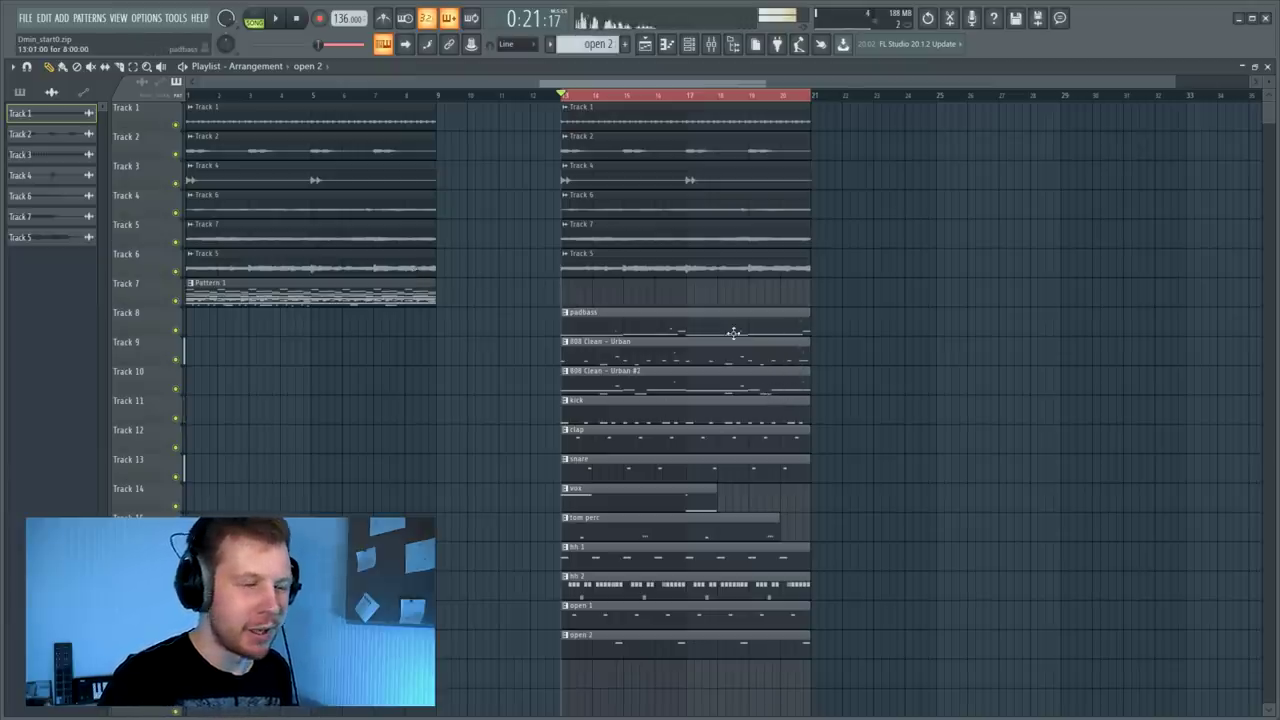
Step: Move the full loops farther along the playlist and lay out an eight-bar intro plus an 808-and-drum section over bars 9–24
{"action": "left_click_drag", "start_coordinate": [864, 432], "coordinate": [466, 687]}
{"action": "left_click", "coordinate": [466, 609], "text": "ctrl"}
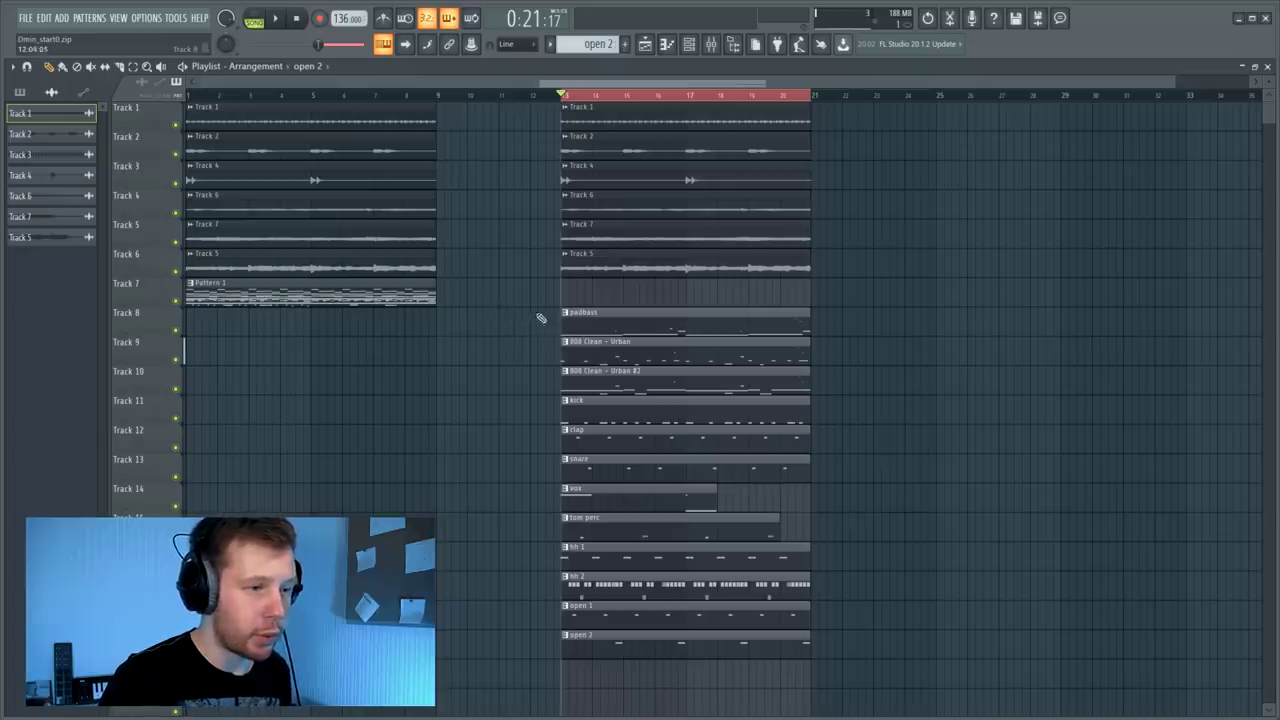
{"action": "left_click_drag", "start_coordinate": [457, 366], "coordinate": [1140, 115]}
{"action": "scroll", "coordinate": [776, 390], "scroll_direction": "down", "scroll_amount": 2}
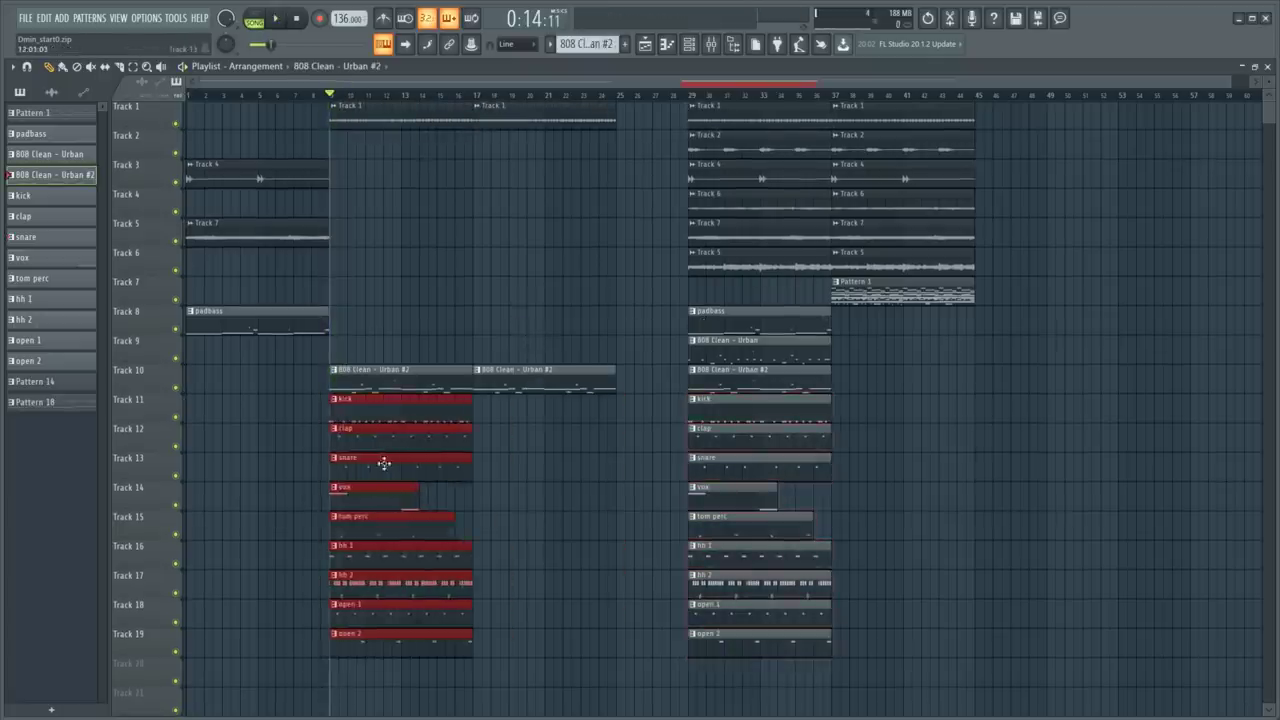
{"action": "left_click", "coordinate": [375, 450]}
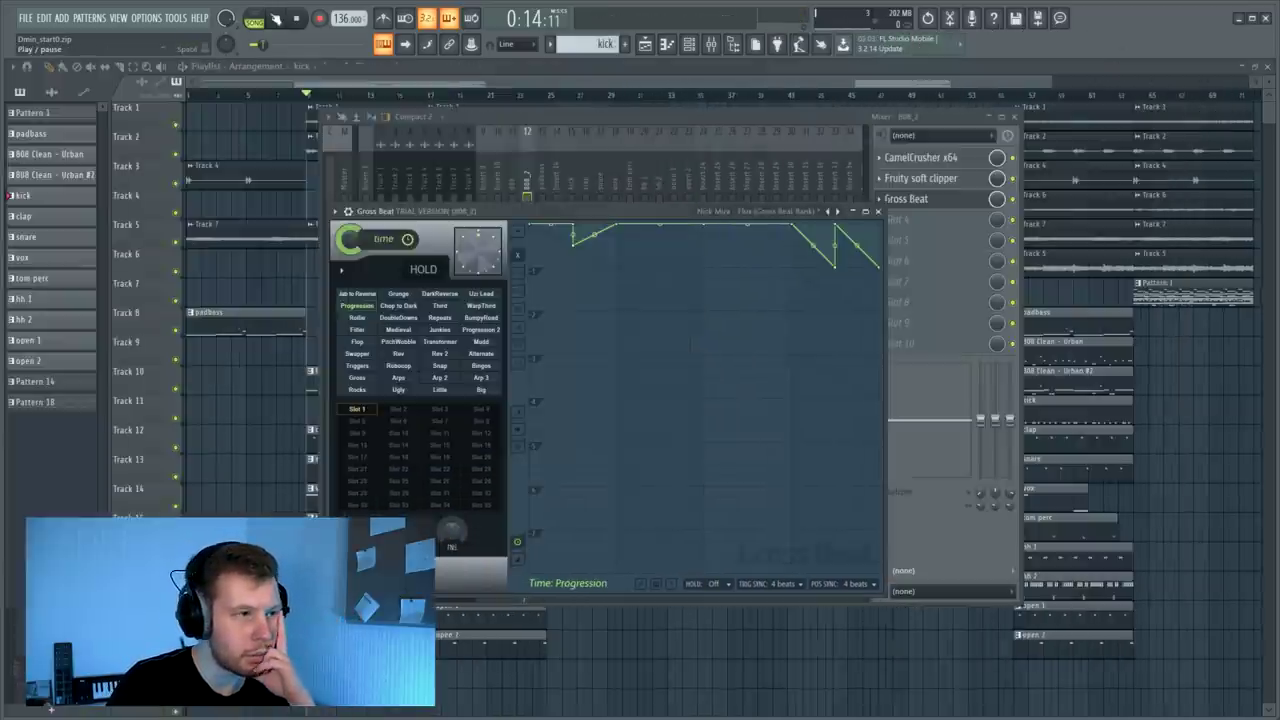
Step: Audition the Gross Beat Progression effect on 808_2 from bar 9 and check the mixer levels
{"action": "left_click", "coordinate": [278, 20]}
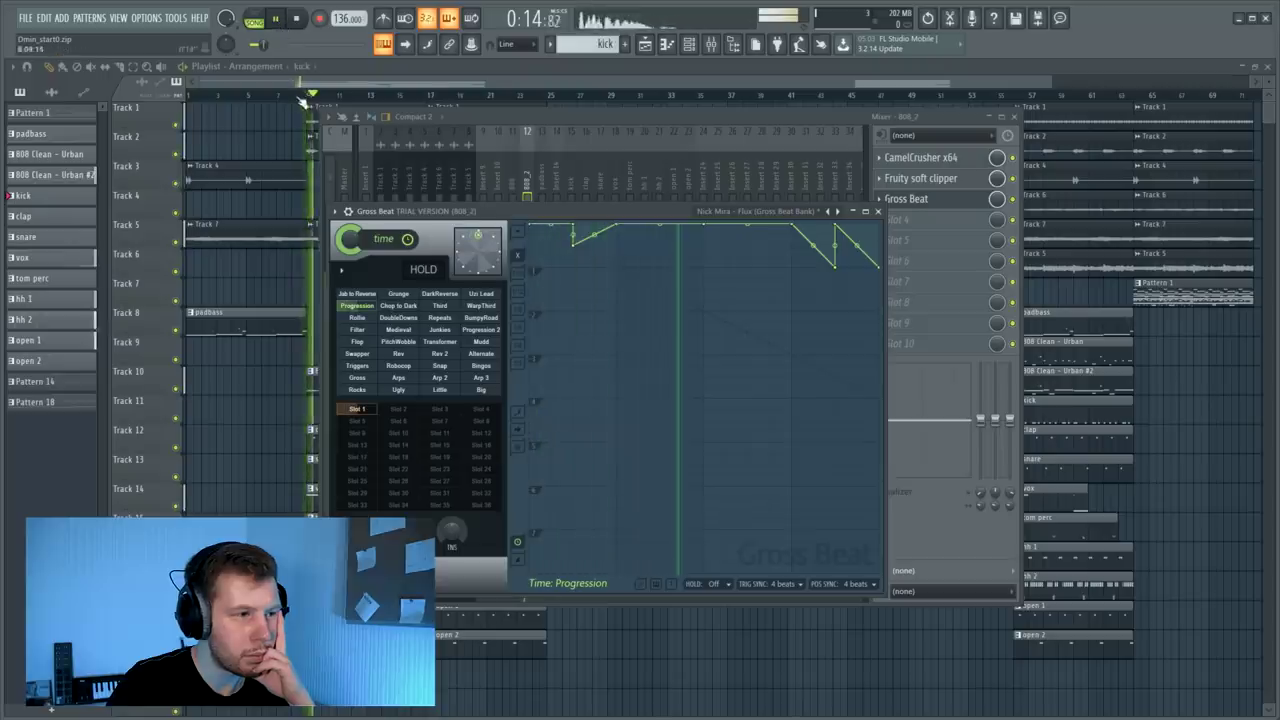
{"action": "left_click", "coordinate": [277, 122]}
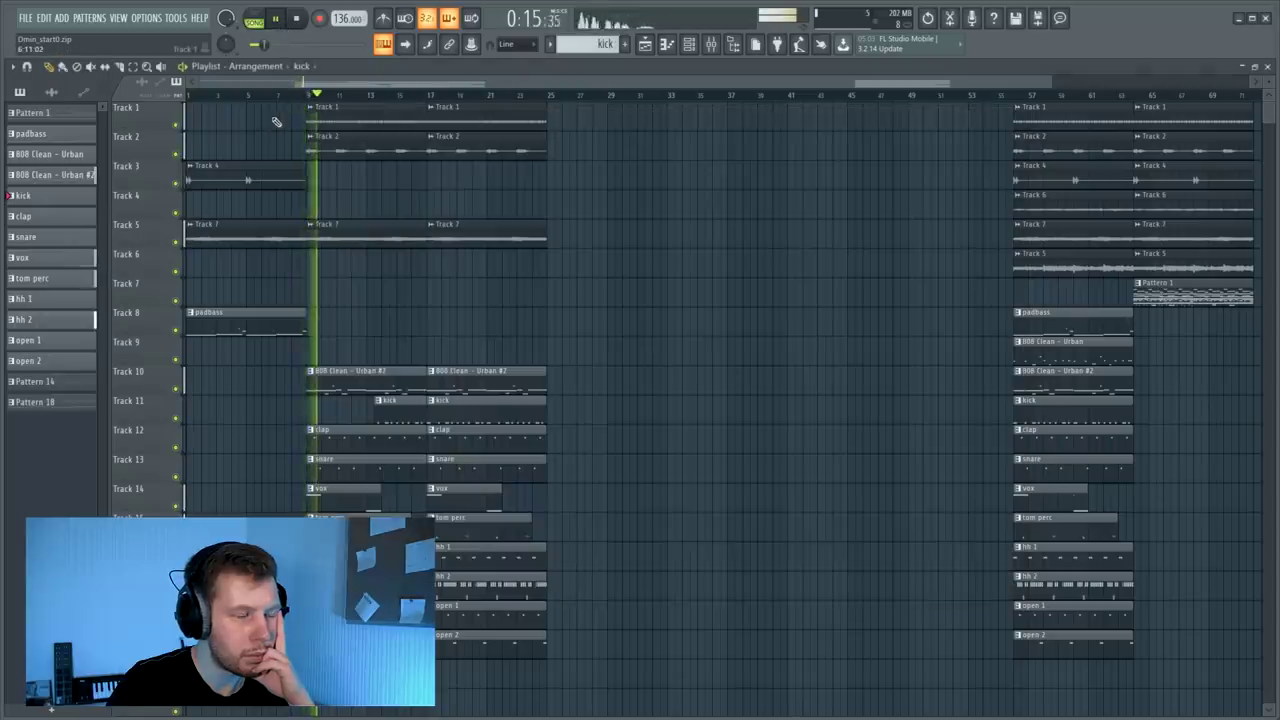
{"action": "left_click", "coordinate": [729, 46]}
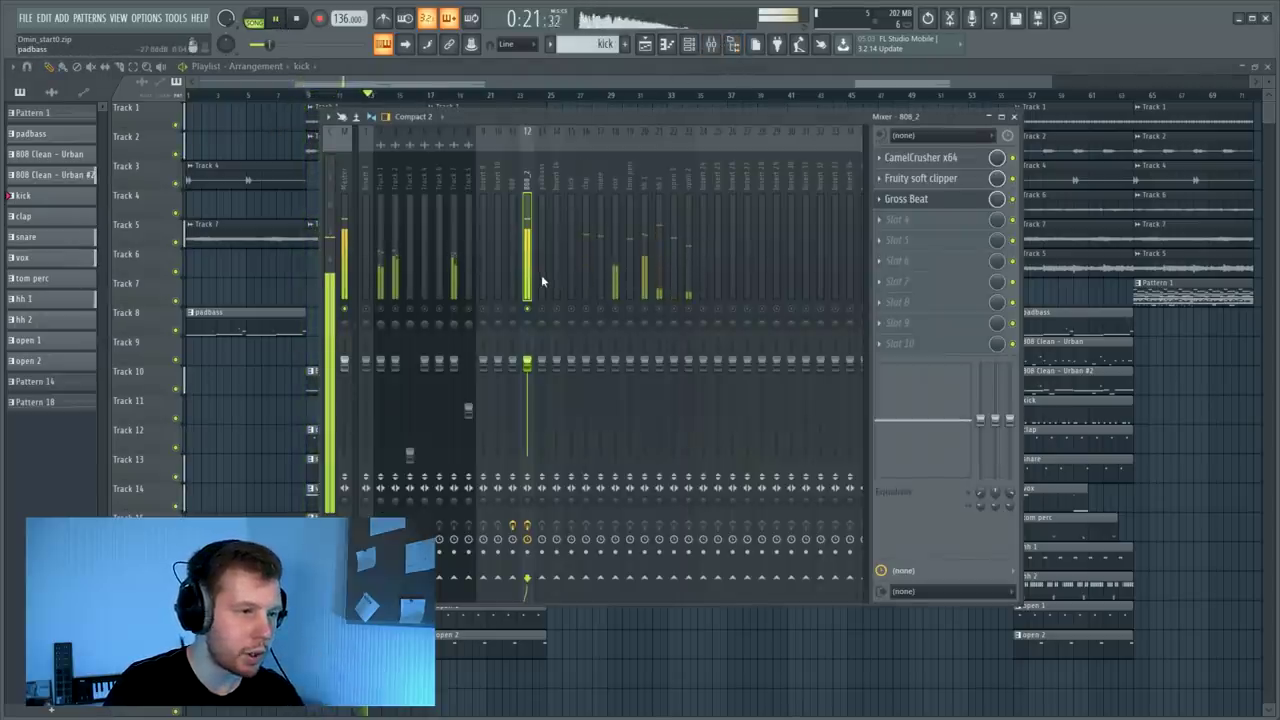
{"action": "key", "text": "space"}
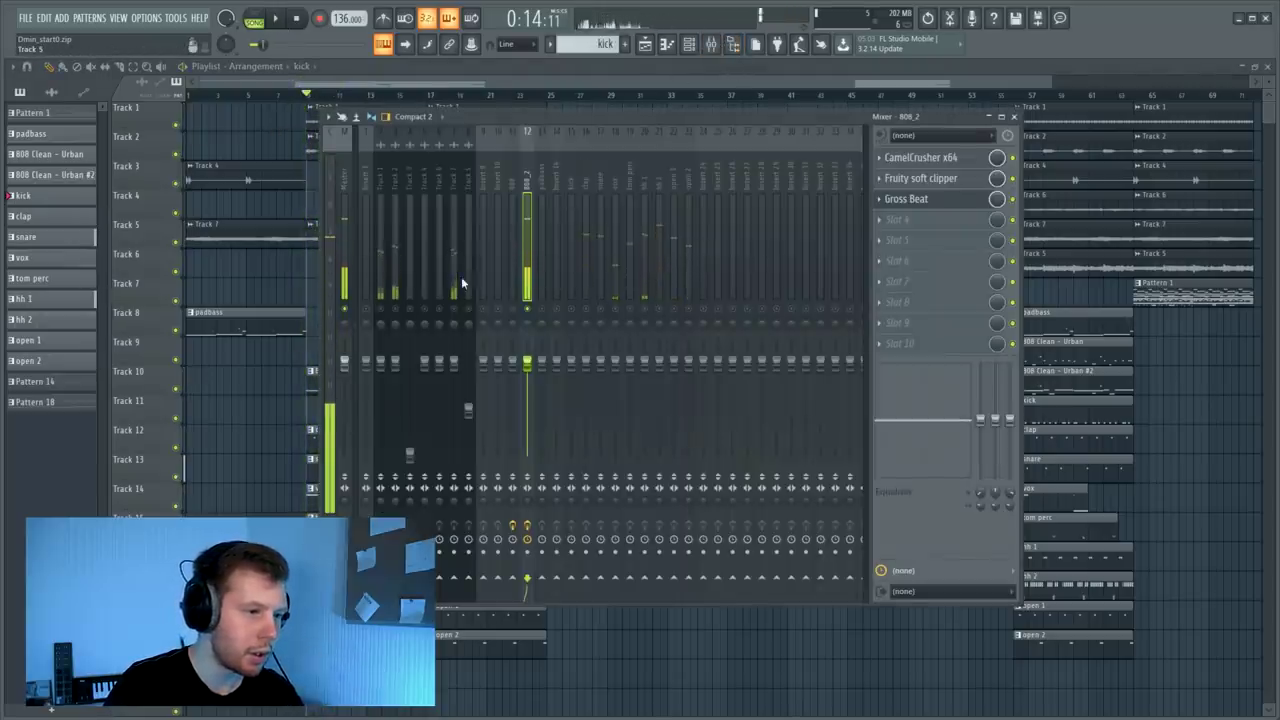
{"action": "key", "text": "space"}
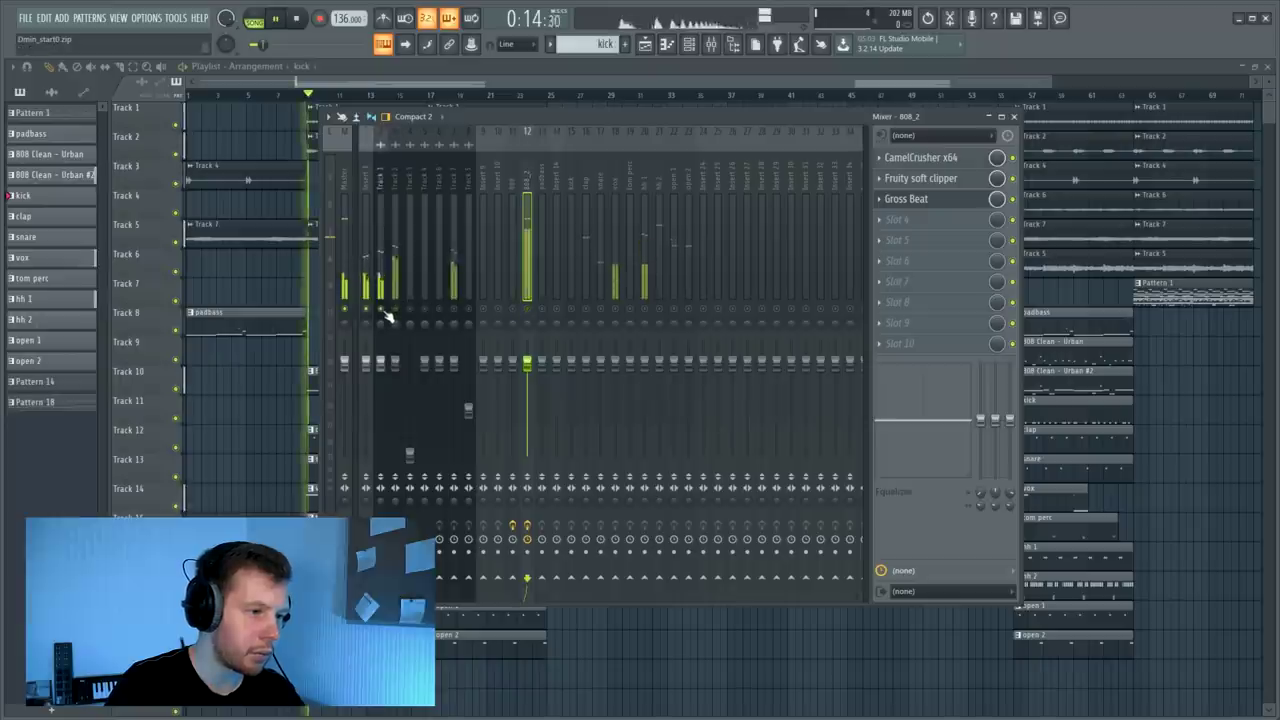
Step: Add HalfTime to the Track 1 mixer insert, limit its band to above 256 Hz, and audition it
{"action": "left_click", "coordinate": [382, 204]}
{"action": "key", "text": "space"}
{"action": "left_click", "coordinate": [910, 162]}
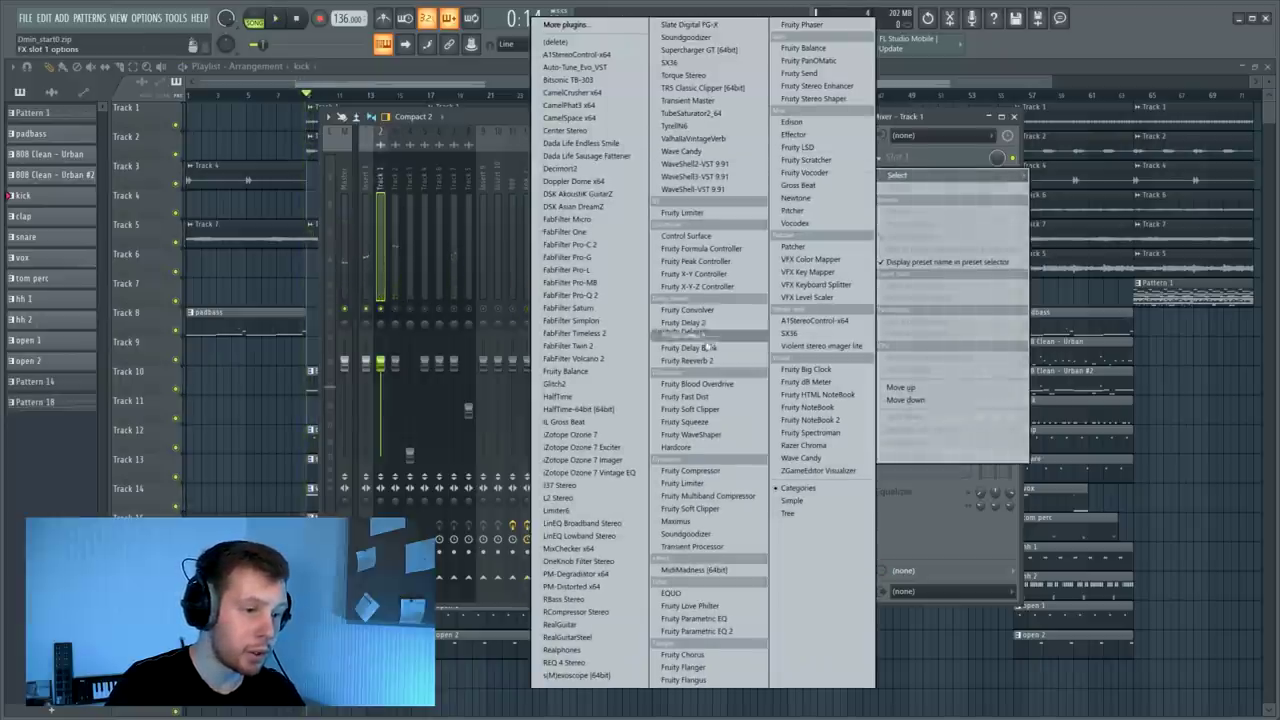
{"action": "left_click", "coordinate": [593, 397]}
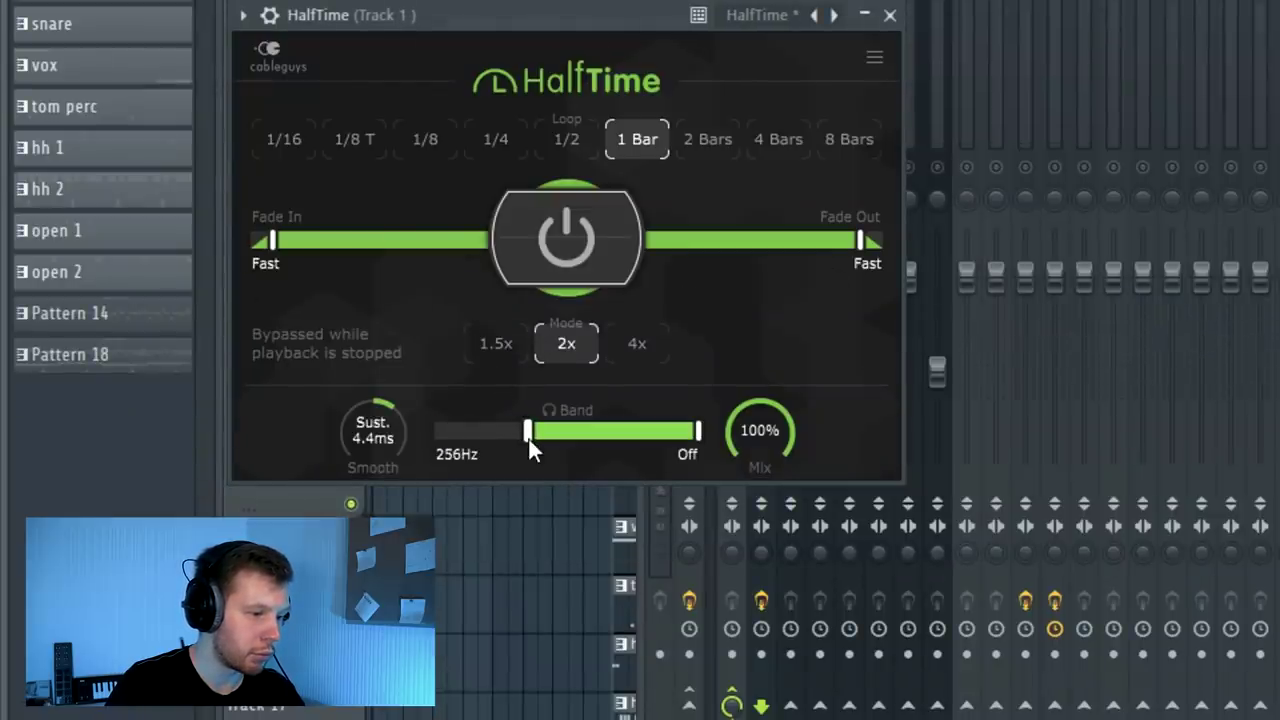
{"action": "key", "text": "space"}
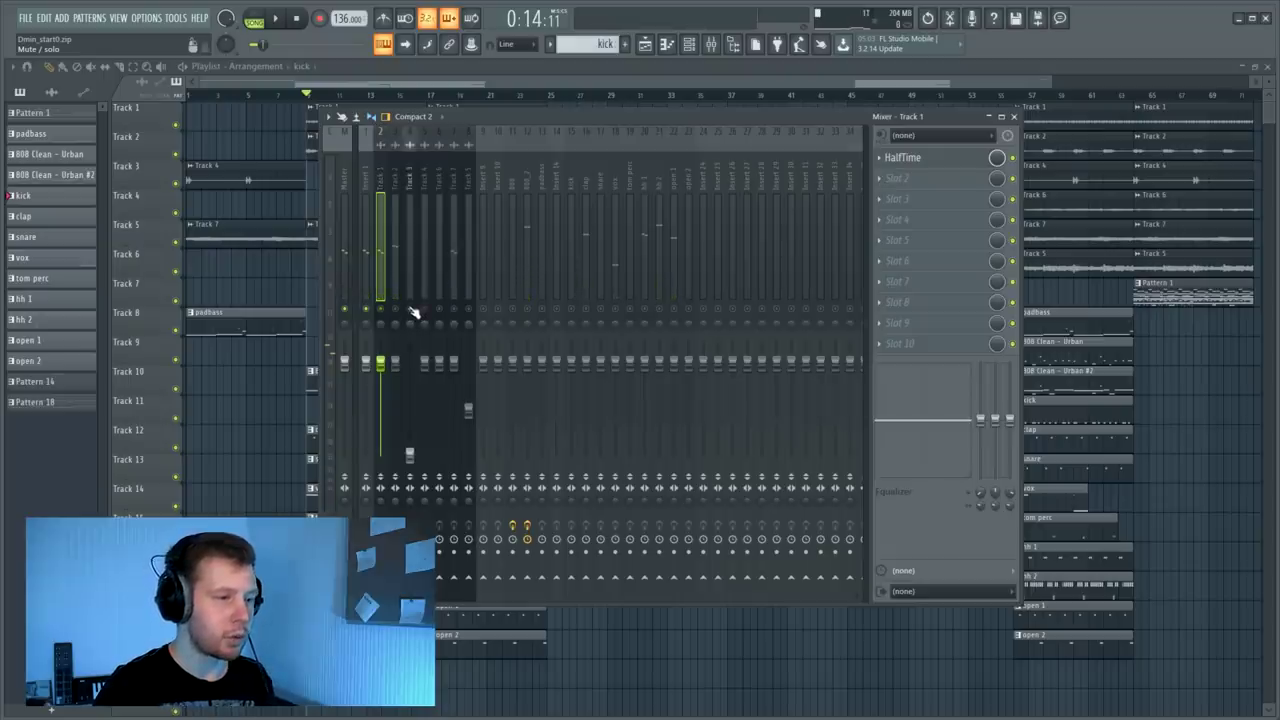
Step: Play back the drop-in around bar 13 in the playlist and raise the kick's mixer volume
{"action": "key", "text": "F9"}
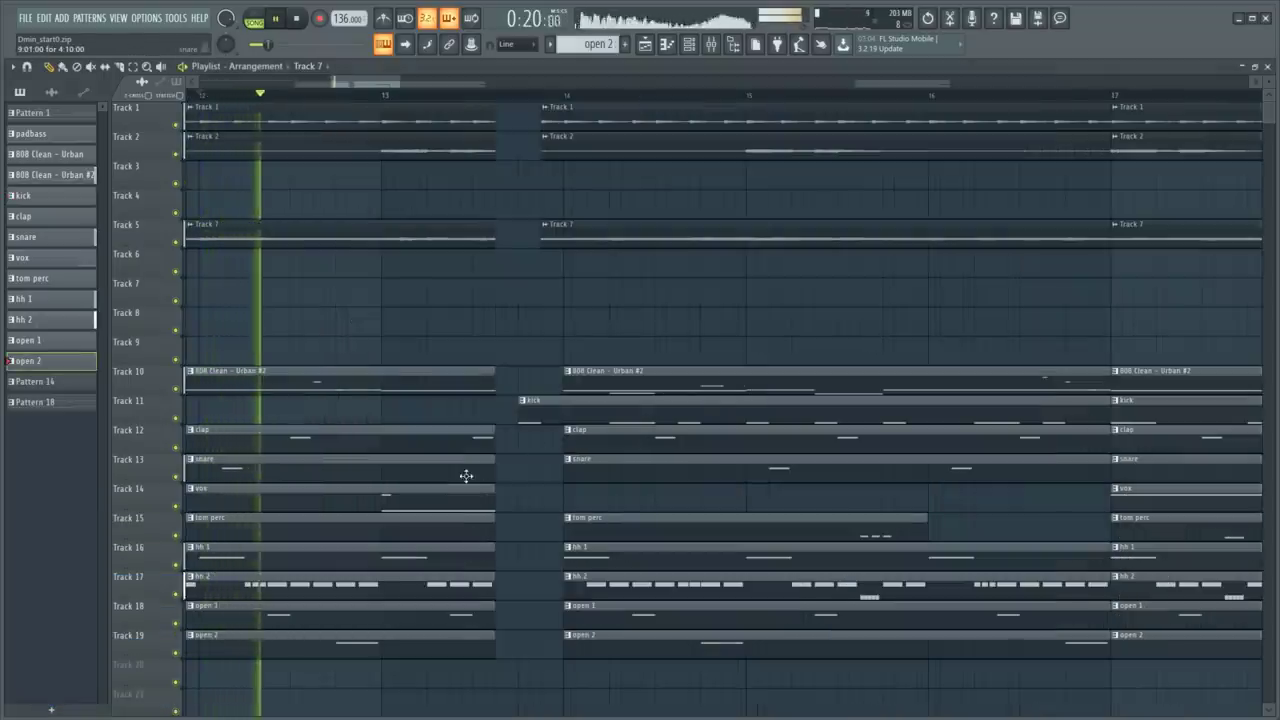
{"action": "scroll", "coordinate": [466, 476], "scroll_direction": "down", "scroll_amount": 1}
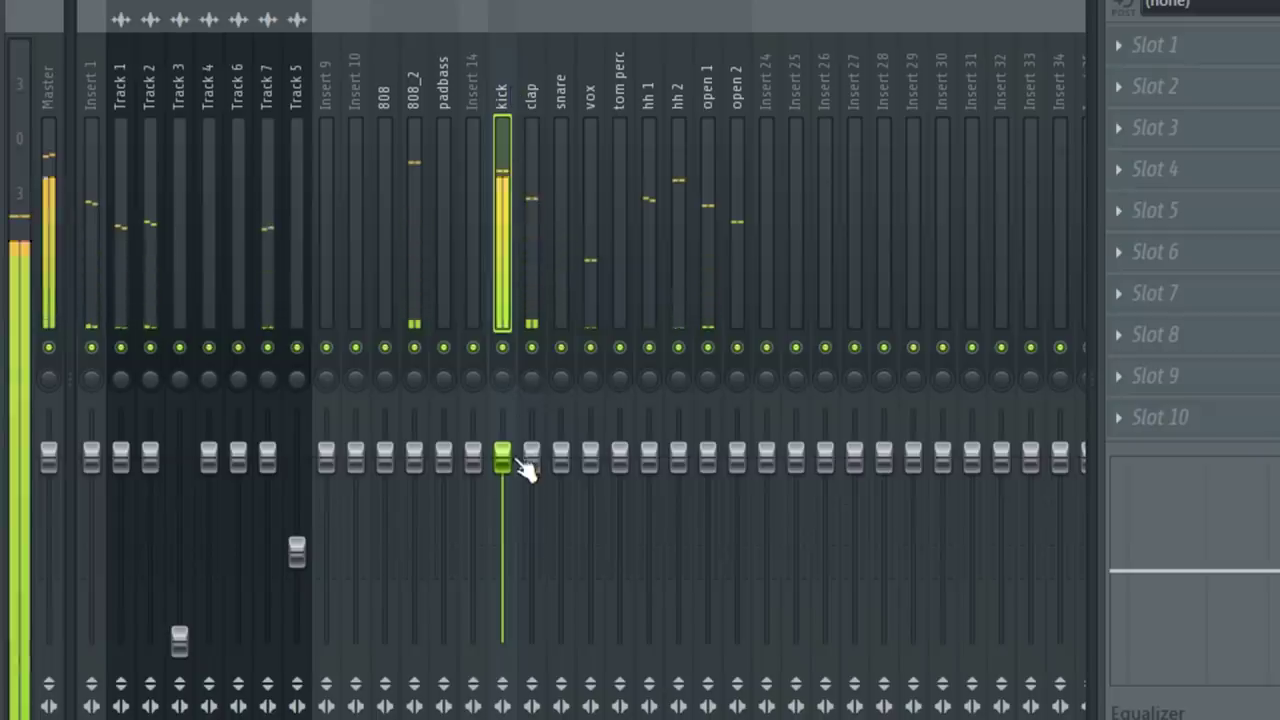
{"action": "left_click_drag", "start_coordinate": [575, 363], "coordinate": [575, 339]}
{"action": "key", "text": "F9"}
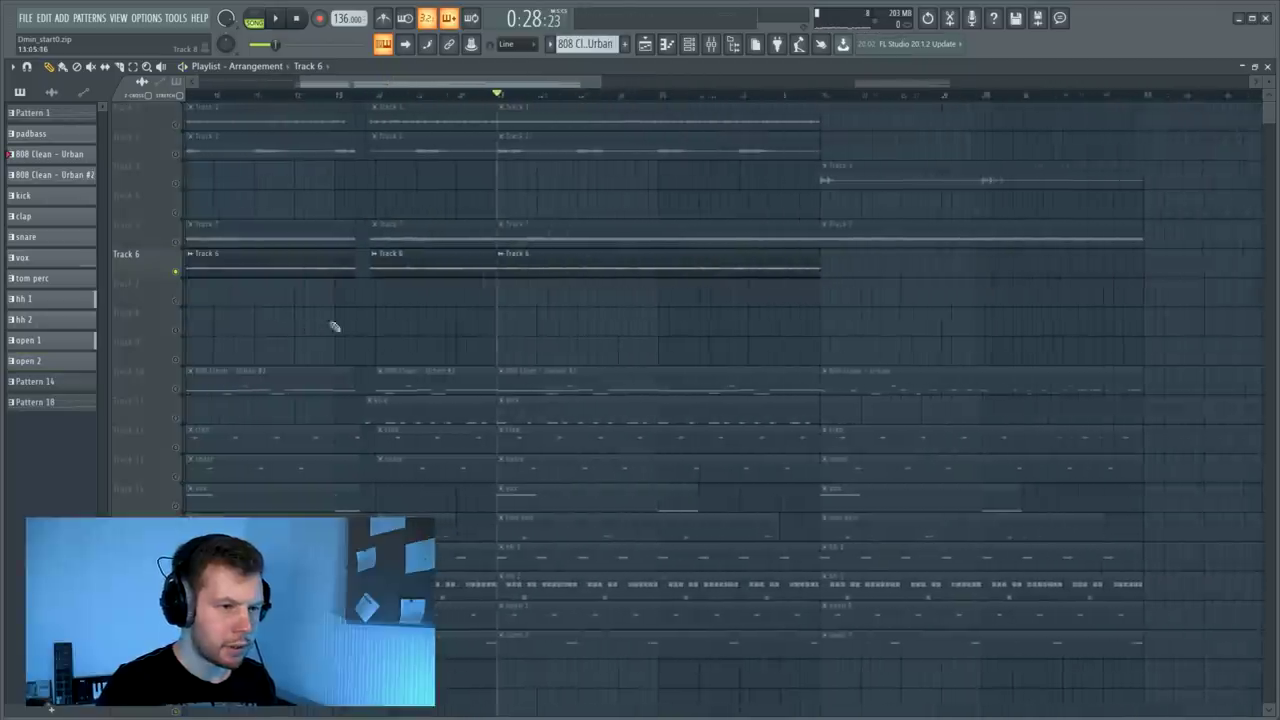
Step: Audition the Track 6 clips on their own, restore the other playlist tracks, and play from bar 17
{"action": "left_click_drag", "start_coordinate": [621, 334], "coordinate": [388, 279]}
{"action": "left_click_drag", "start_coordinate": [674, 274], "coordinate": [345, 275]}
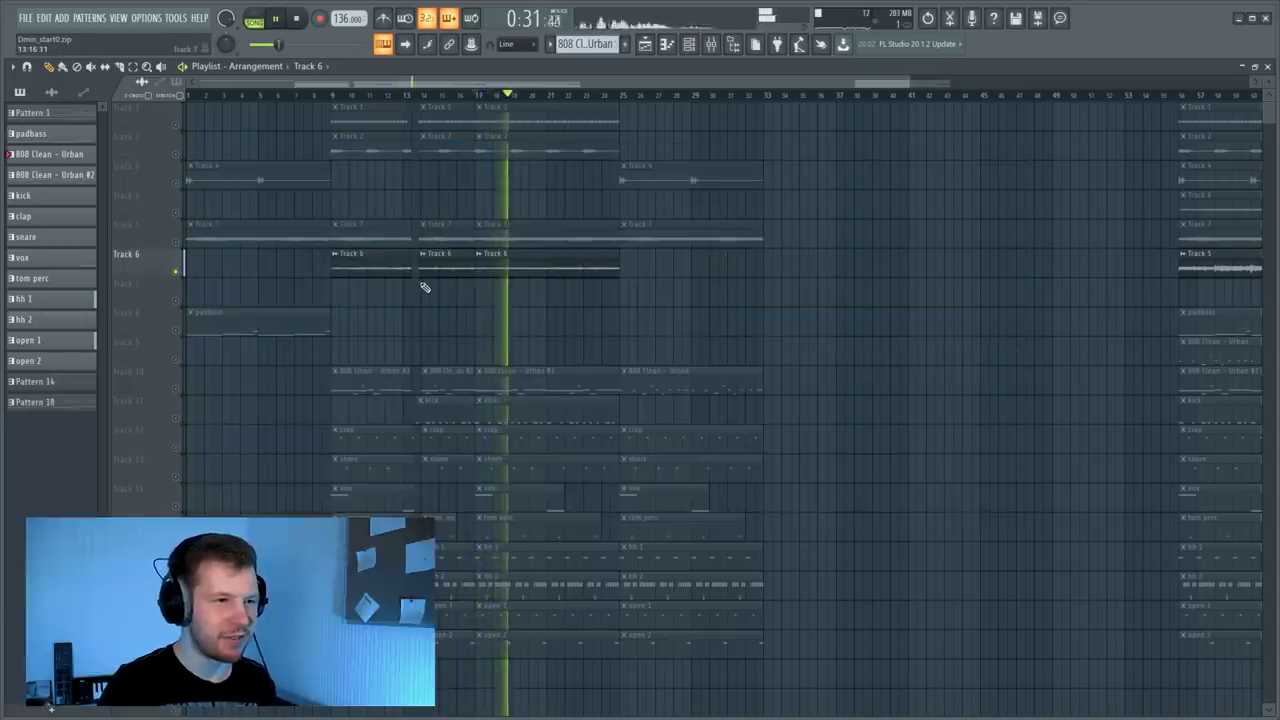
{"action": "right_click", "coordinate": [177, 277]}
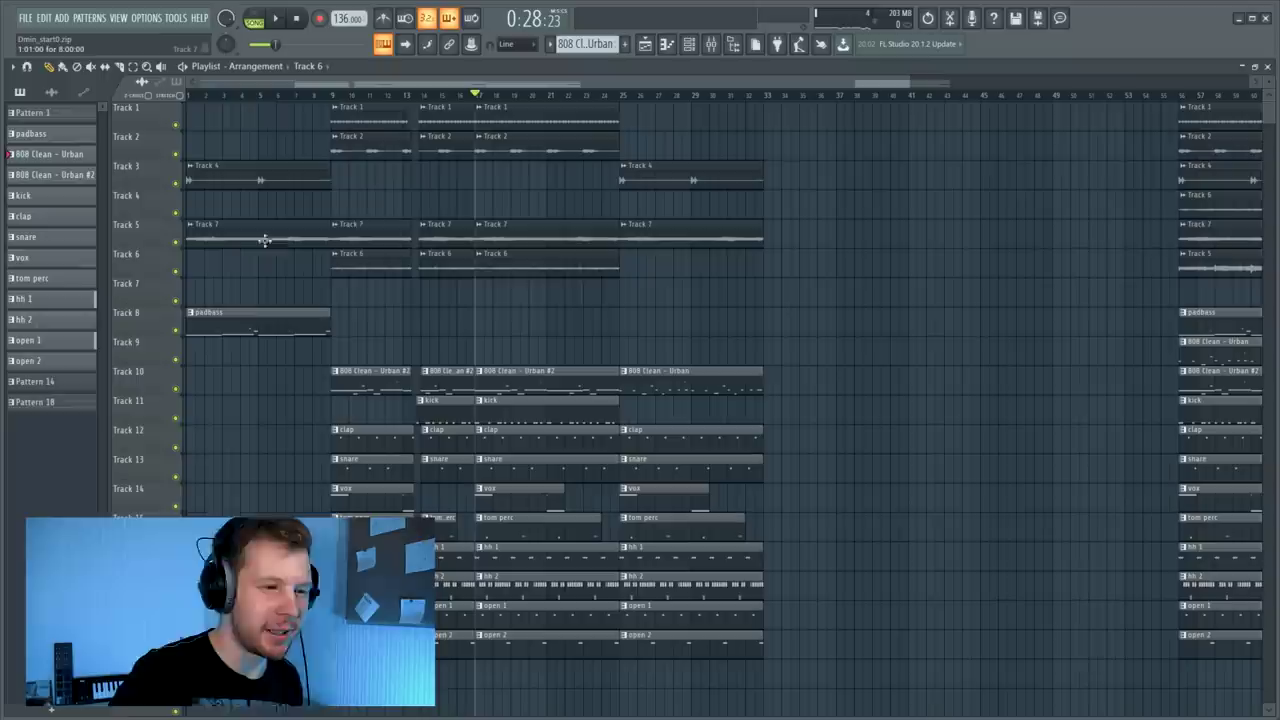
{"action": "key", "text": "space"}
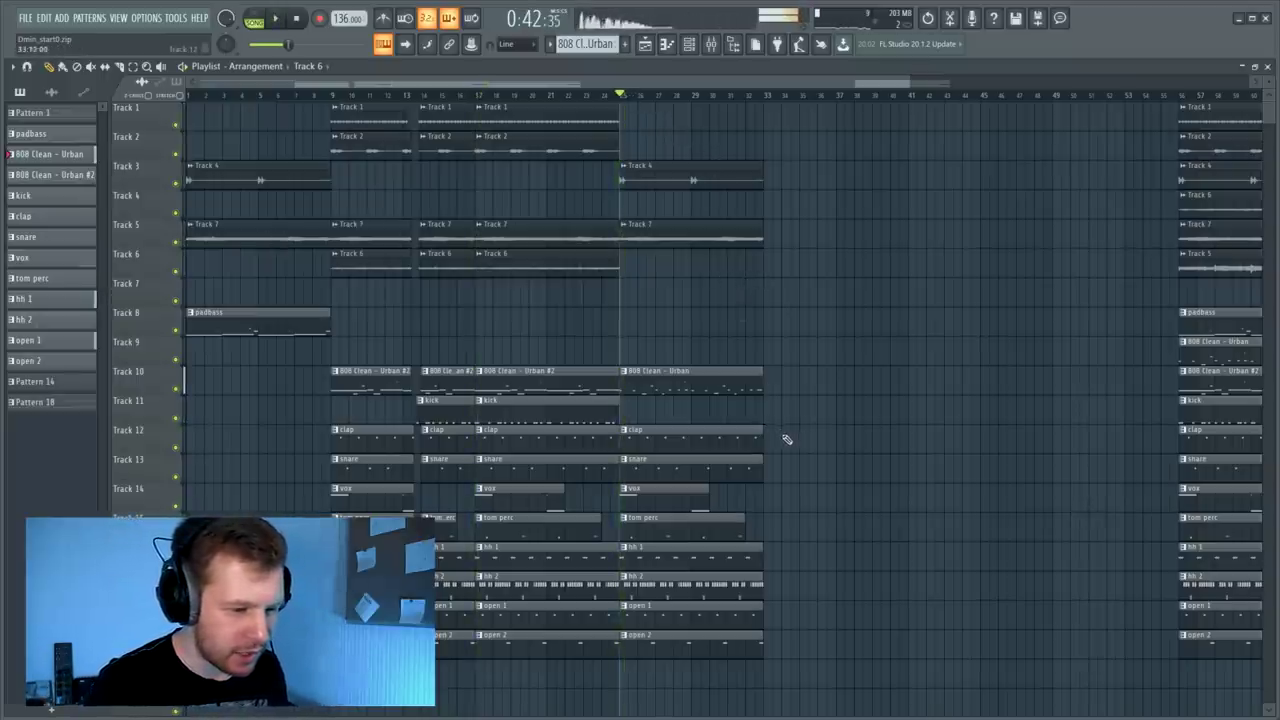
Step: At bar 25, add the kick clip, remove open 1, and trim the starts of clap, snare, tom perc, hh 1 and hh 2 by half a bar
{"action": "scroll", "coordinate": [785, 439], "scroll_direction": "down", "scroll_amount": 3}
{"action": "scroll", "coordinate": [789, 434], "scroll_direction": "up", "scroll_amount": 4}
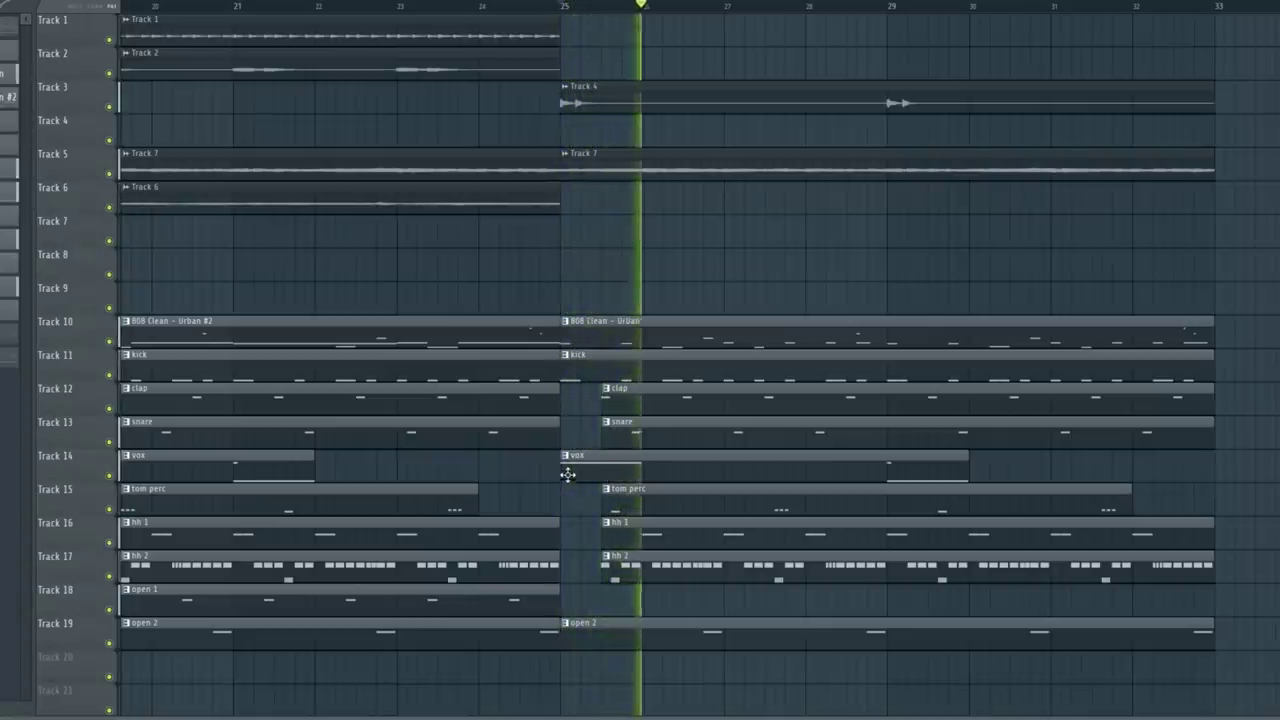
{"action": "scroll", "coordinate": [634, 266], "scroll_direction": "down", "scroll_amount": 3}
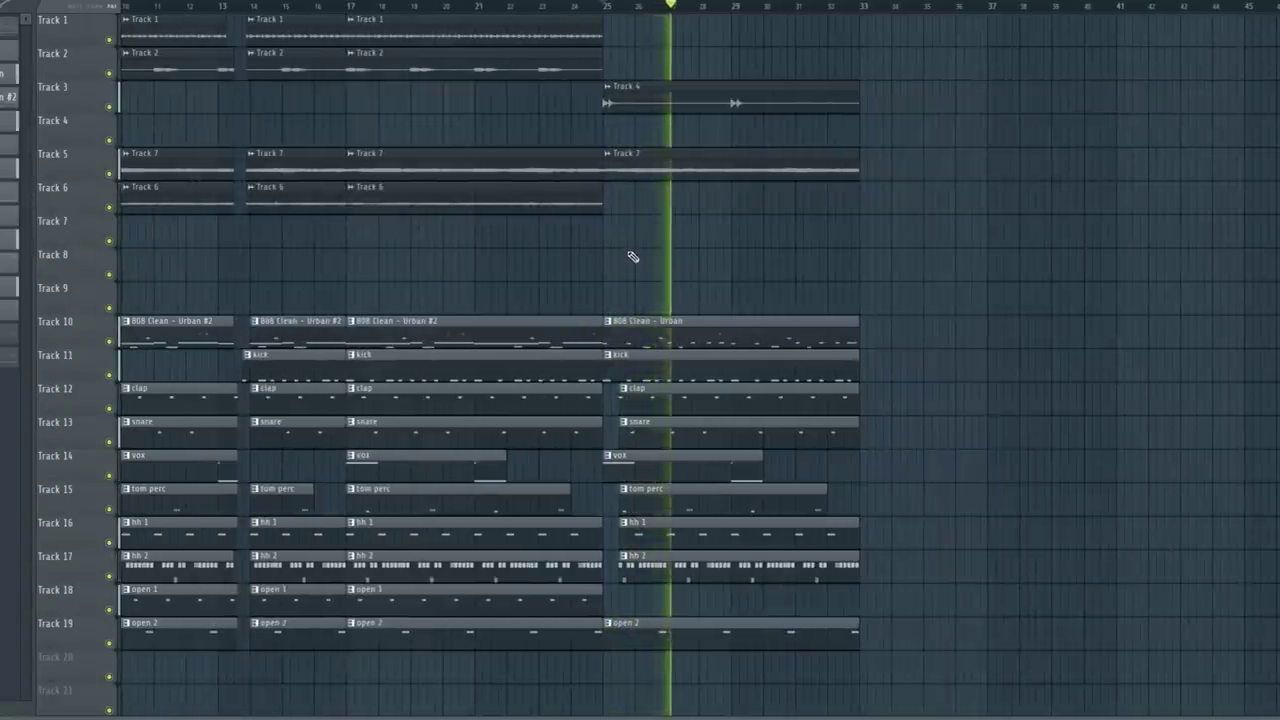
Step: Build bars 33–40 from the preceding section with Track 2 and Track 6 added, chopping hh 2 and trimming the kick around bar 33
{"action": "left_click_drag", "start_coordinate": [410, 189], "coordinate": [923, 208]}
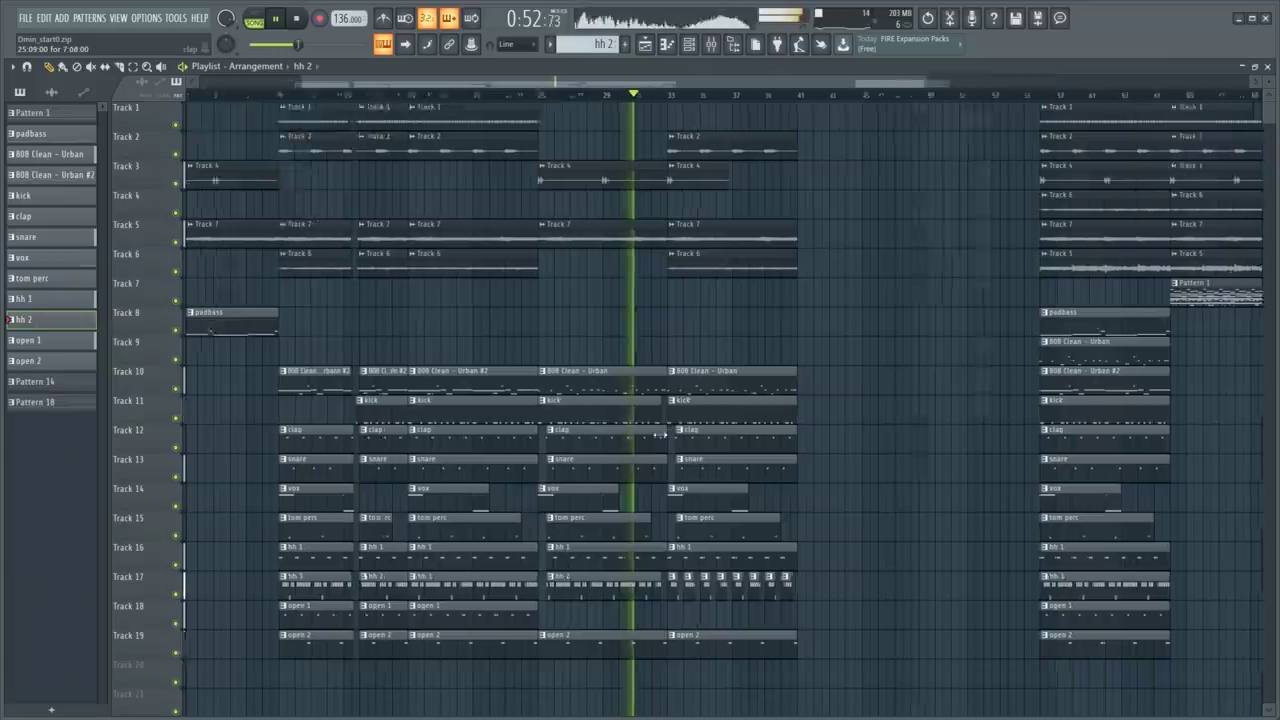
{"action": "scroll", "coordinate": [662, 434], "scroll_direction": "up", "scroll_amount": 5}
{"action": "scroll", "coordinate": [722, 434], "scroll_direction": "up", "scroll_amount": 3}
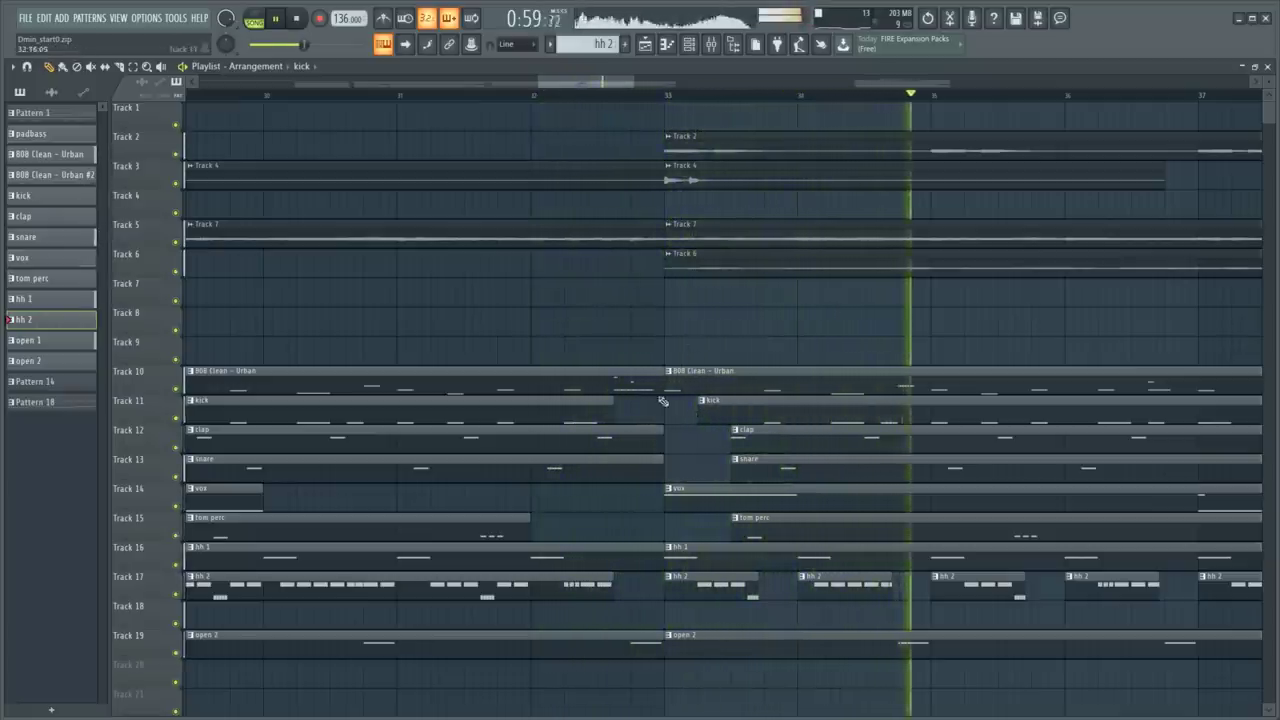
{"action": "scroll", "coordinate": [670, 365], "scroll_direction": "down", "scroll_amount": 3}
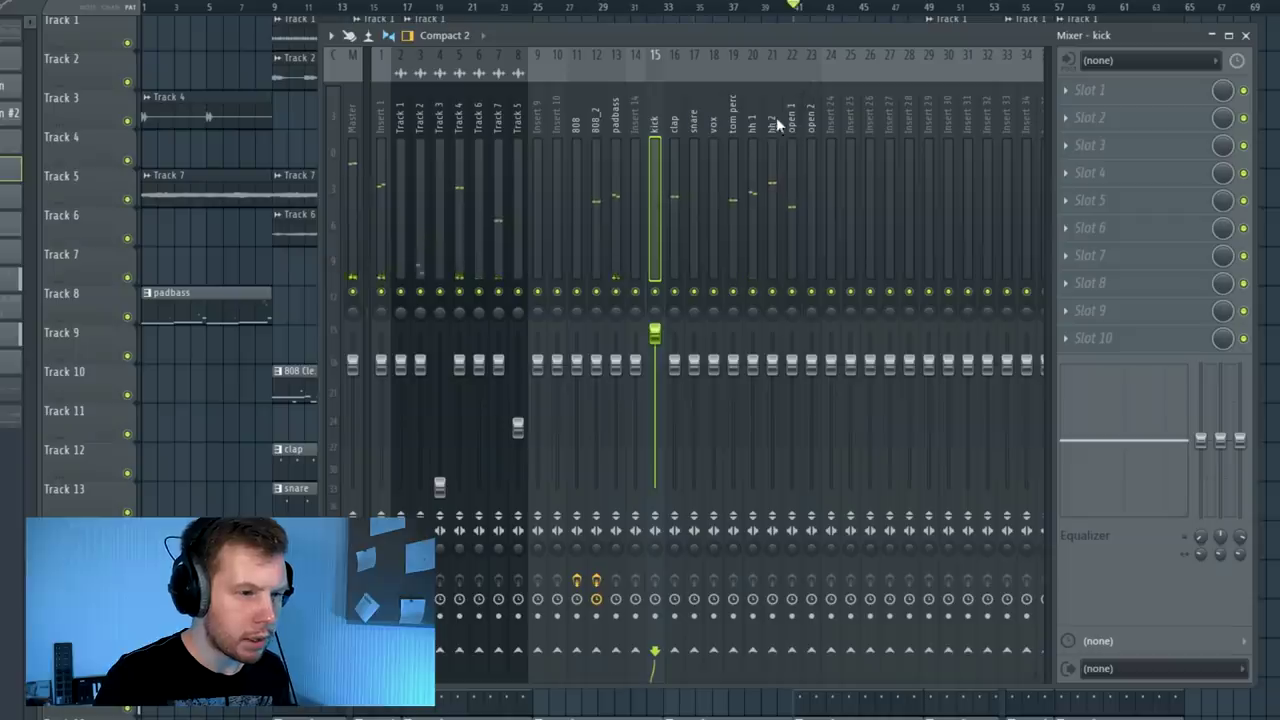
Step: Route vox, tom perc, both hi-hats and both open hats only to Insert 27, and kick, clap and snare only to Insert 26
{"action": "left_click_drag", "start_coordinate": [714, 145], "coordinate": [812, 185]}
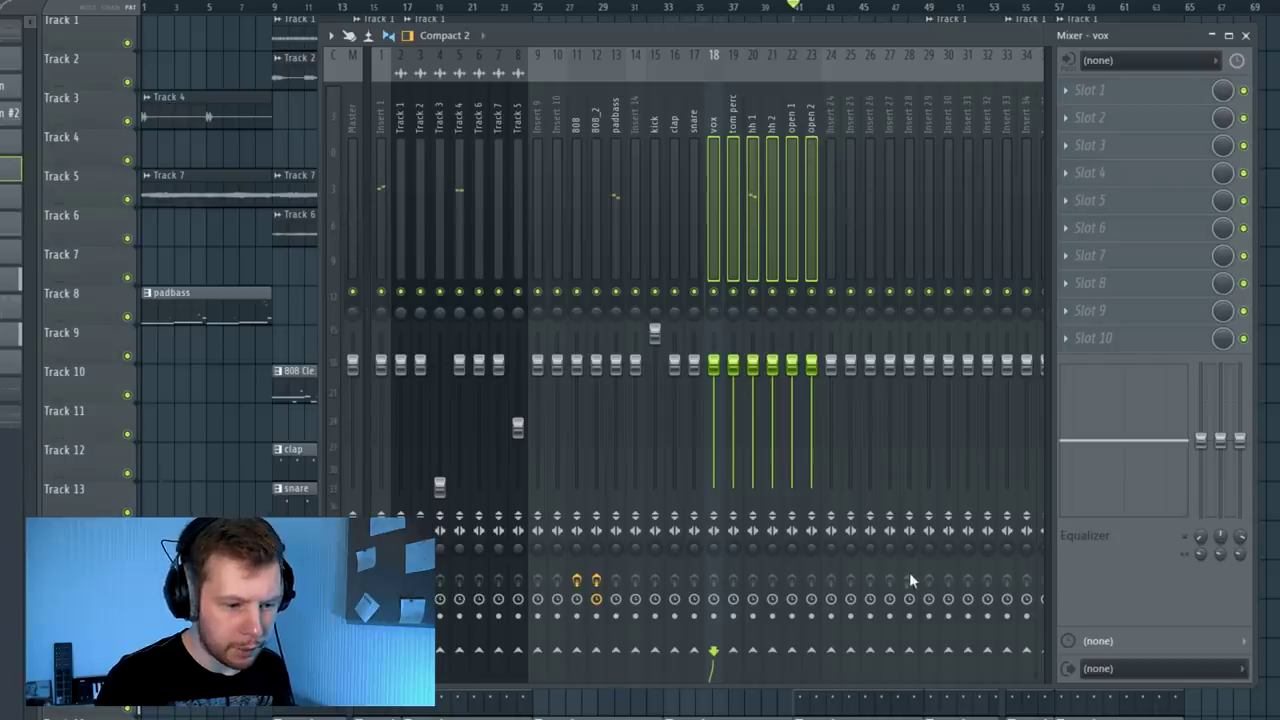
{"action": "right_click", "coordinate": [890, 652]}
{"action": "left_click", "coordinate": [920, 664]}
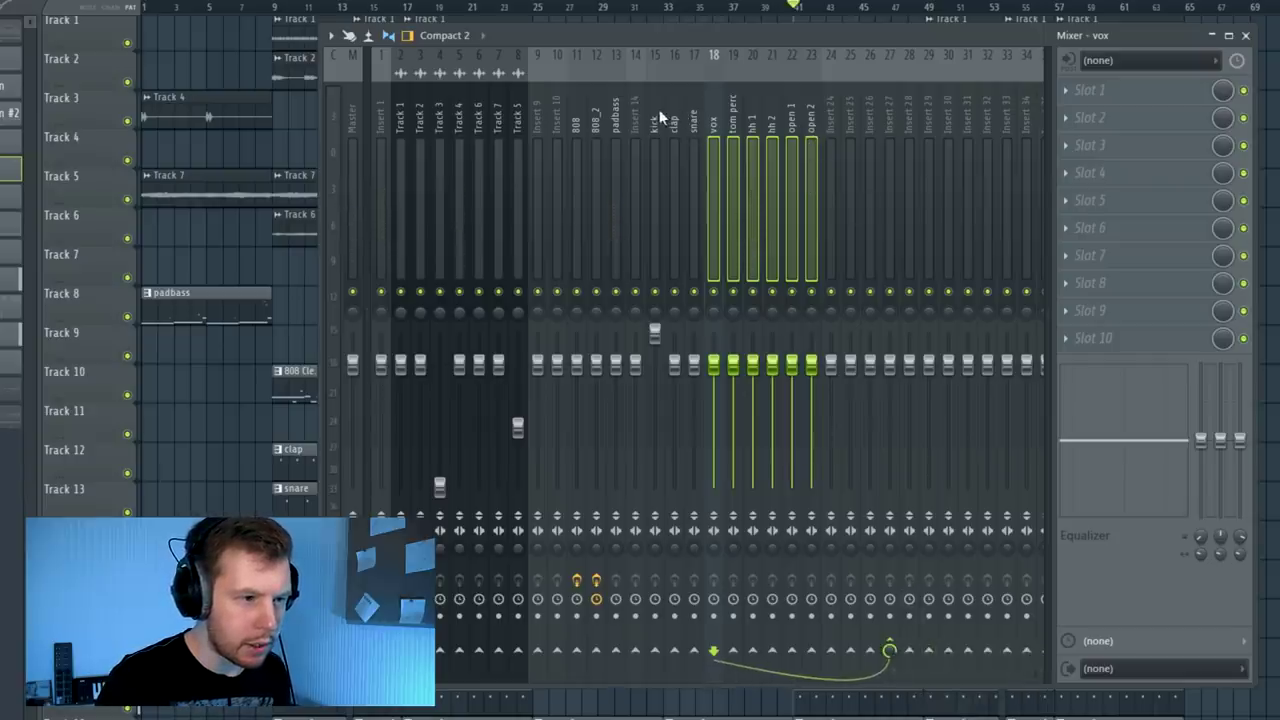
{"action": "left_click_drag", "start_coordinate": [657, 121], "coordinate": [695, 122]}
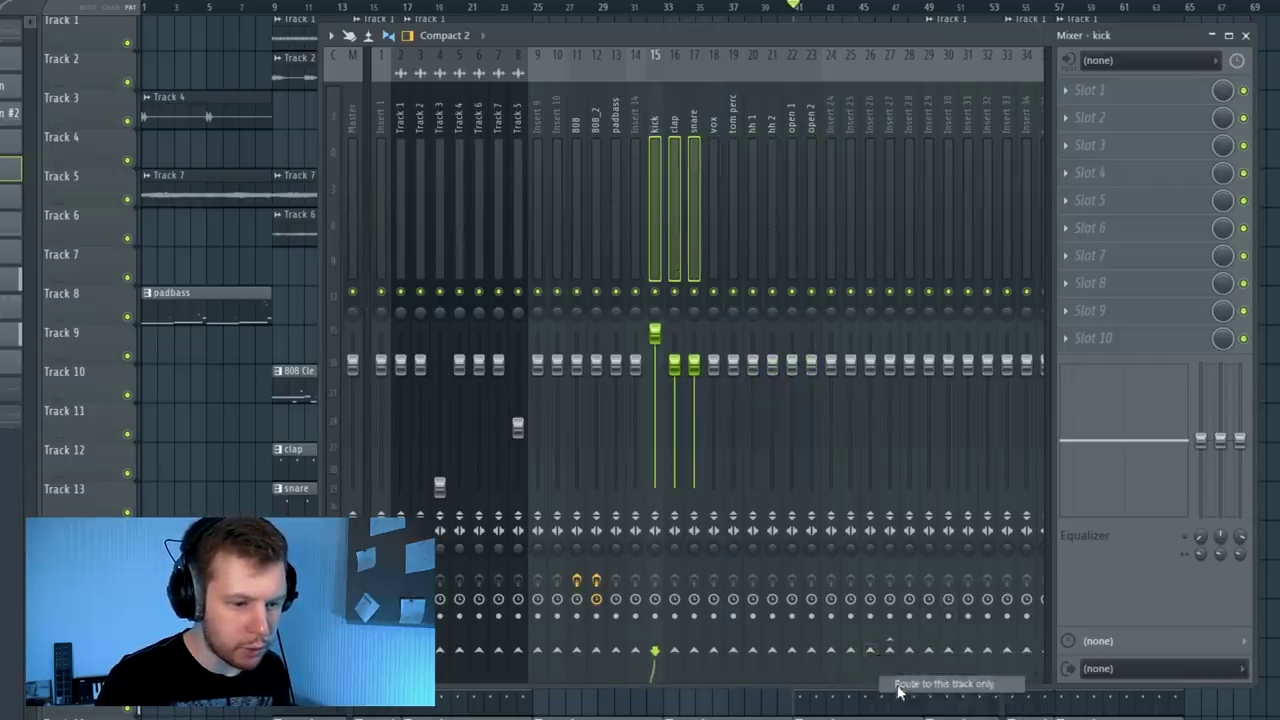
Step: Route Inserts 26 and 27 only to Insert 29 and name the three buses lo, hi and all drums
{"action": "left_click_drag", "start_coordinate": [870, 130], "coordinate": [889, 135]}
{"action": "right_click", "coordinate": [927, 646]}
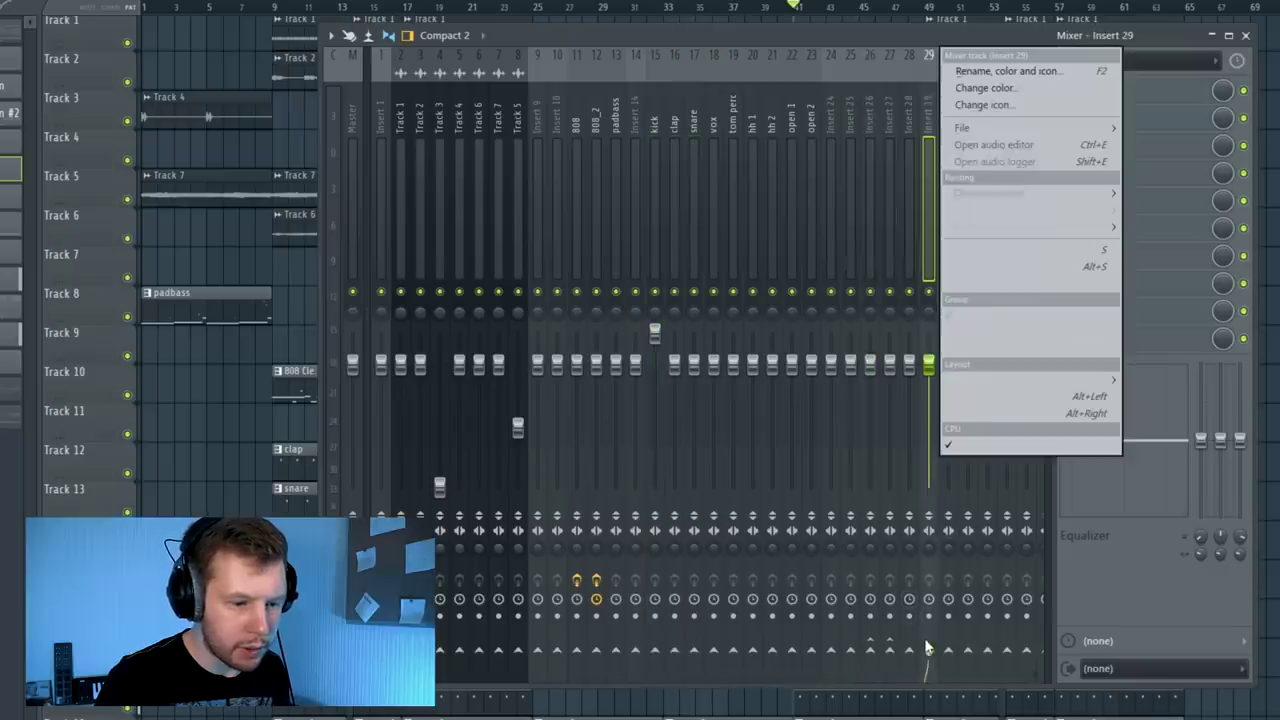
{"action": "left_click", "coordinate": [877, 132]}
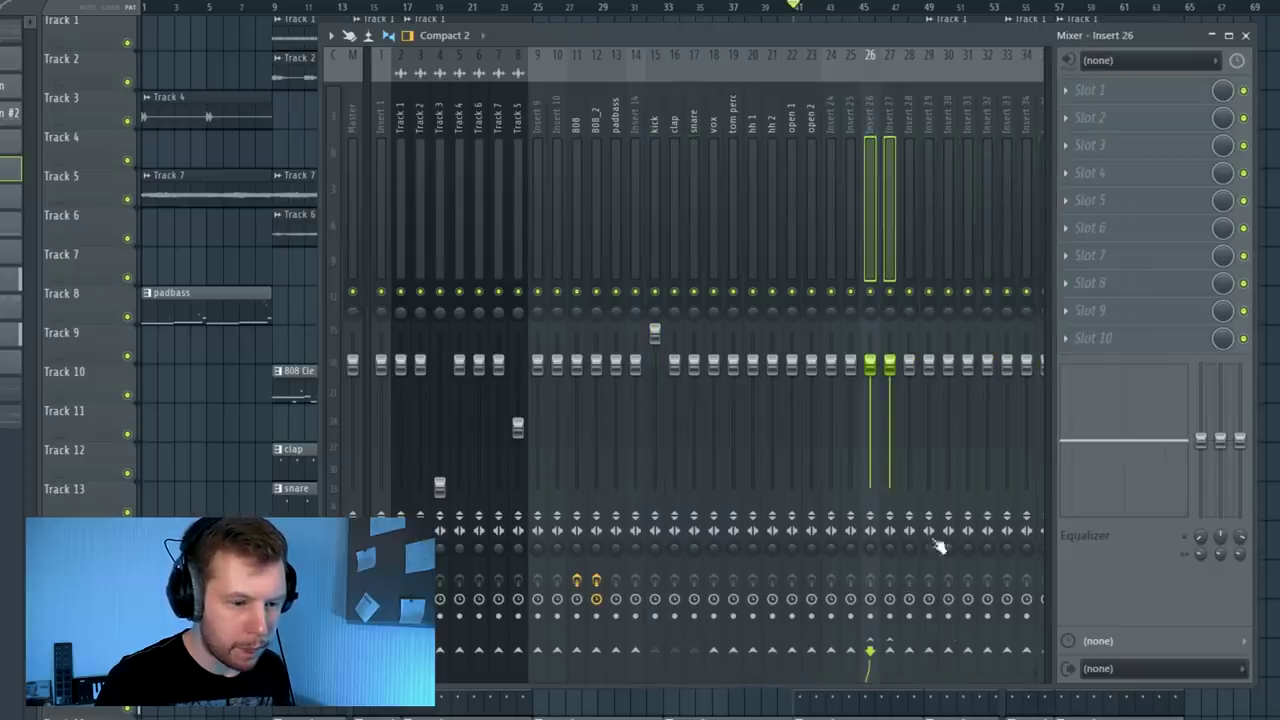
{"action": "right_click", "coordinate": [925, 650]}
{"action": "left_click", "coordinate": [952, 681]}
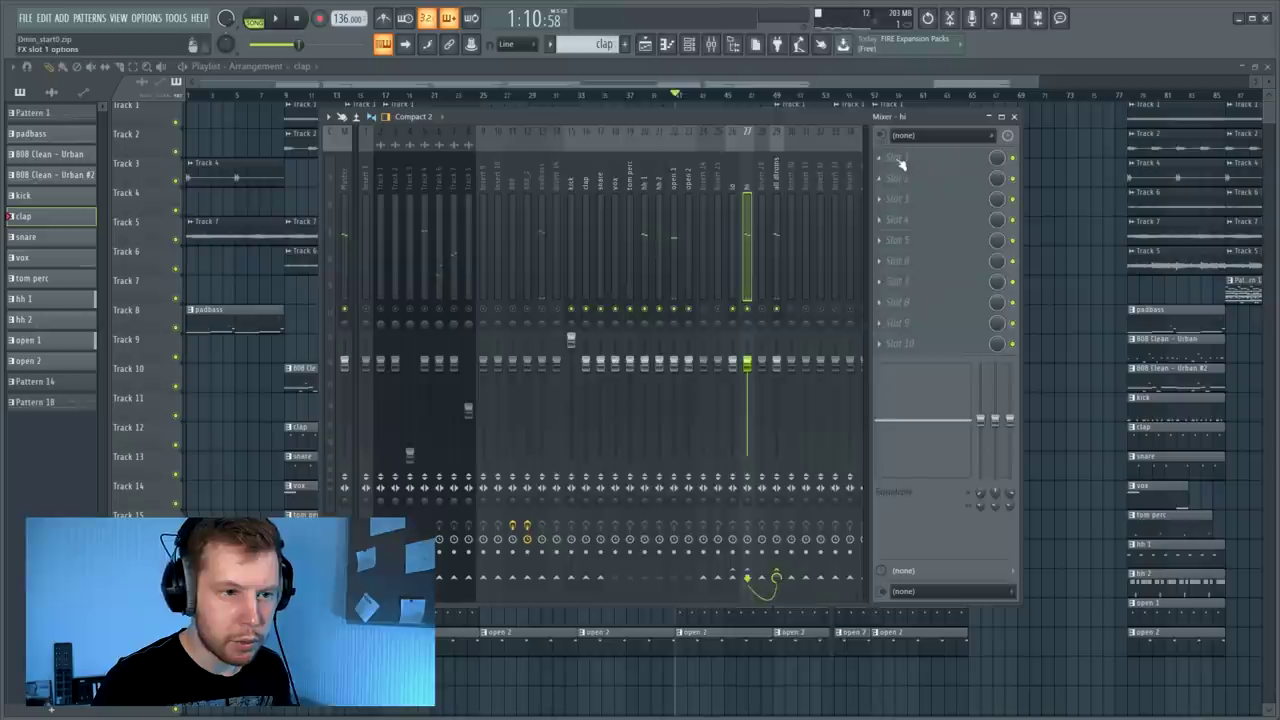
Step: Add HalfTime to the hi drum bus in 1.5x mode and play the arrangement from bar 41
{"action": "left_click", "coordinate": [880, 158]}
{"action": "mouse_move", "coordinate": [896, 175]}
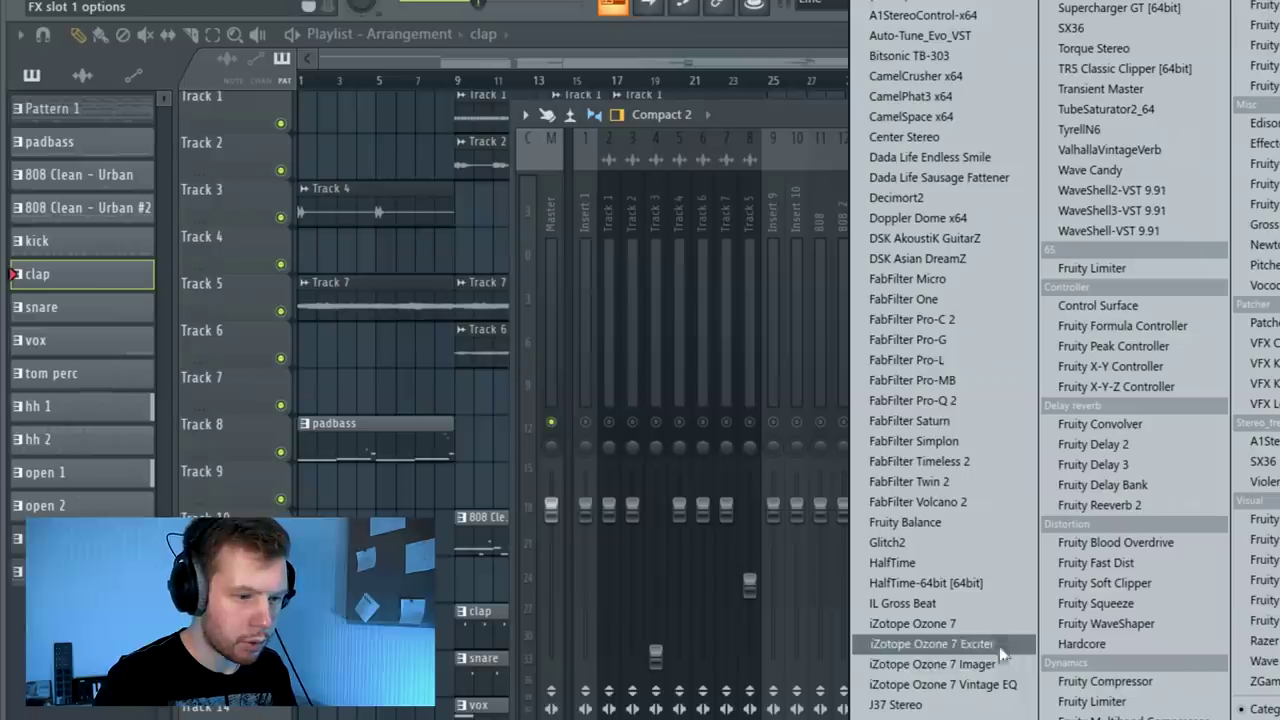
{"action": "left_click", "coordinate": [946, 562]}
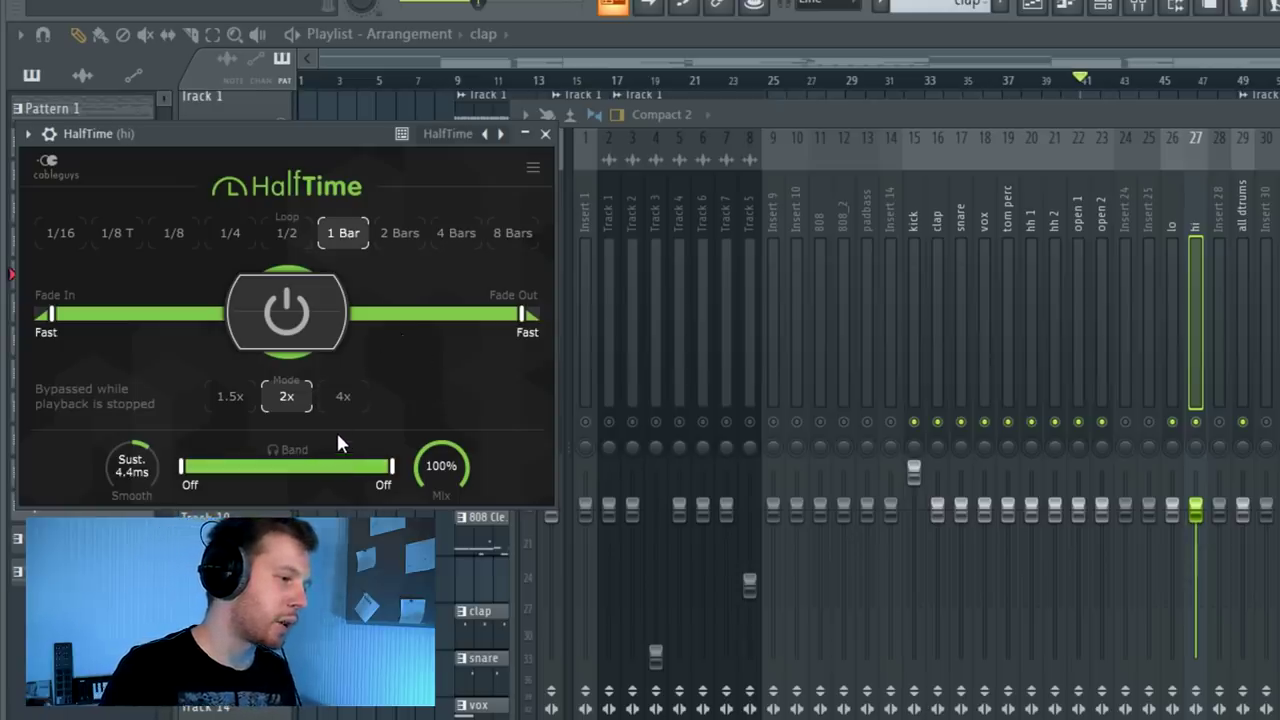
{"action": "left_click", "coordinate": [230, 397]}
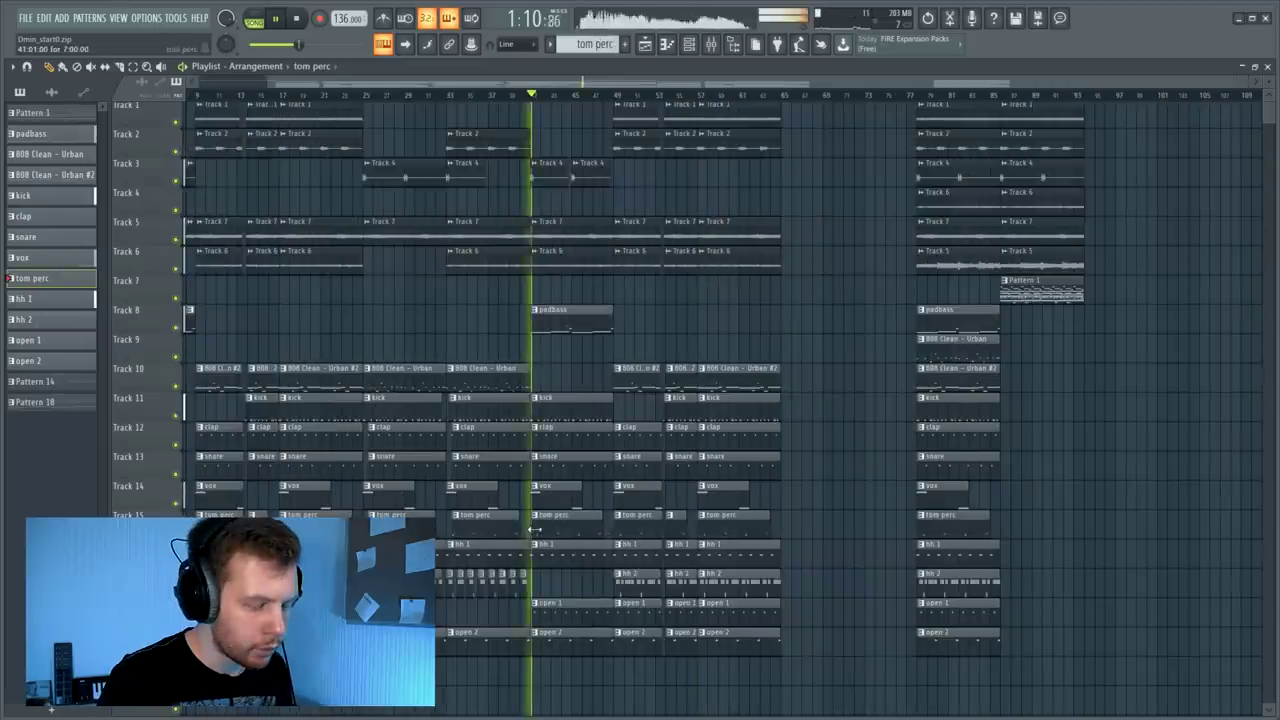
{"action": "scroll", "coordinate": [552, 533], "scroll_direction": "up", "scroll_amount": 5}
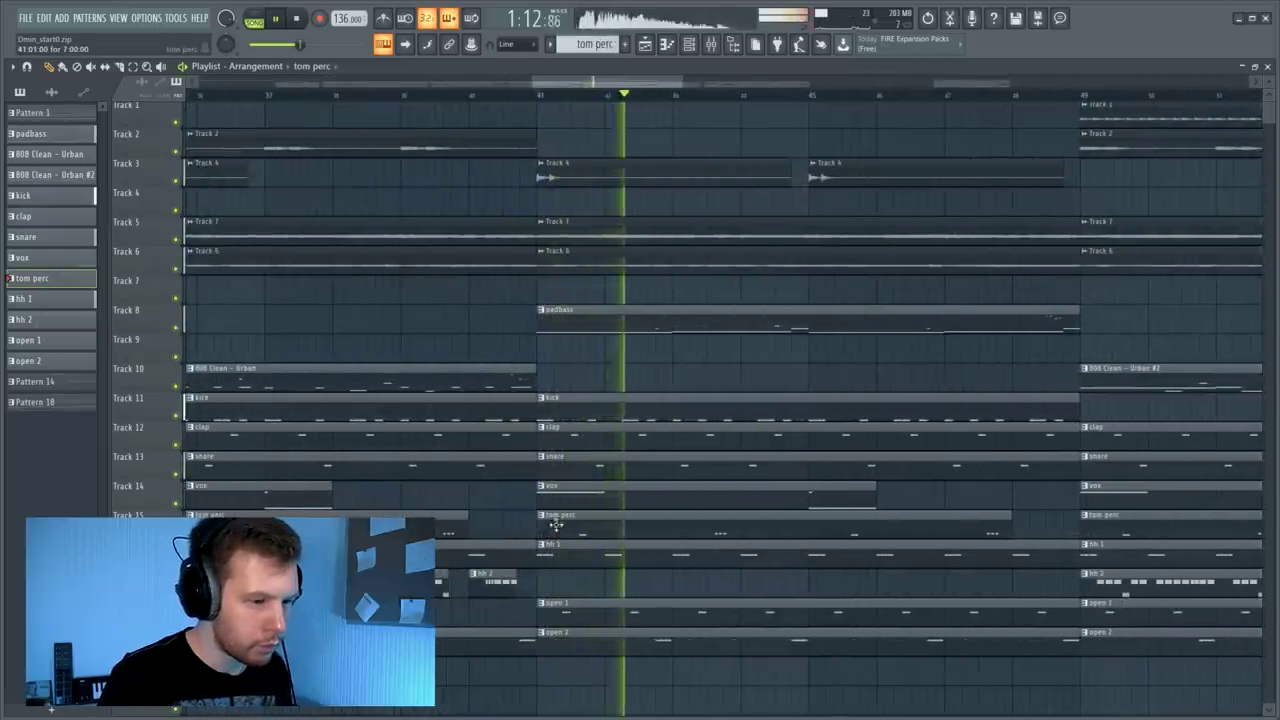
Step: Remove the kick clip from bars 41–48 and create an automation clip for HalfTime's mix level on the hi bus
{"action": "left_click_drag", "start_coordinate": [604, 366], "coordinate": [598, 458]}
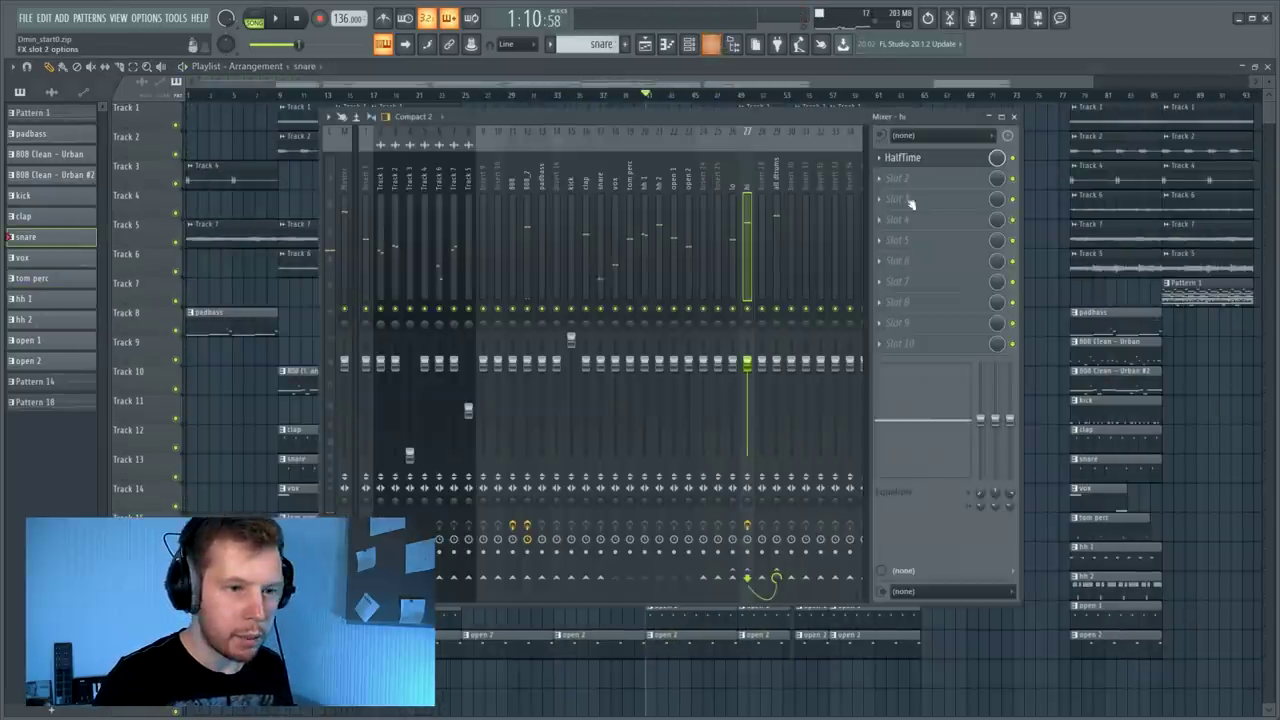
{"action": "right_click", "coordinate": [1001, 162]}
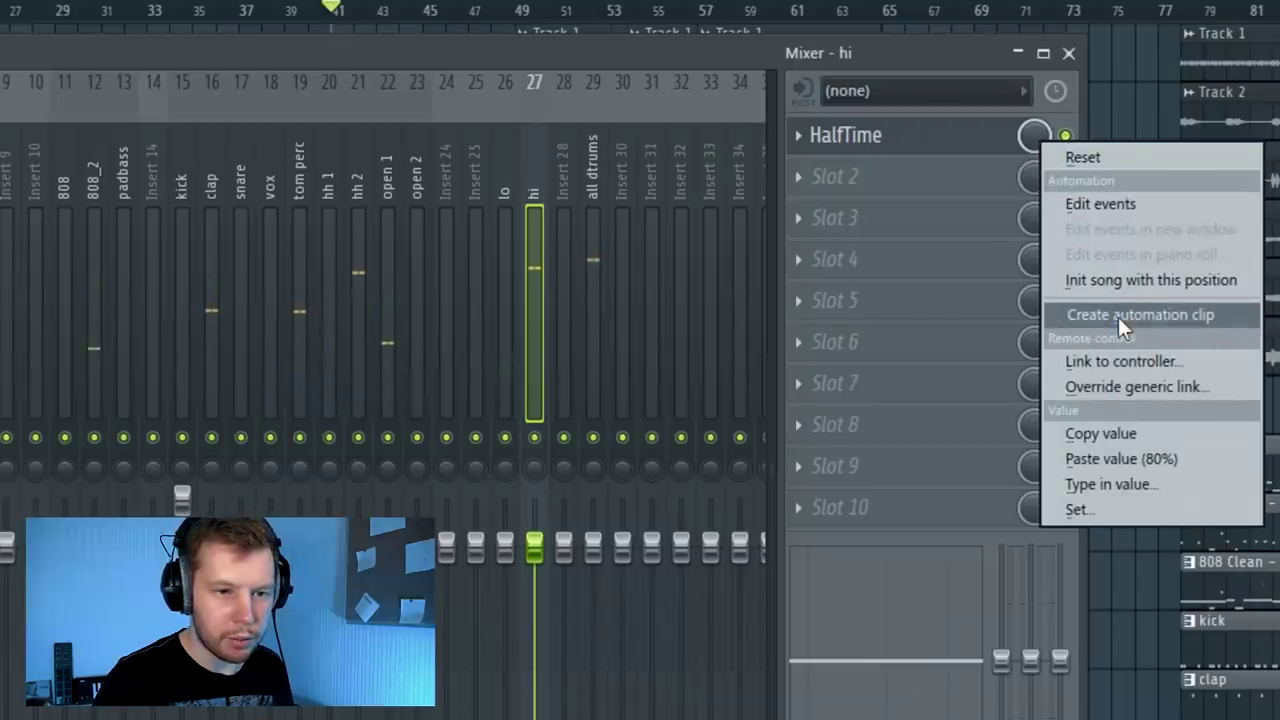
{"action": "left_click", "coordinate": [1116, 313]}
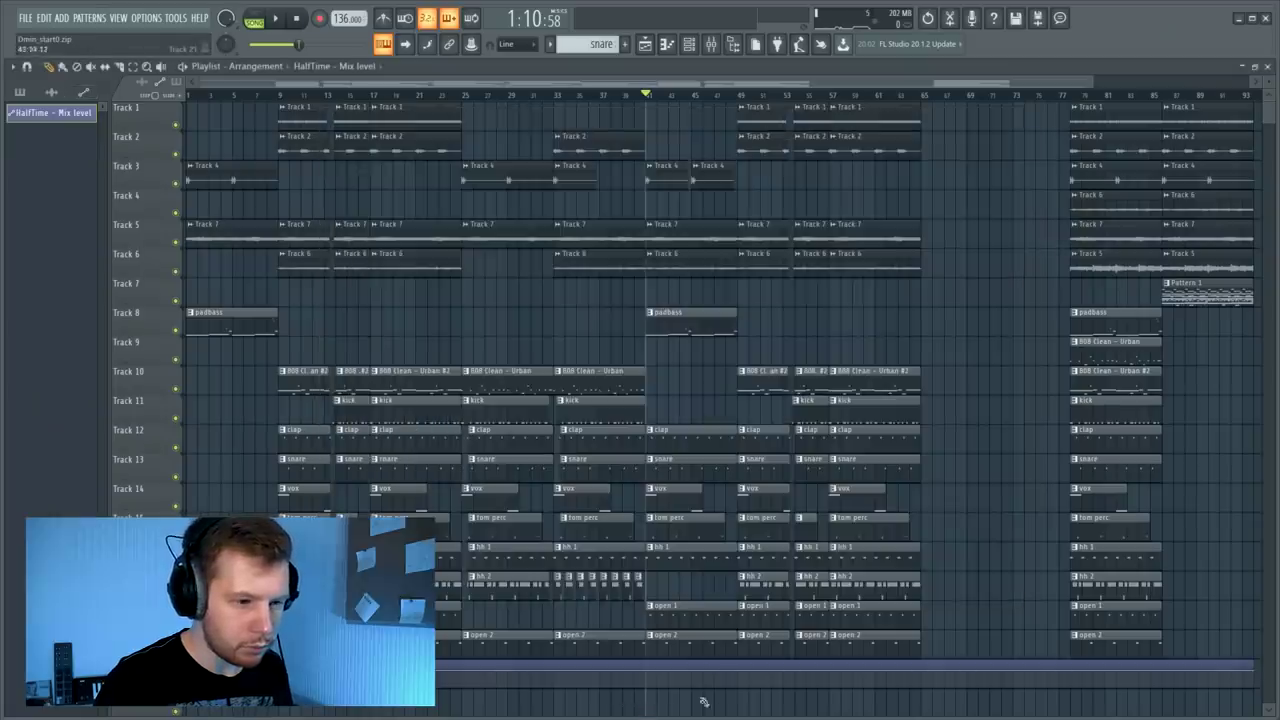
Step: Shape the HalfTime mix automation to be on only for bars 41–48 and end the clip at bar 65
{"action": "scroll", "coordinate": [696, 660], "scroll_direction": "down", "scroll_amount": 4}
{"action": "scroll", "coordinate": [696, 665], "scroll_direction": "up", "scroll_amount": 4}
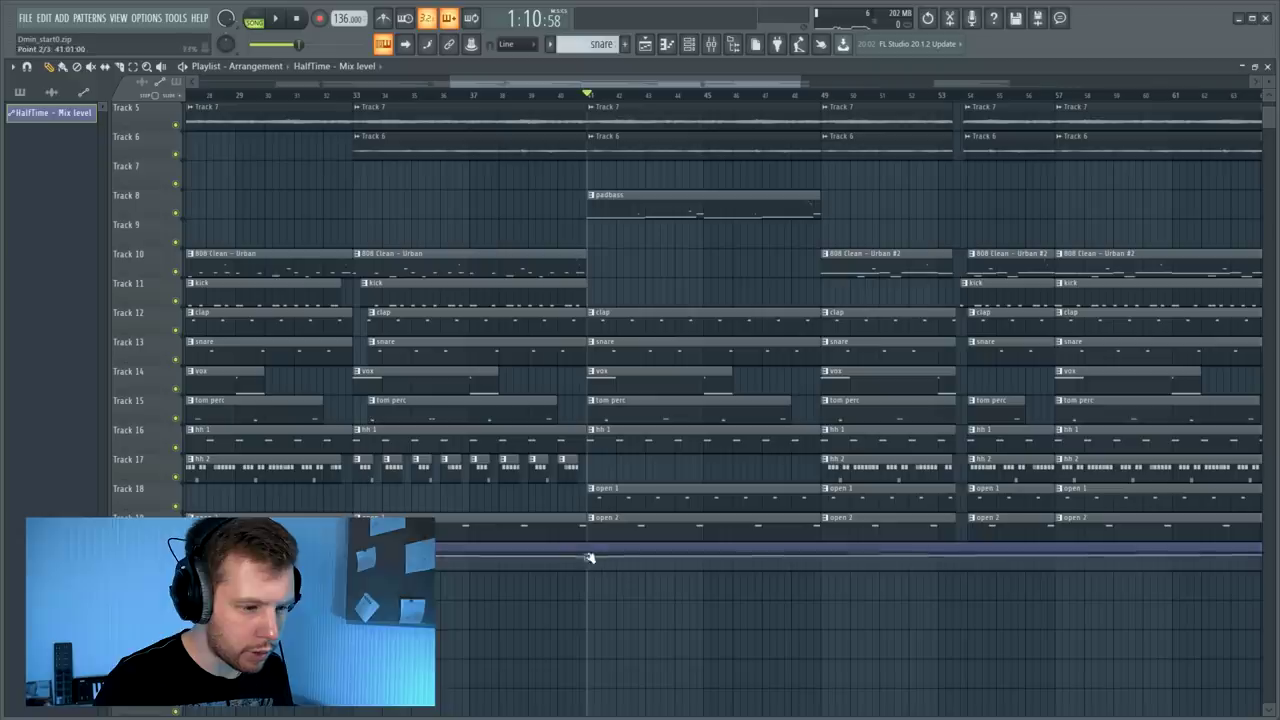
{"action": "left_click_drag", "start_coordinate": [589, 558], "coordinate": [589, 567]}
{"action": "right_click", "coordinate": [589, 556]}
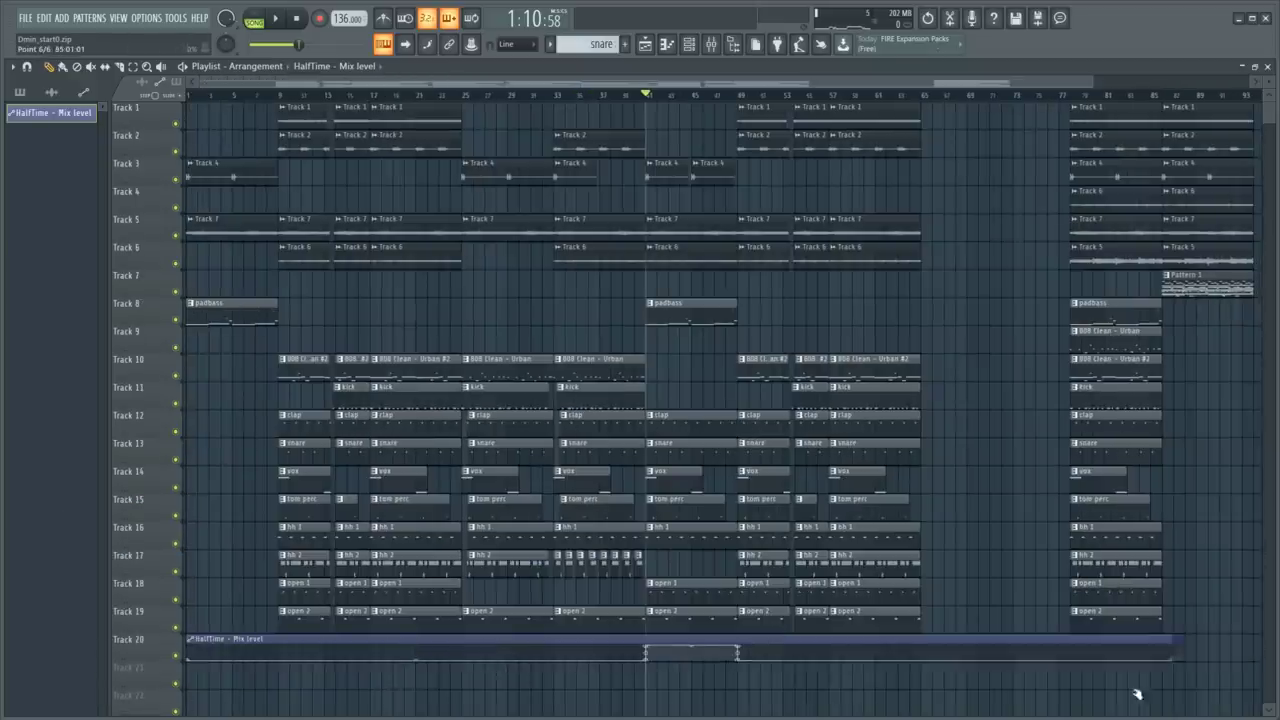
{"action": "key", "text": "space"}
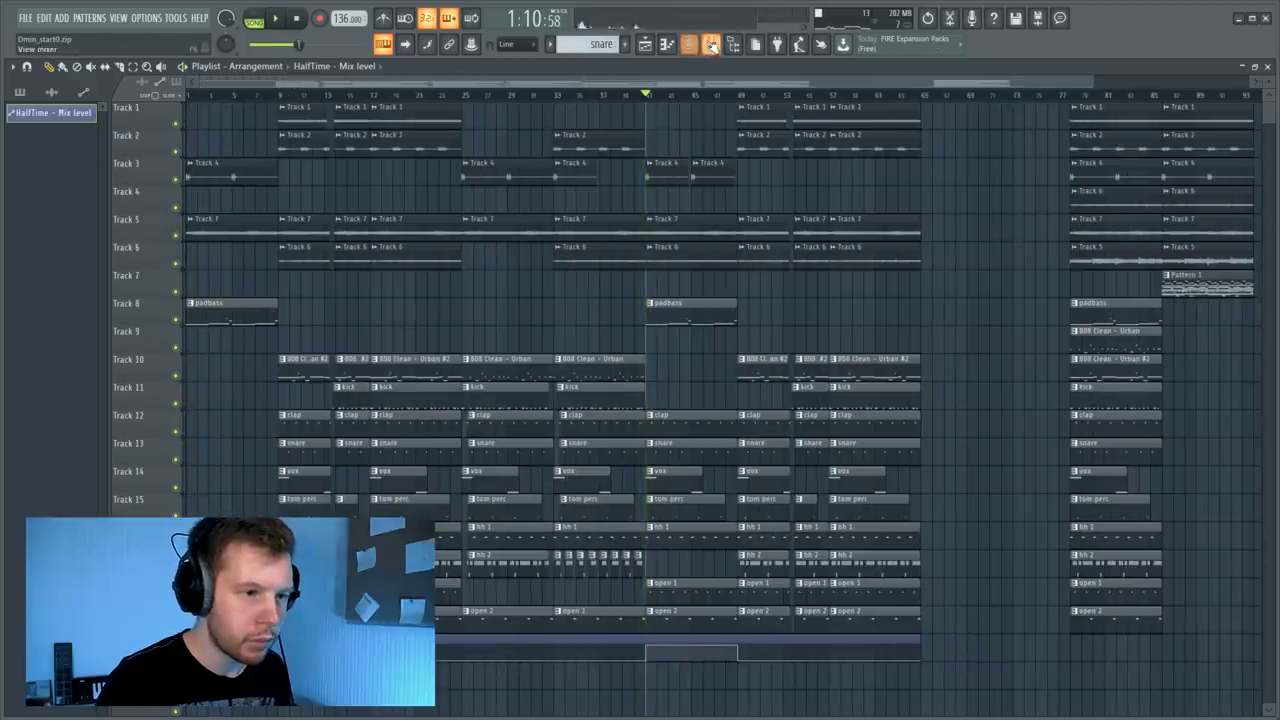
Step: Add Gross Beat after HalfTime on the hi bus with the Snap time preset, auditioning it from bar 9
{"action": "left_click", "coordinate": [711, 44]}
{"action": "left_click", "coordinate": [899, 199]}
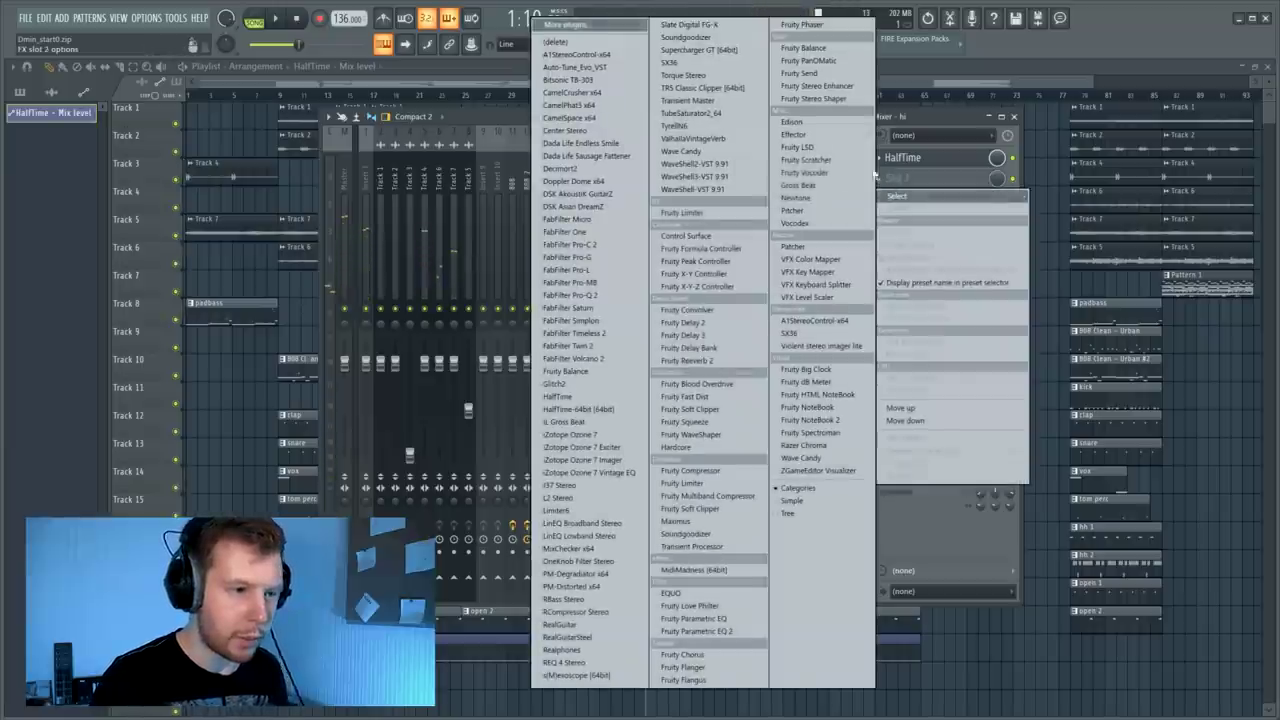
{"action": "left_click", "coordinate": [592, 424]}
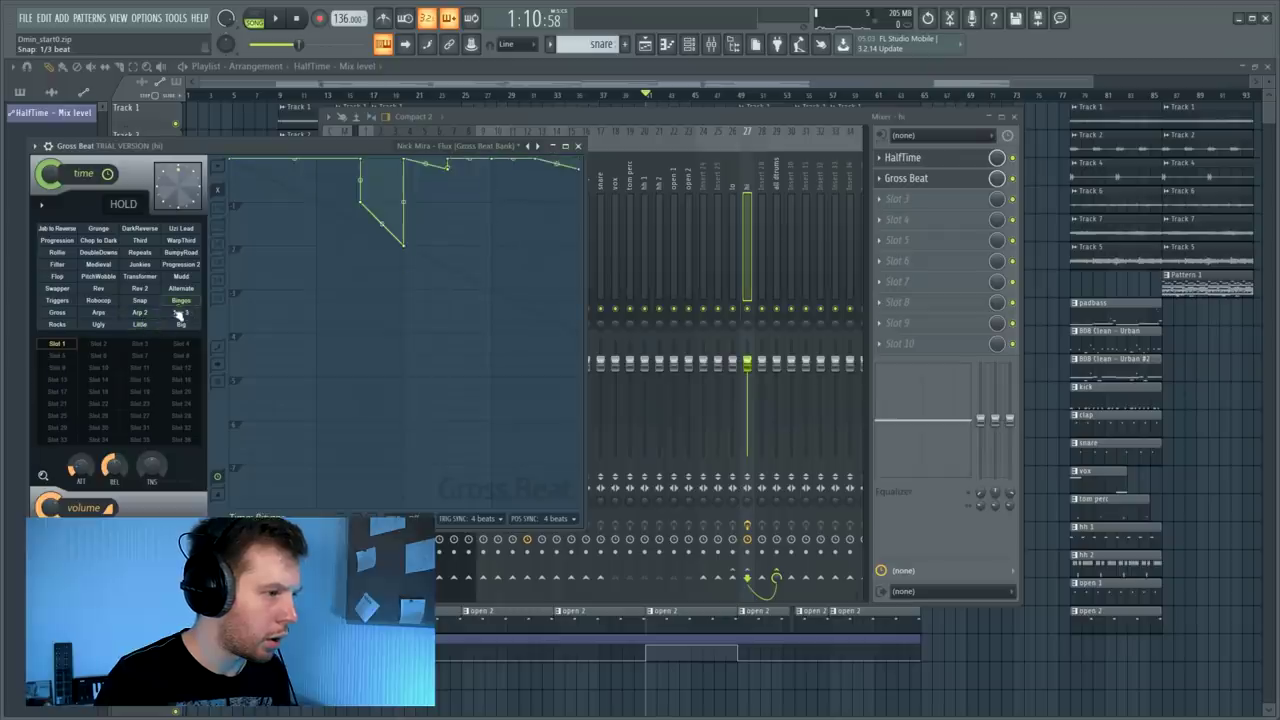
{"action": "left_click", "coordinate": [240, 127]}
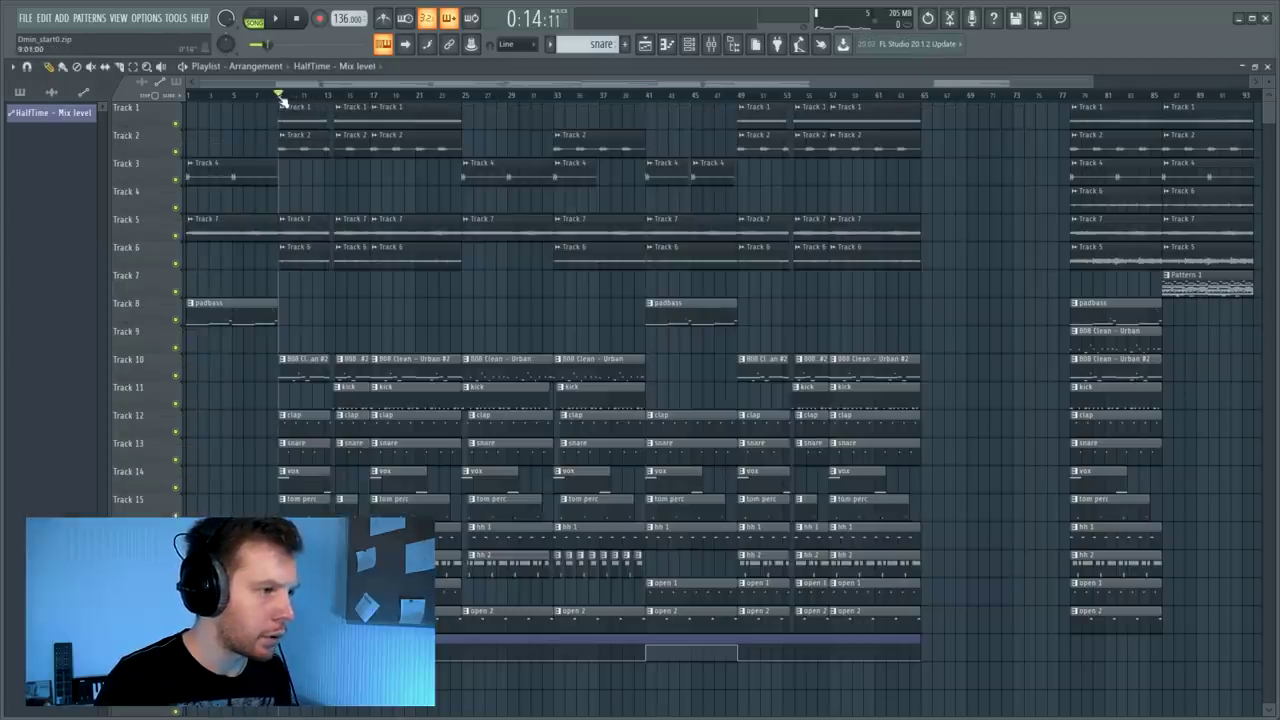
{"action": "left_click", "coordinate": [709, 50]}
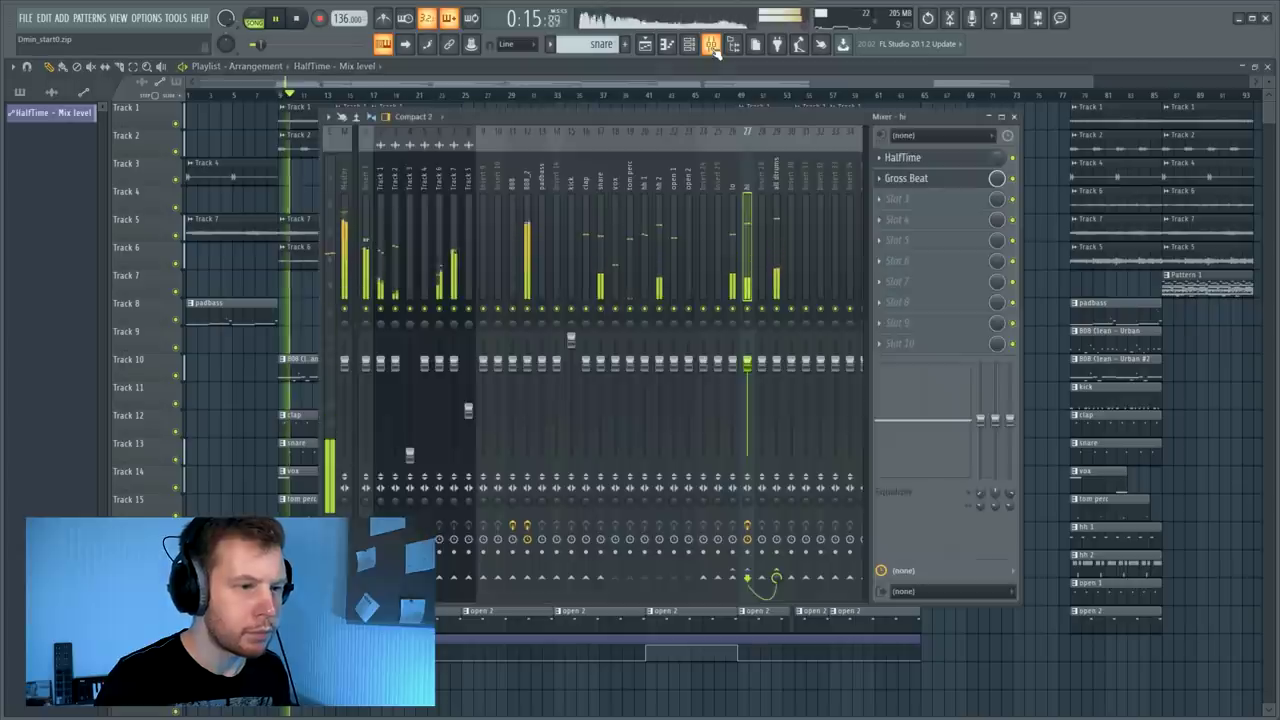
{"action": "left_click", "coordinate": [927, 182]}
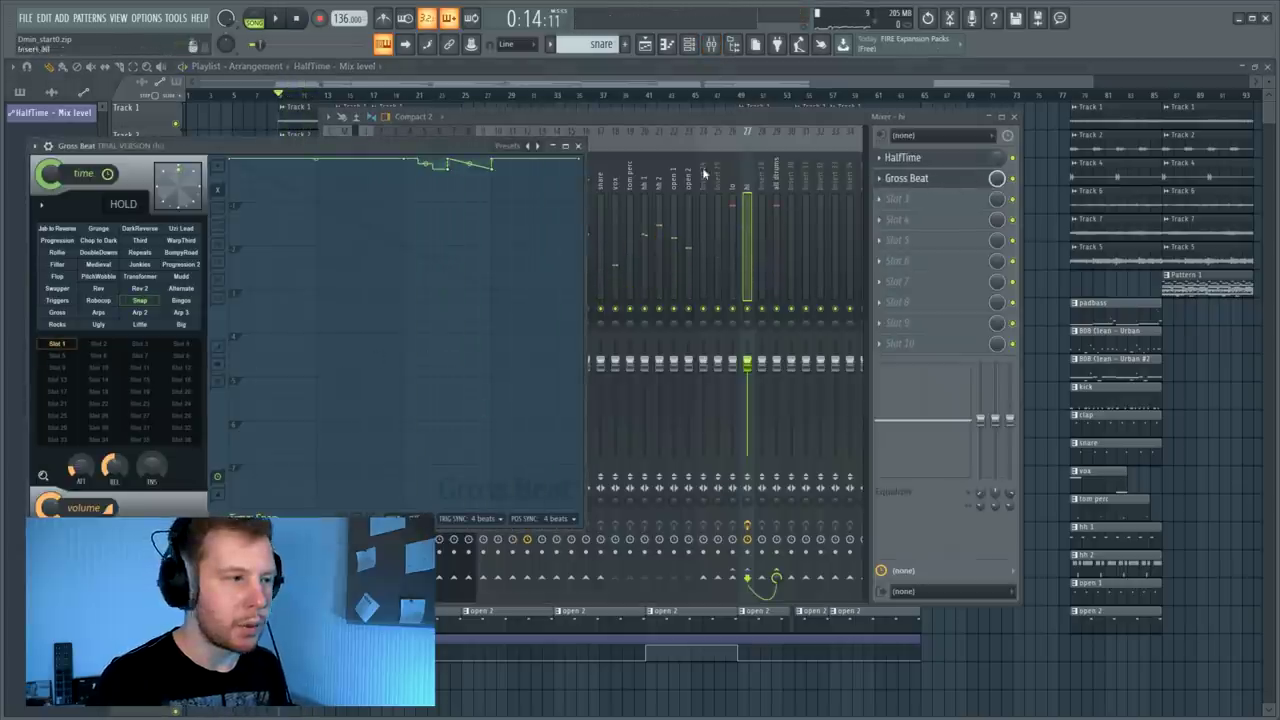
Step: Automate Gross Beat's time mix on the hi bus, on only for bars 9–24, with the clip ending at bar 65
{"action": "right_click", "coordinate": [58, 175]}
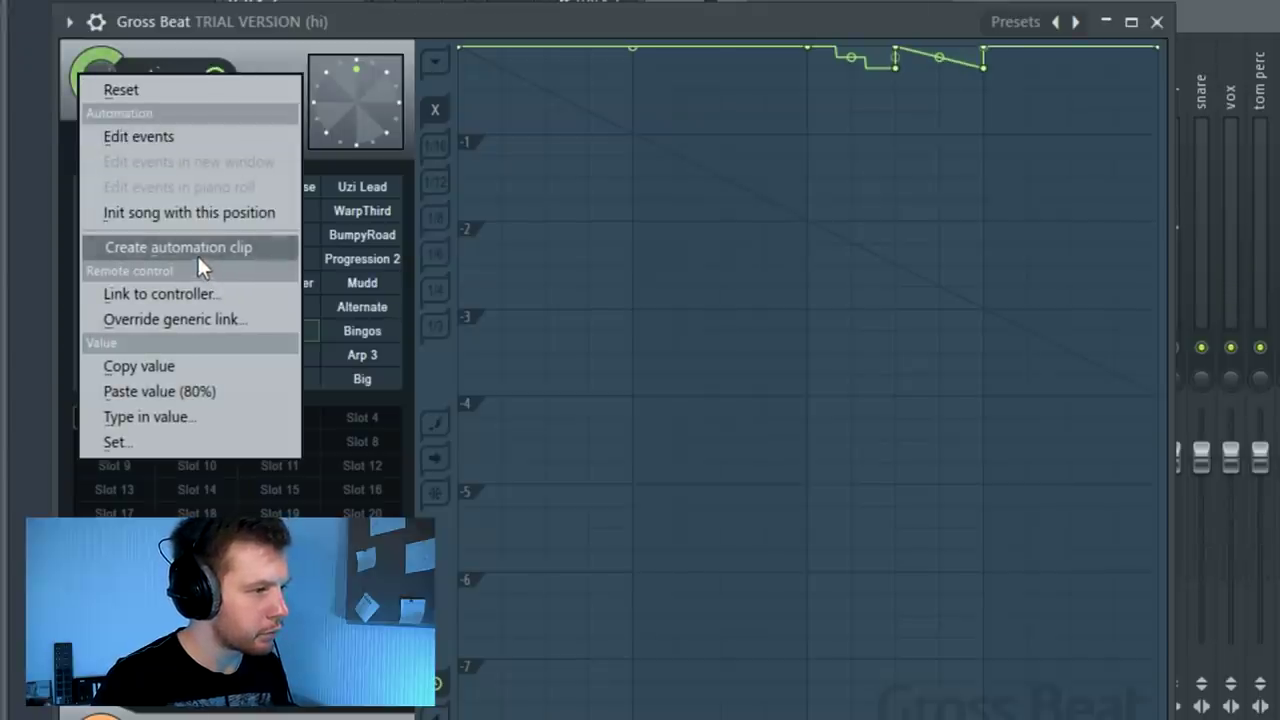
{"action": "left_click", "coordinate": [97, 260]}
{"action": "left_click", "coordinate": [368, 106]}
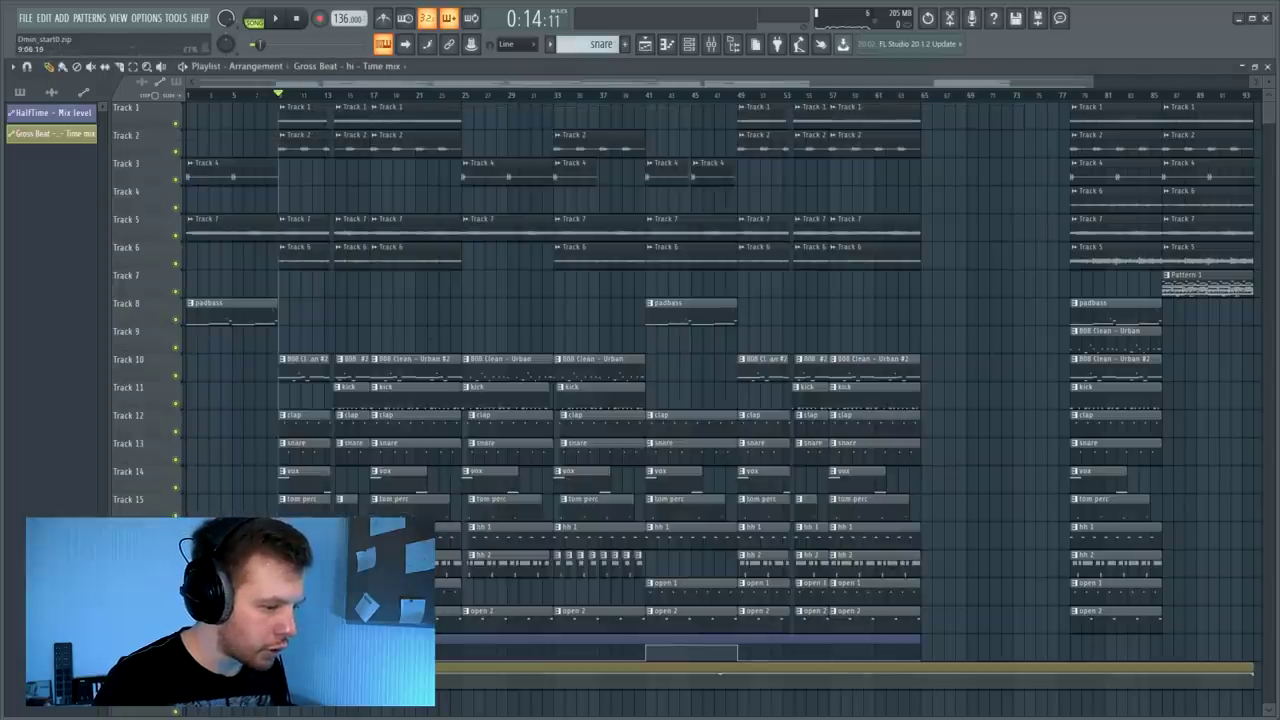
{"action": "left_click_drag", "start_coordinate": [278, 689], "coordinate": [280, 672]}
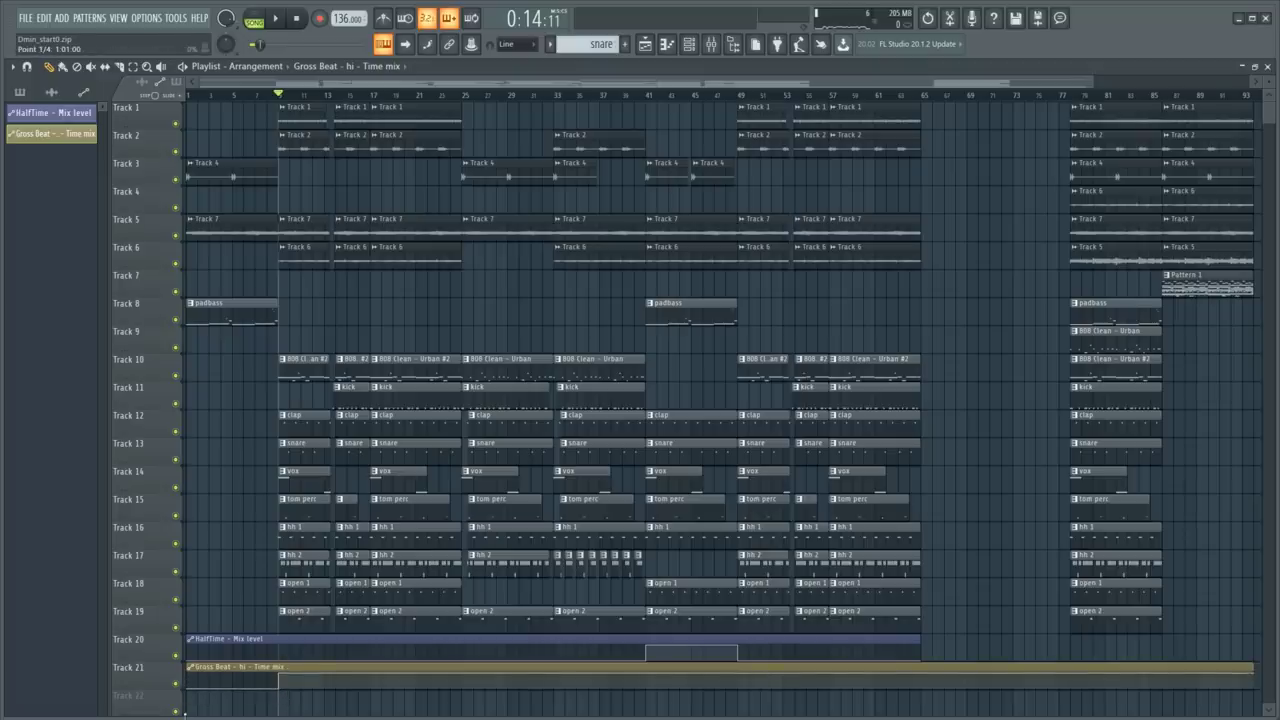
{"action": "left_click_drag", "start_coordinate": [461, 670], "coordinate": [470, 713]}
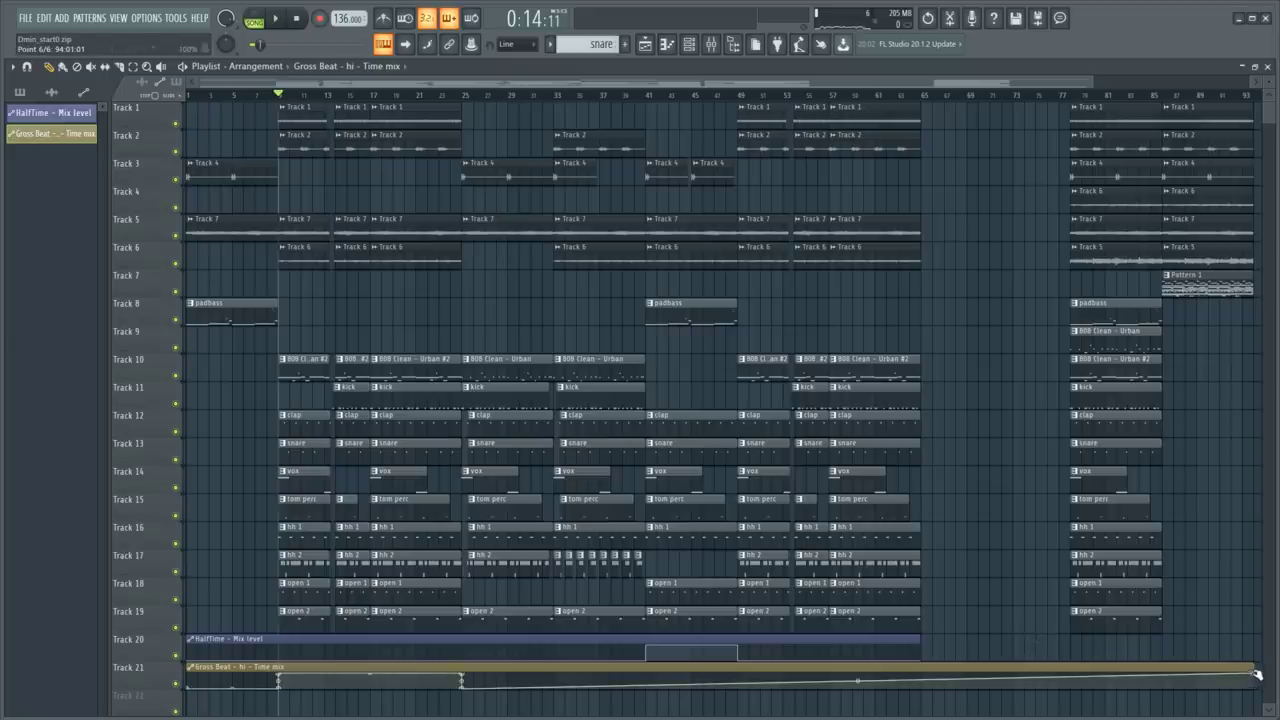
{"action": "left_click_drag", "start_coordinate": [1257, 675], "coordinate": [948, 716]}
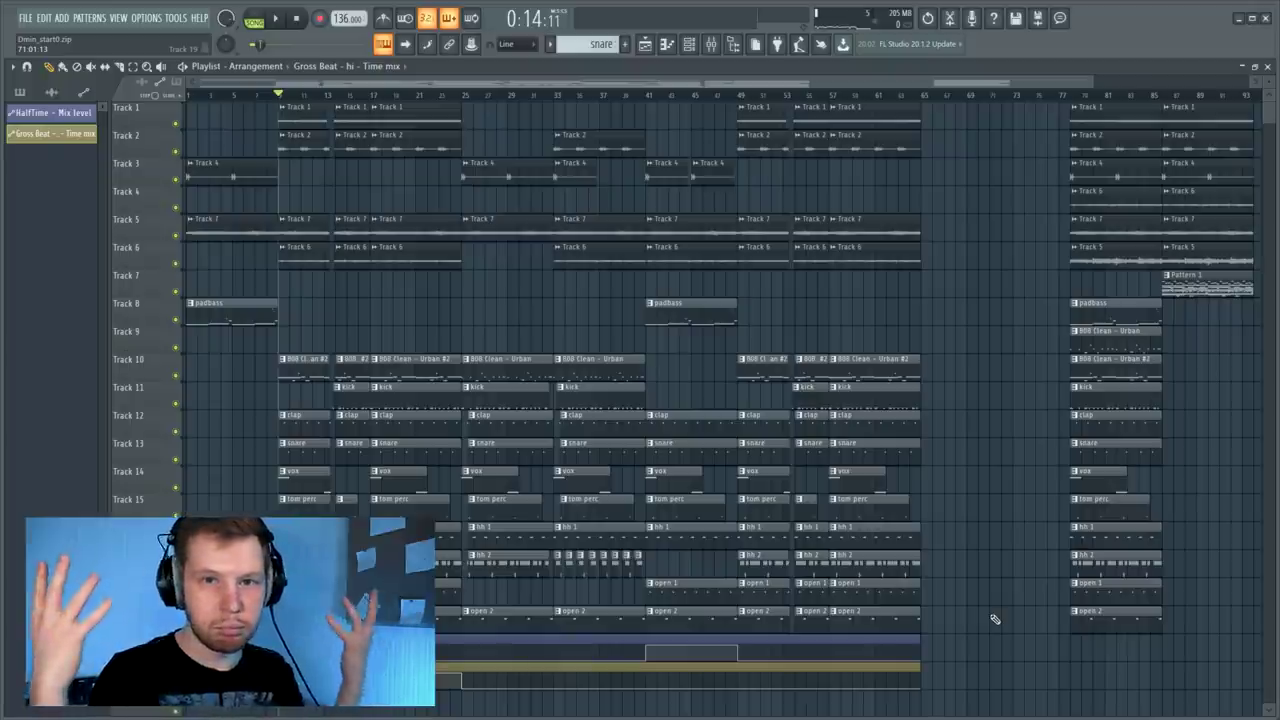
Step: Loop playback over bars 9–24 and lower the mixer levels of Track 1, Track 2 and Track 6
{"action": "key", "text": "space"}
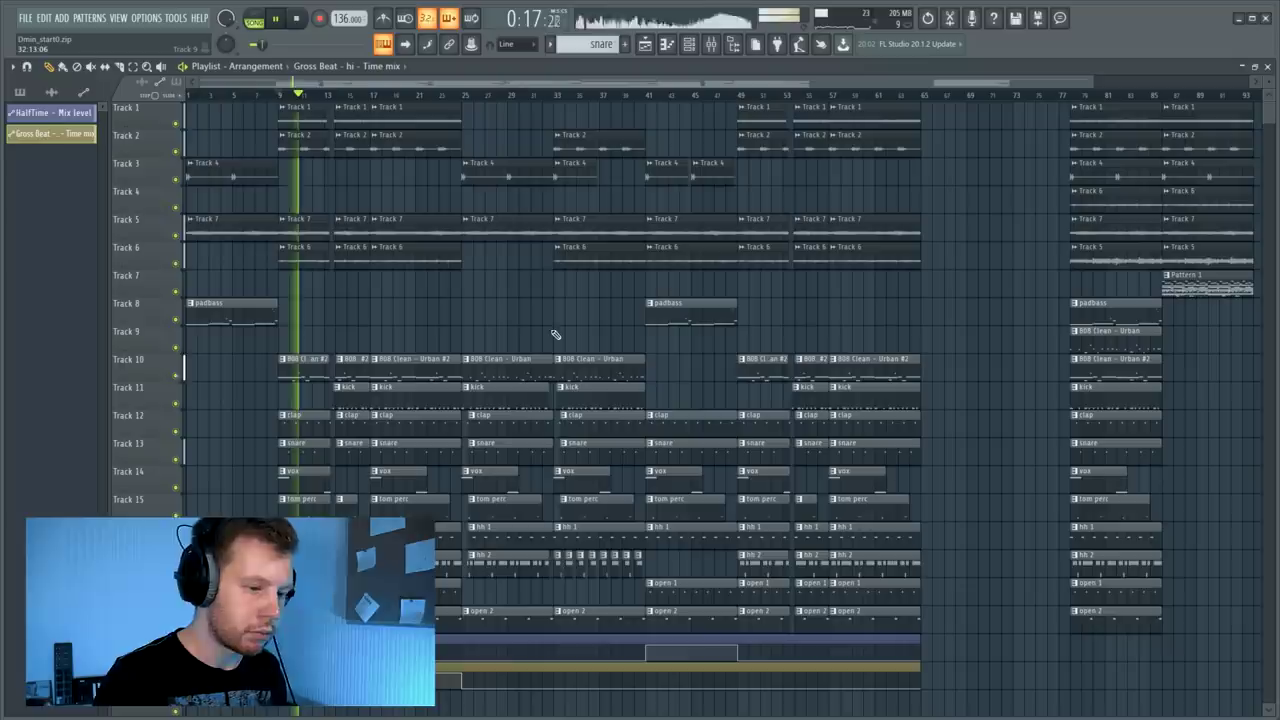
{"action": "key", "text": "space"}
{"action": "left_click_drag", "start_coordinate": [280, 94], "coordinate": [462, 95]}
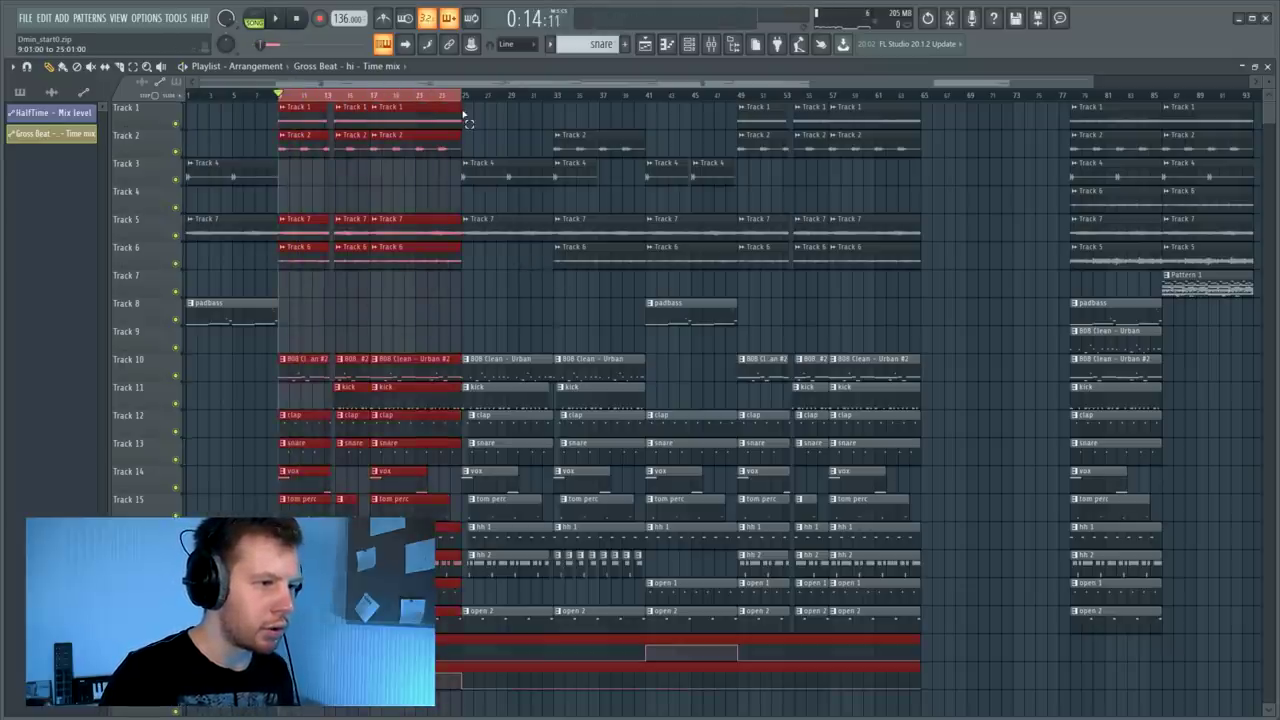
{"action": "key", "text": "space"}
{"action": "left_click", "coordinate": [710, 45]}
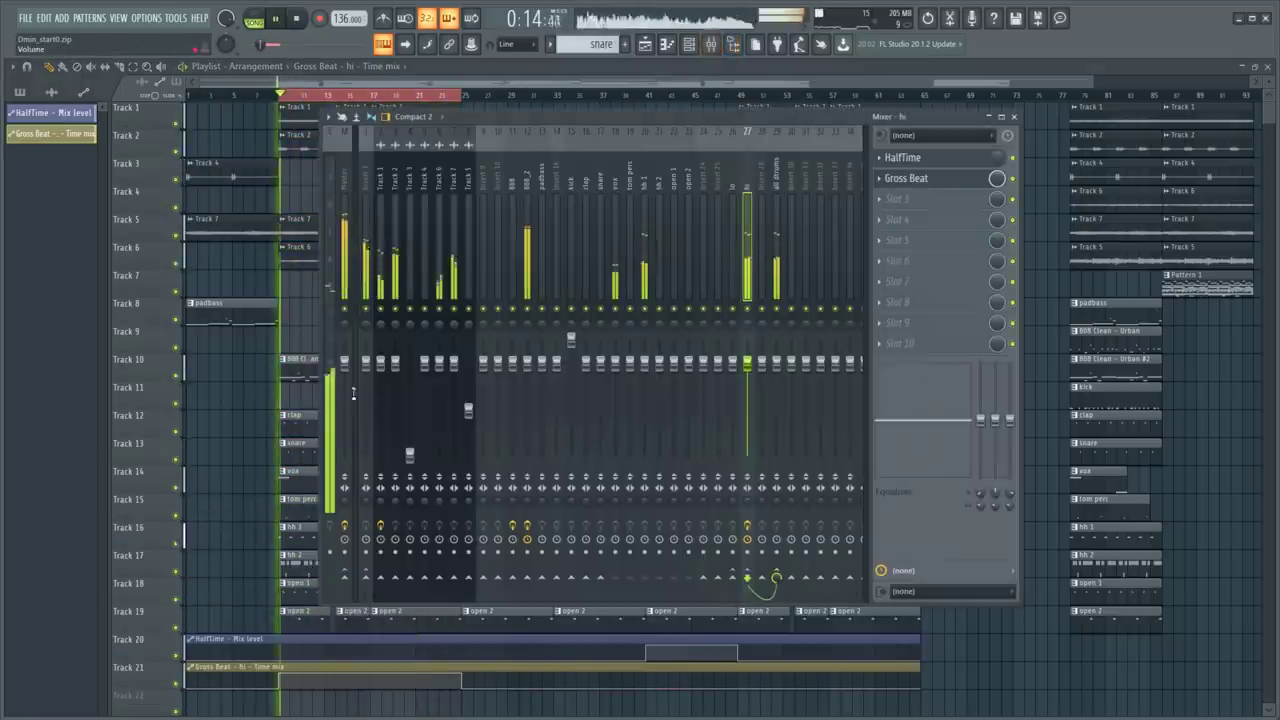
{"action": "left_click", "coordinate": [386, 334]}
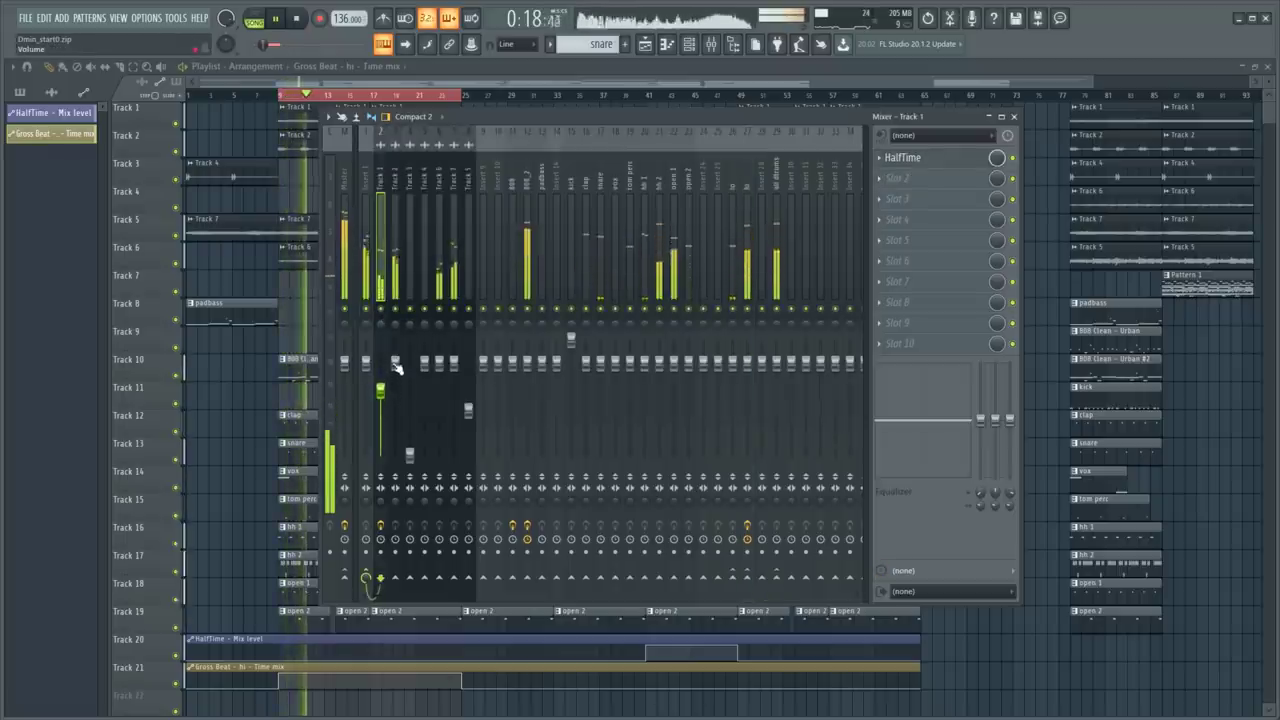
{"action": "left_click", "coordinate": [397, 367]}
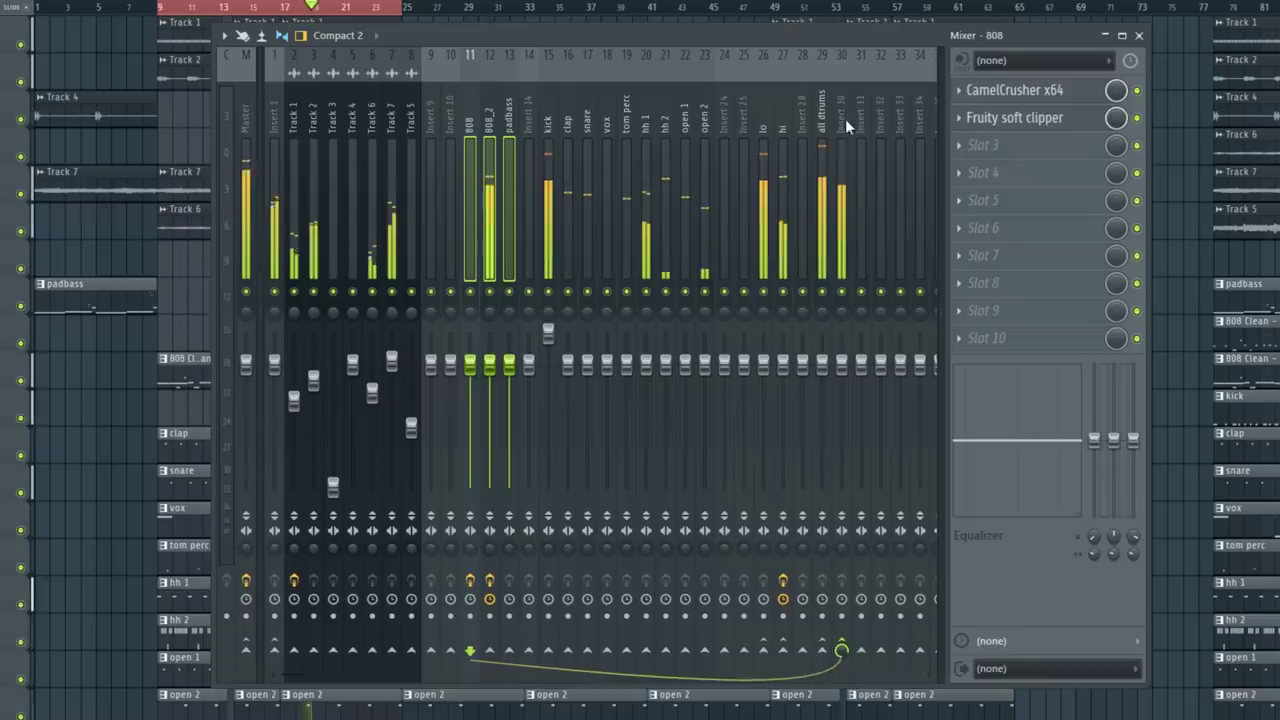
Step: Route 808, 808_2 and padbass to Insert 30 and name that bus b
{"action": "left_click", "coordinate": [845, 119]}
{"action": "key", "text": "F2"}
{"action": "type", "text": "b"}
{"action": "key", "text": "Return"}
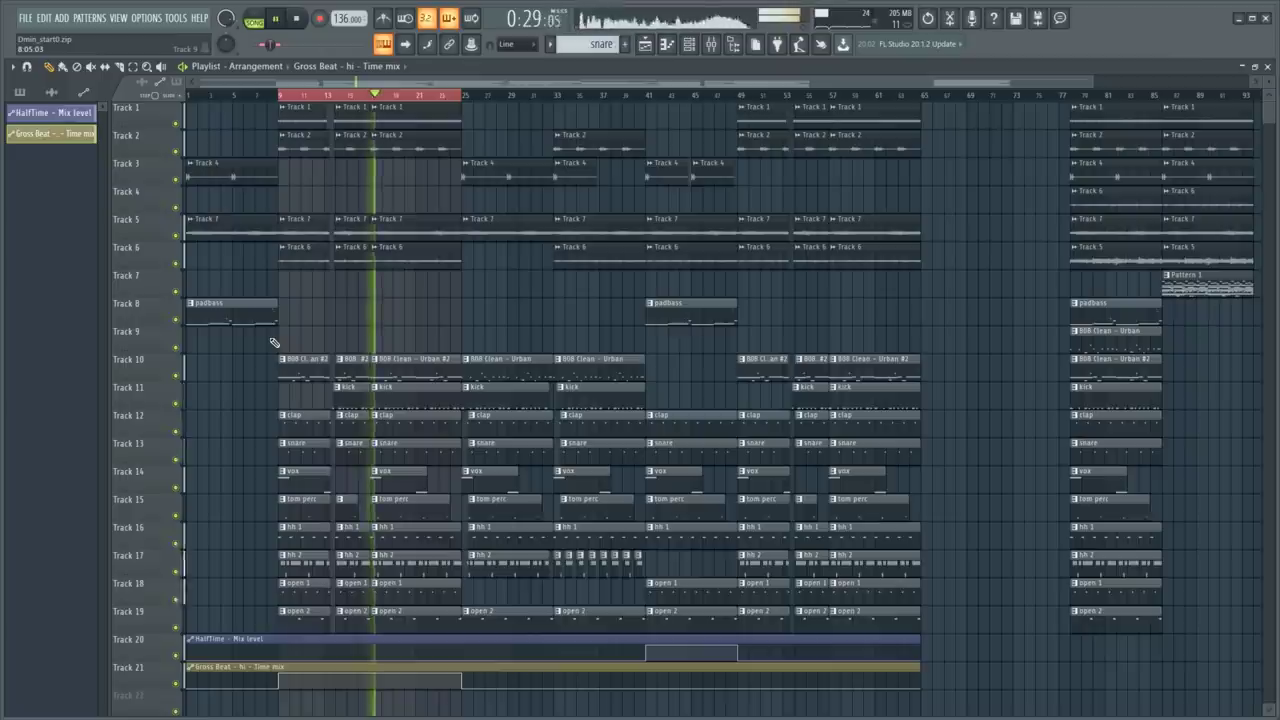
{"action": "key", "text": "space"}
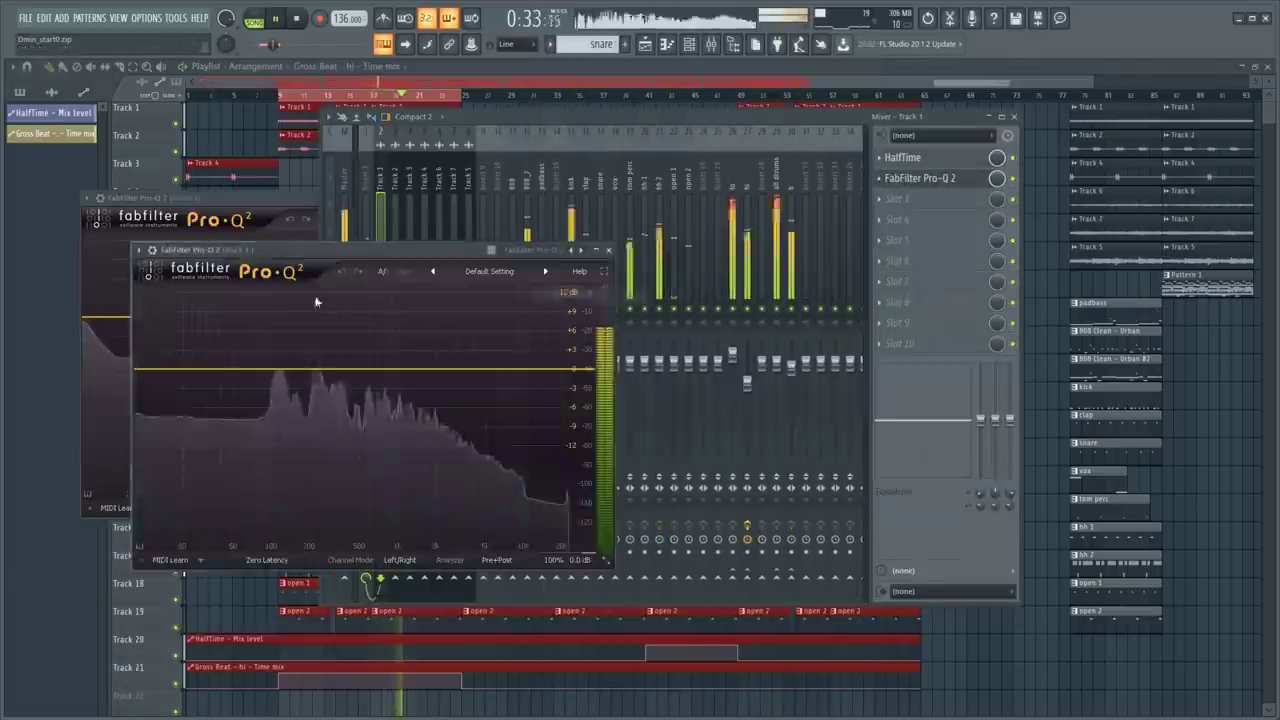
Step: Set up FabFilter Pro-Q 2 on Track 1 with a high cut at about 10.4 kHz and a low cut
{"action": "left_click_drag", "start_coordinate": [330, 250], "coordinate": [366, 193]}
{"action": "left_click", "coordinate": [600, 313]}
{"action": "left_click", "coordinate": [348, 458]}
{"action": "left_click", "coordinate": [352, 596]}
{"action": "left_click_drag", "start_coordinate": [598, 312], "coordinate": [561, 315]}
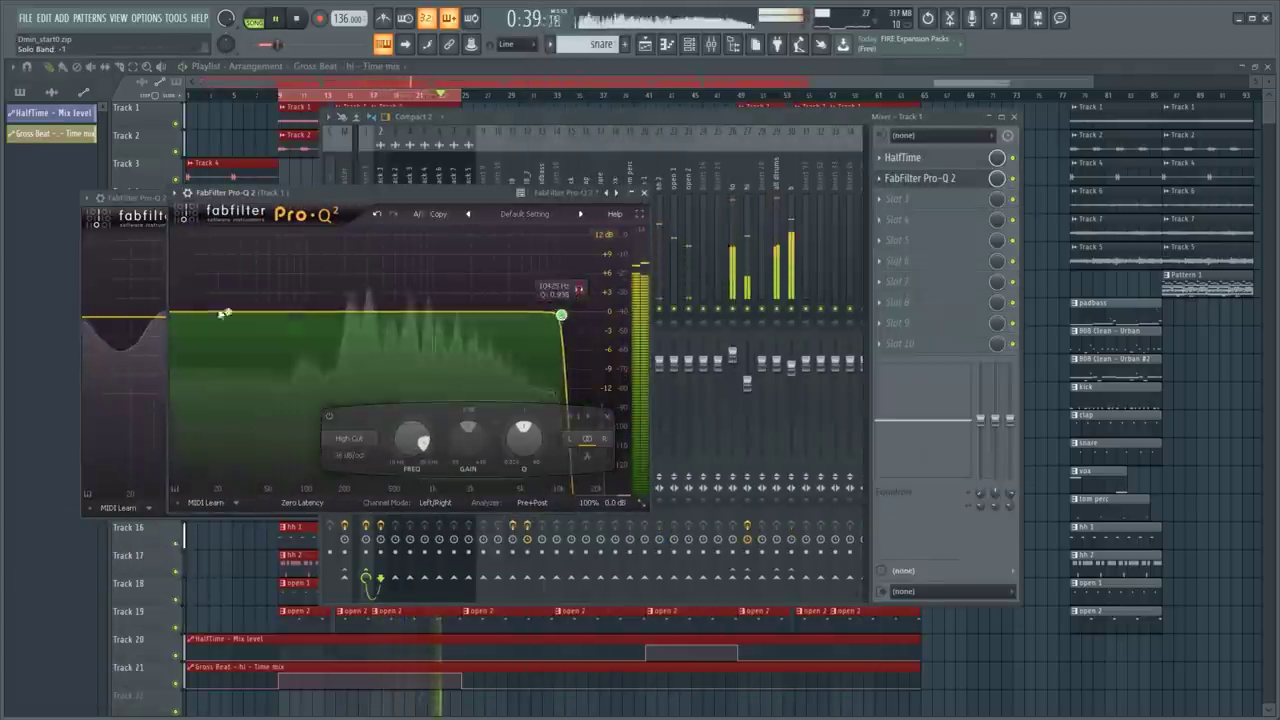
{"action": "left_click_drag", "start_coordinate": [227, 311], "coordinate": [287, 301]}
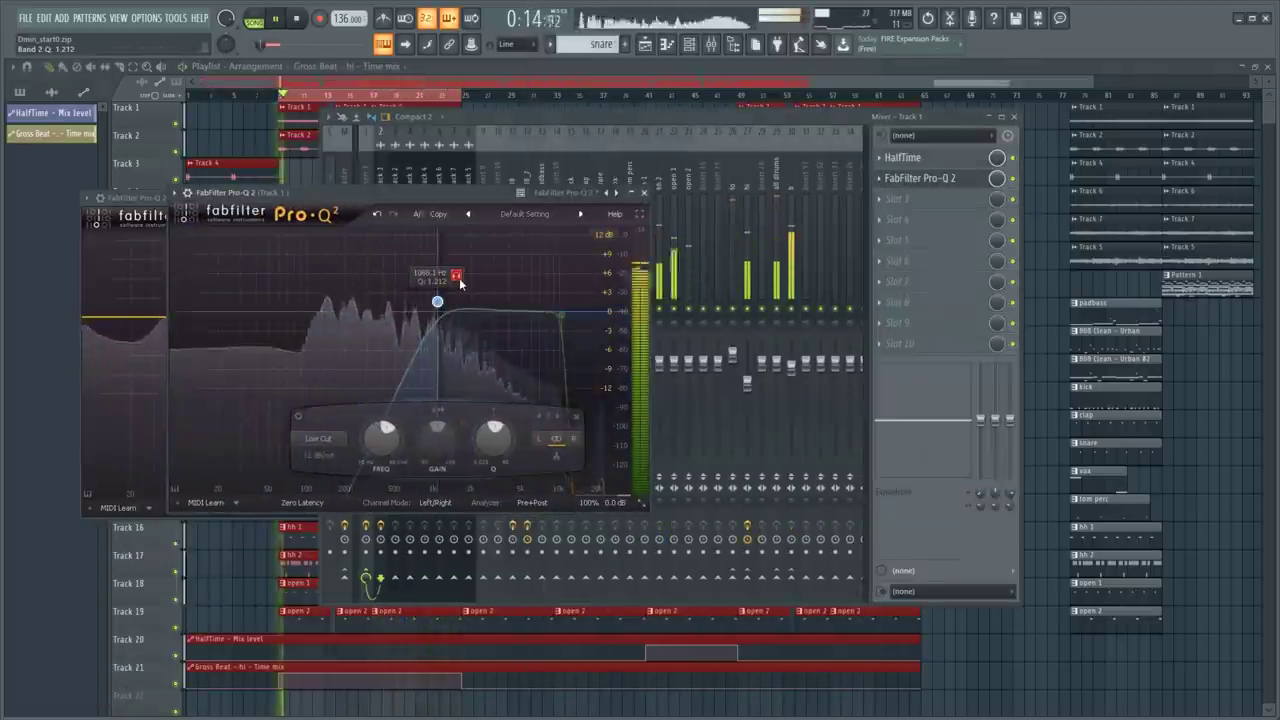
{"action": "left_click_drag", "start_coordinate": [451, 277], "coordinate": [301, 324]}
Step: Add FabFilter Pro-Q 2 to Track 2 with a low cut and a gentle high cut at about 20.9 kHz
{"action": "left_click", "coordinate": [394, 305]}
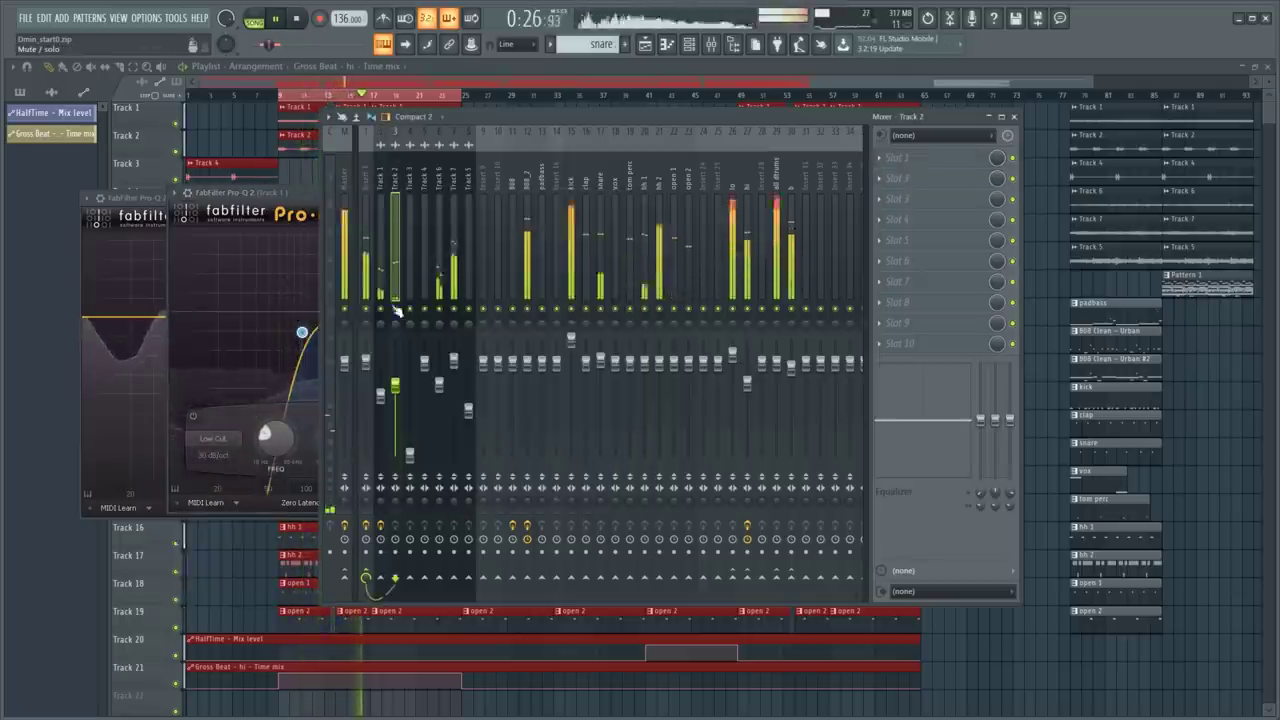
{"action": "left_click", "coordinate": [880, 158]}
{"action": "mouse_move", "coordinate": [906, 177]}
{"action": "left_click", "coordinate": [584, 298]}
{"action": "left_click_drag", "start_coordinate": [200, 126], "coordinate": [331, 138]}
{"action": "left_click", "coordinate": [160, 257]}
{"action": "left_click", "coordinate": [188, 400]}
{"action": "left_click", "coordinate": [192, 538]}
{"action": "left_click_drag", "start_coordinate": [160, 257], "coordinate": [525, 342]}
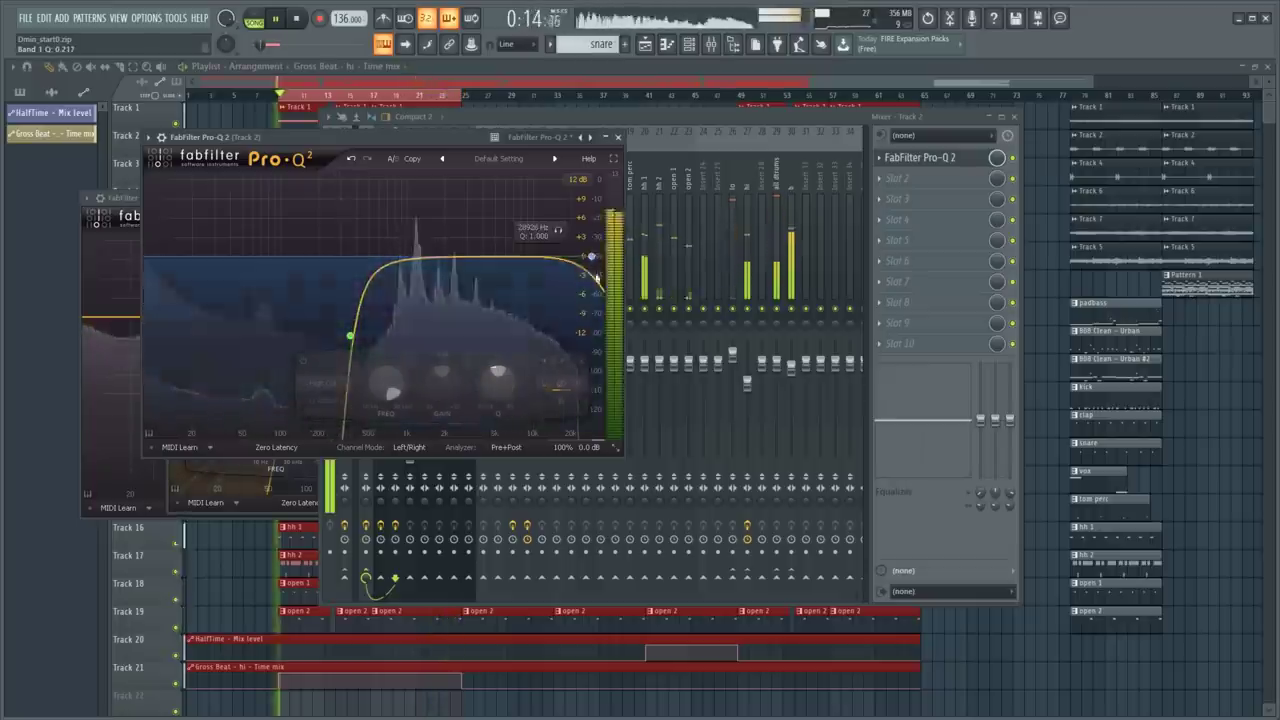
{"action": "left_click", "coordinate": [522, 200]}
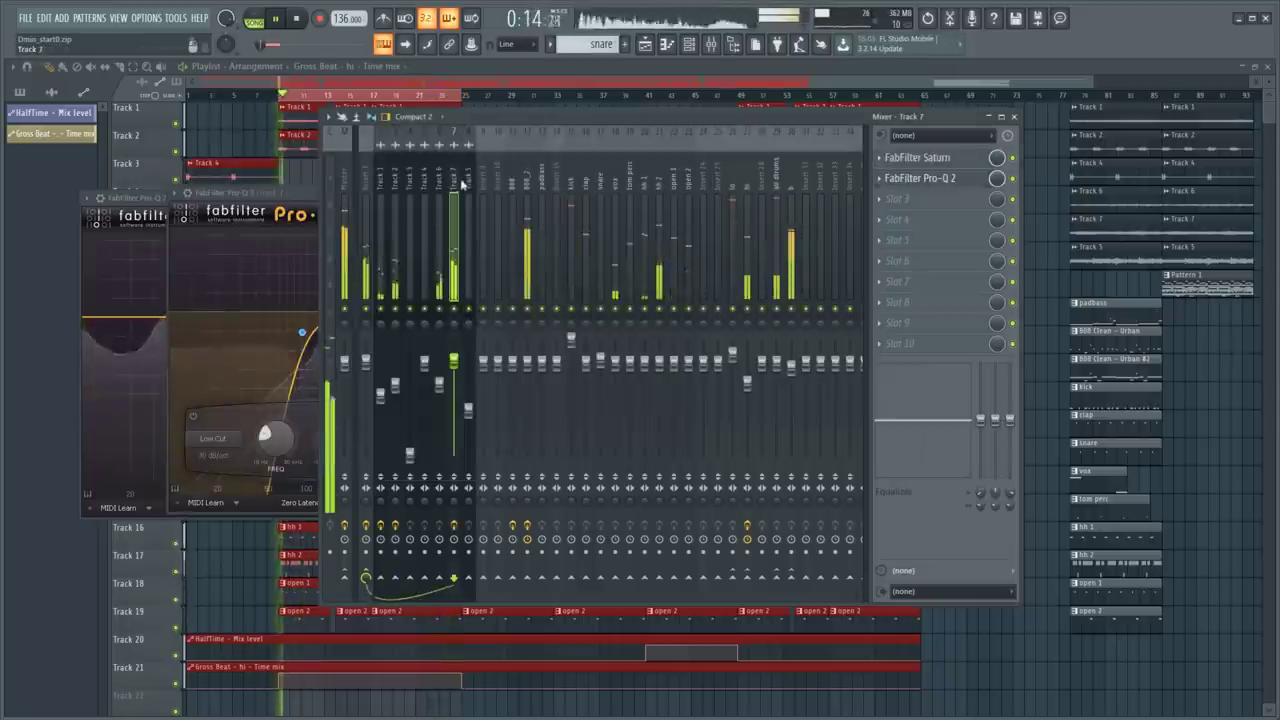
Step: Build Track 4's effect chain with FabFilter Saturn, H-Delay Stereo on the Ping Pong preset, and FabFilter Pro-Q 2 with a low cut
{"action": "left_click", "coordinate": [440, 315]}
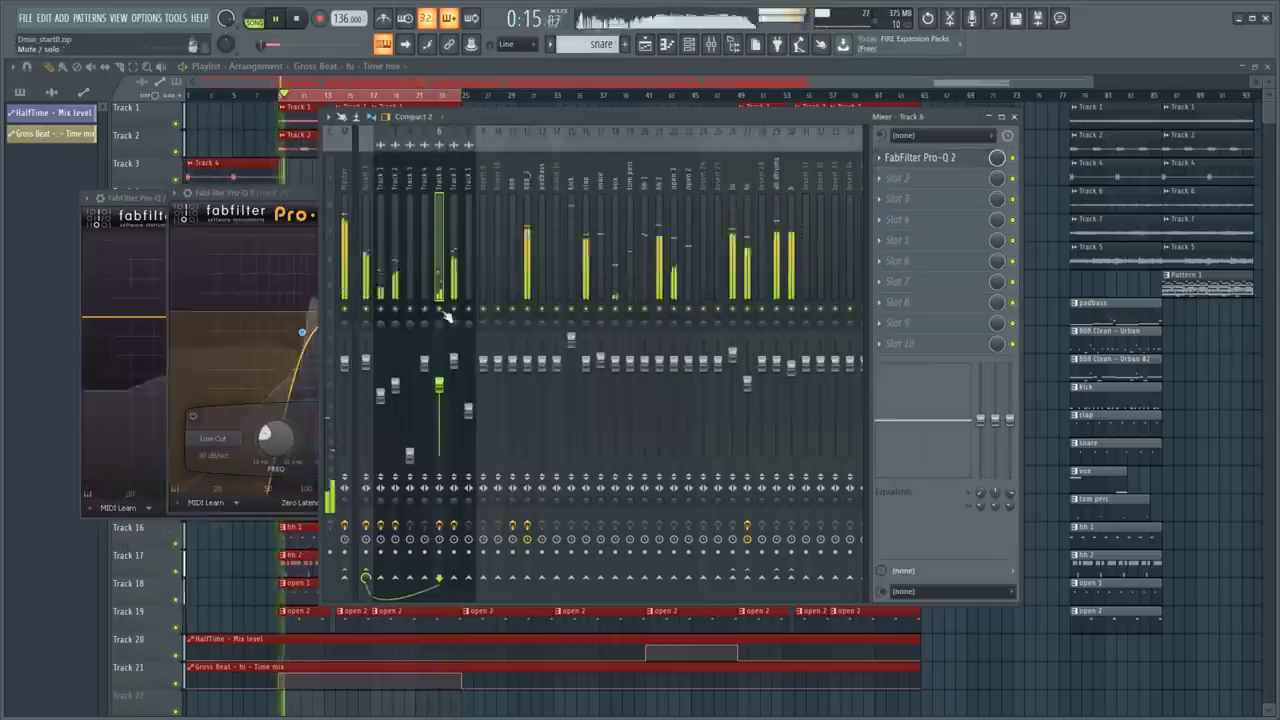
{"action": "left_click", "coordinate": [421, 171]}
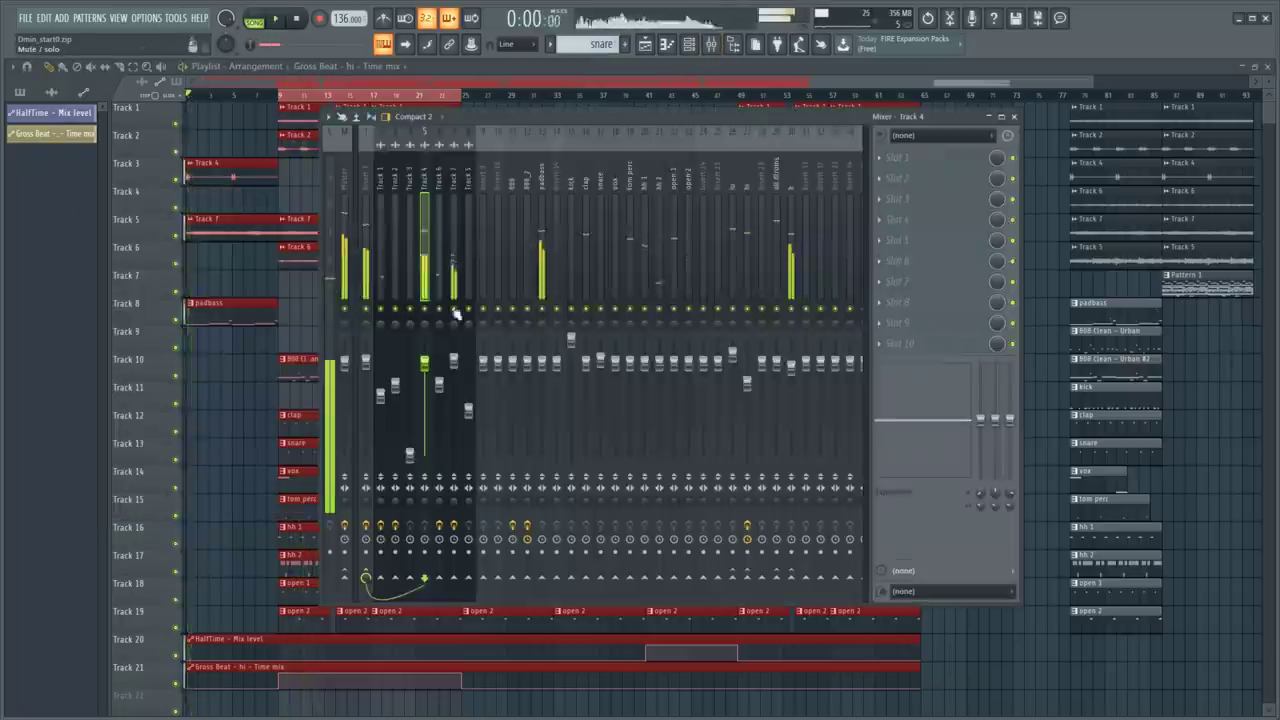
{"action": "left_click", "coordinate": [897, 157]}
{"action": "left_click", "coordinate": [600, 130]}
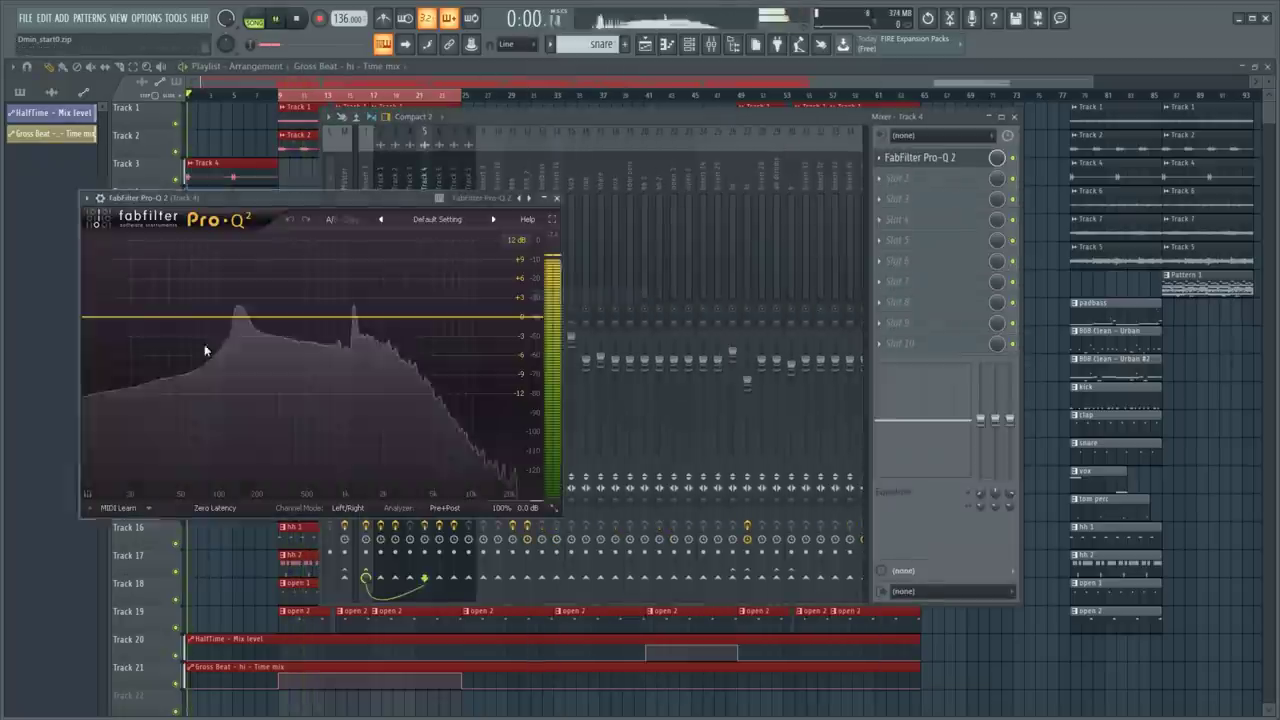
{"action": "left_click_drag", "start_coordinate": [206, 351], "coordinate": [215, 363]}
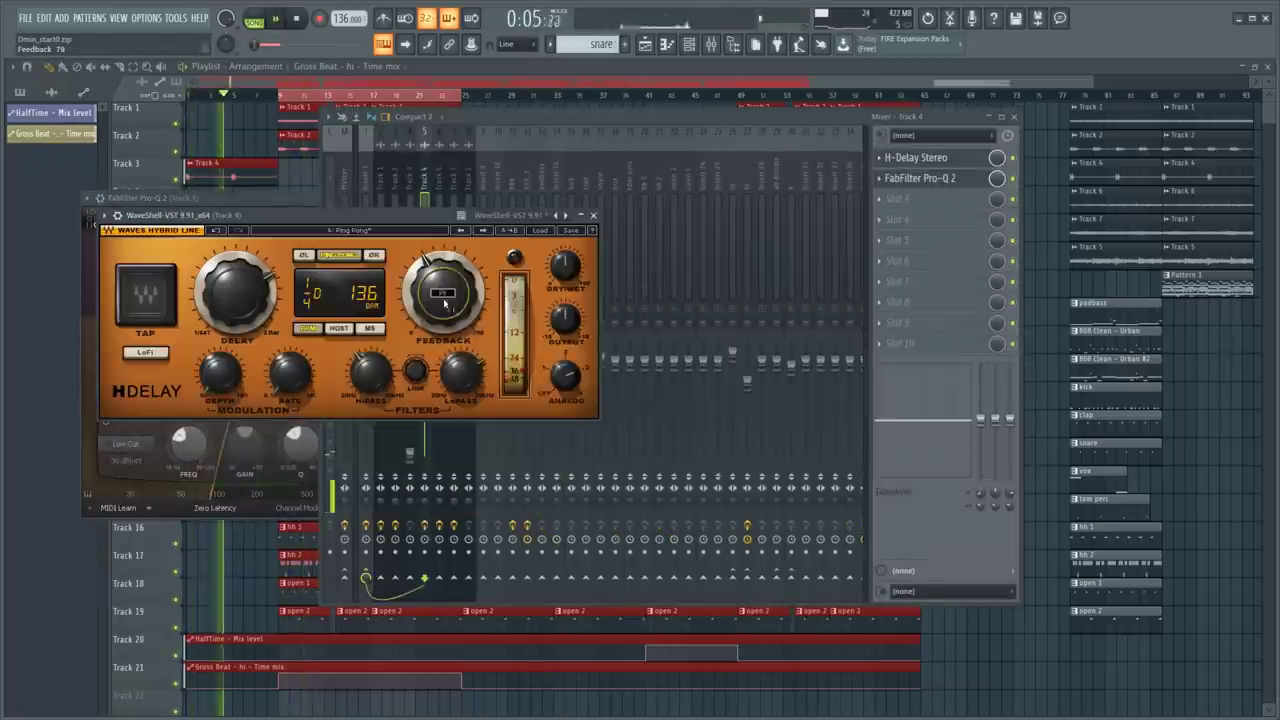
{"action": "left_click", "coordinate": [433, 315]}
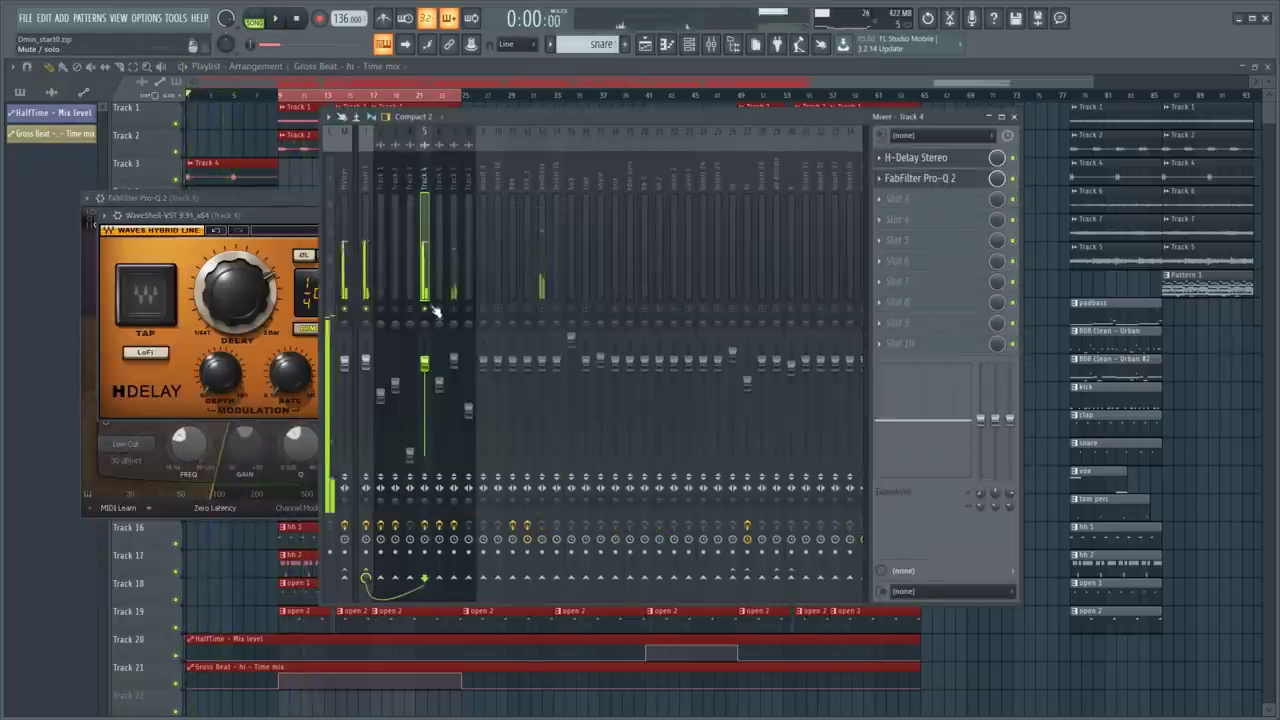
{"action": "left_click", "coordinate": [247, 284]}
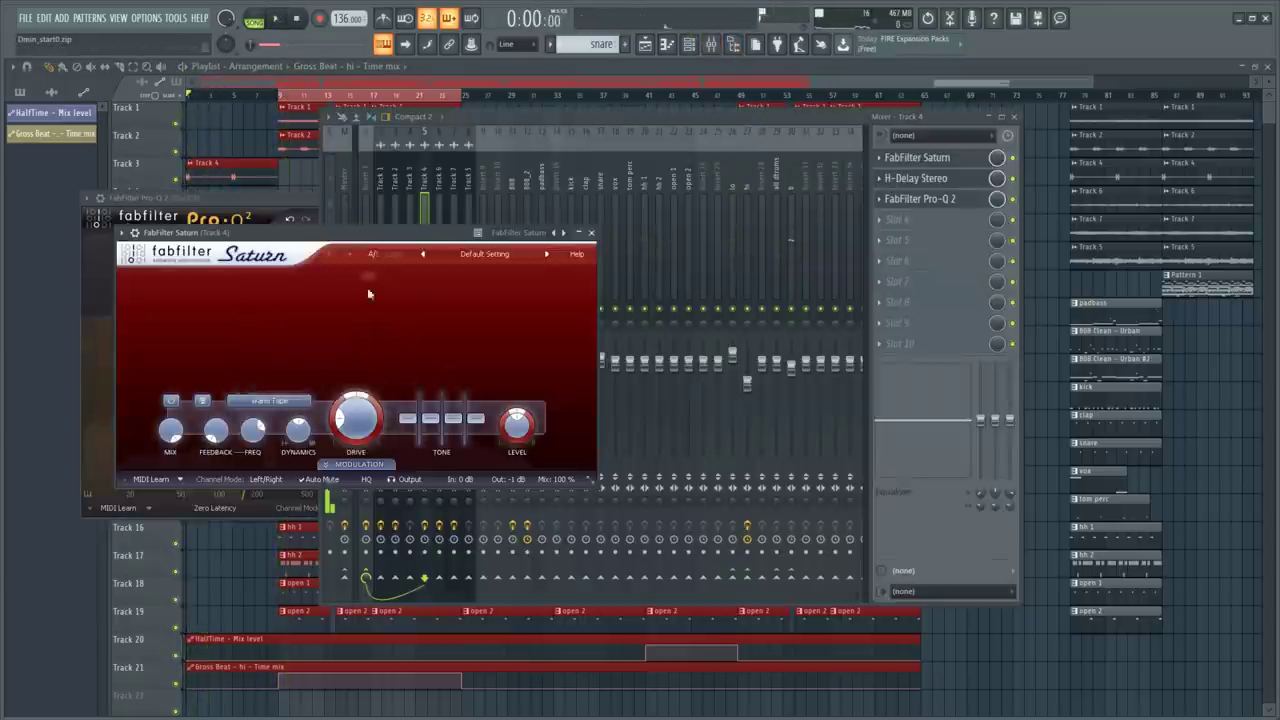
Step: Select bars 1–64 and play the whole arrangement from the beginning
{"action": "key", "text": "space"}
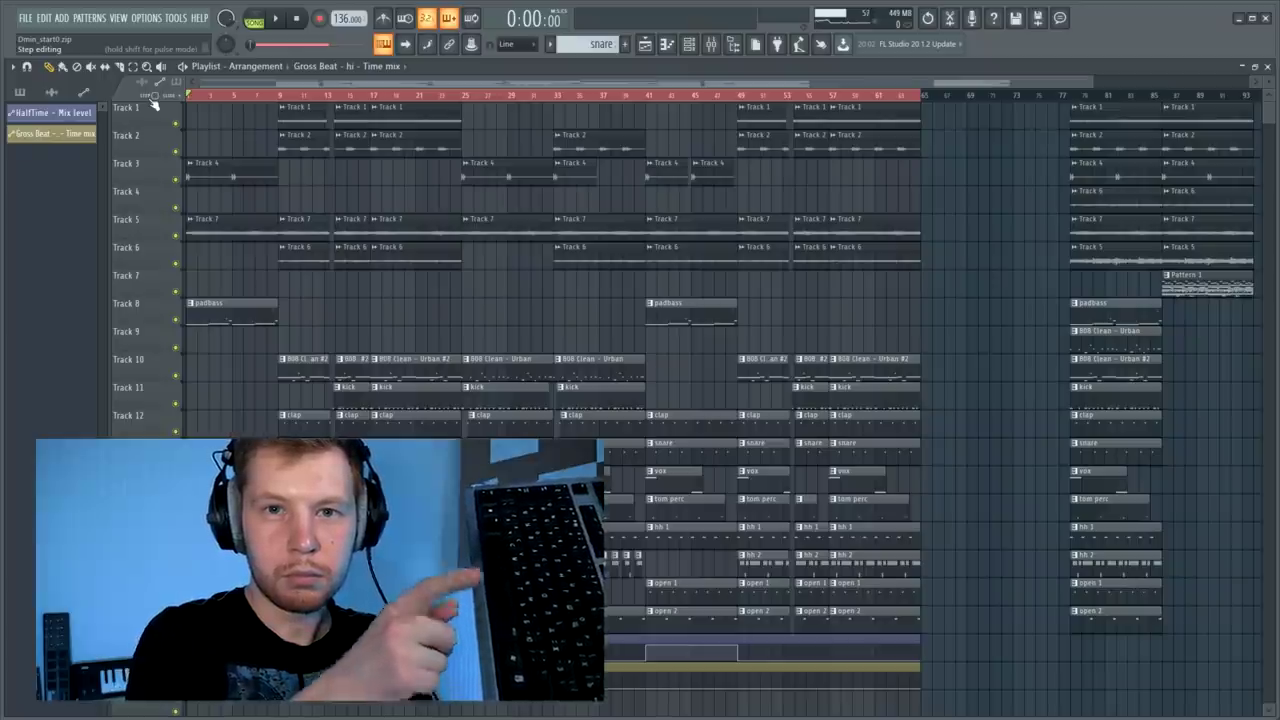
{"action": "key", "text": "space"}
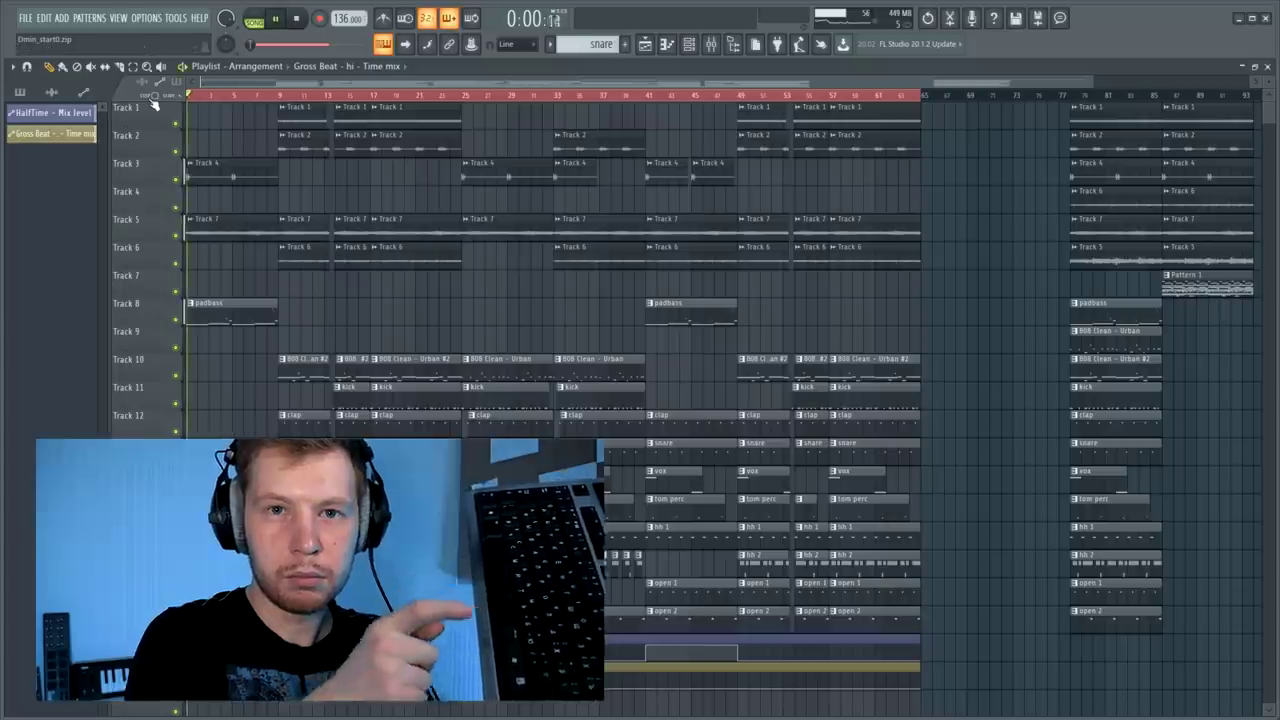